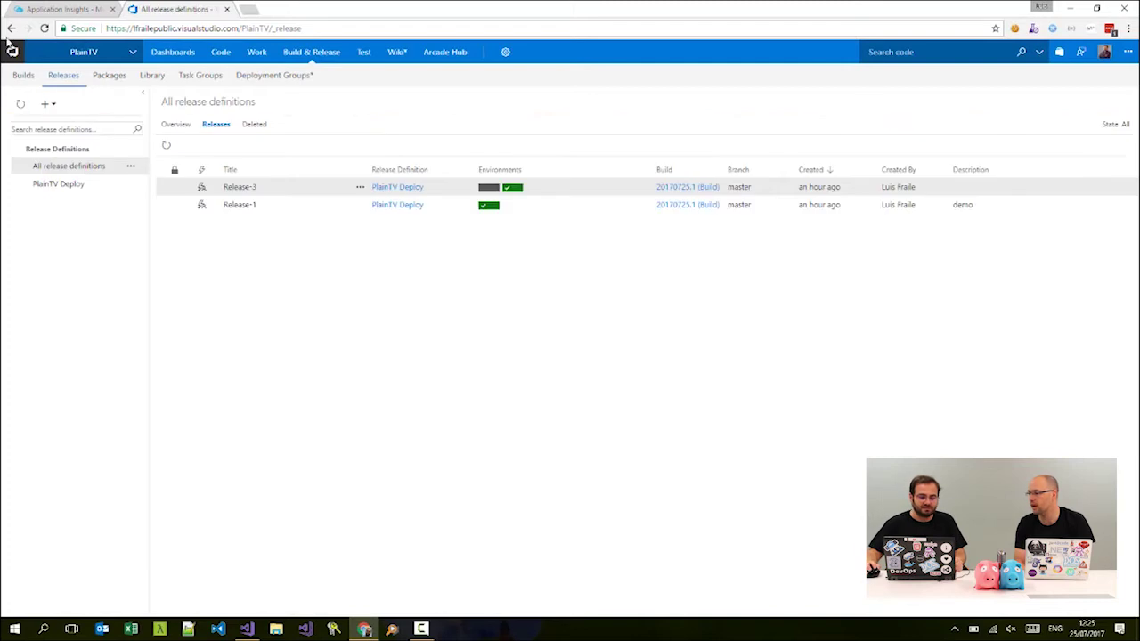
- Create a new build definition for the PlainTV project from the ASP.NET (PREVIEW) template
left_click(25, 75)
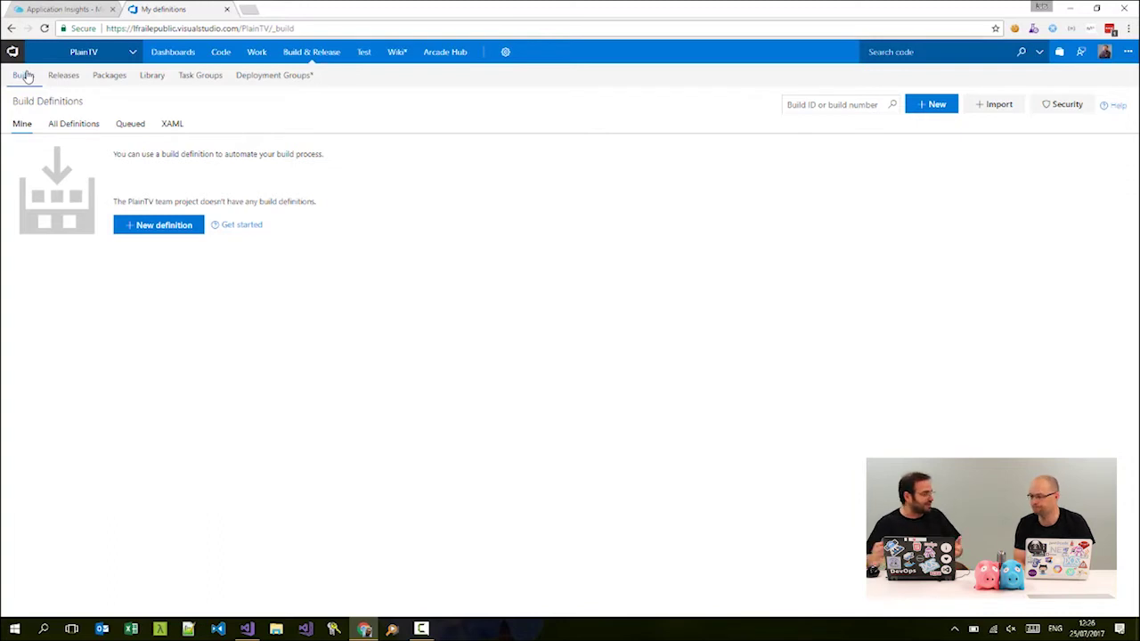
left_click(156, 227)
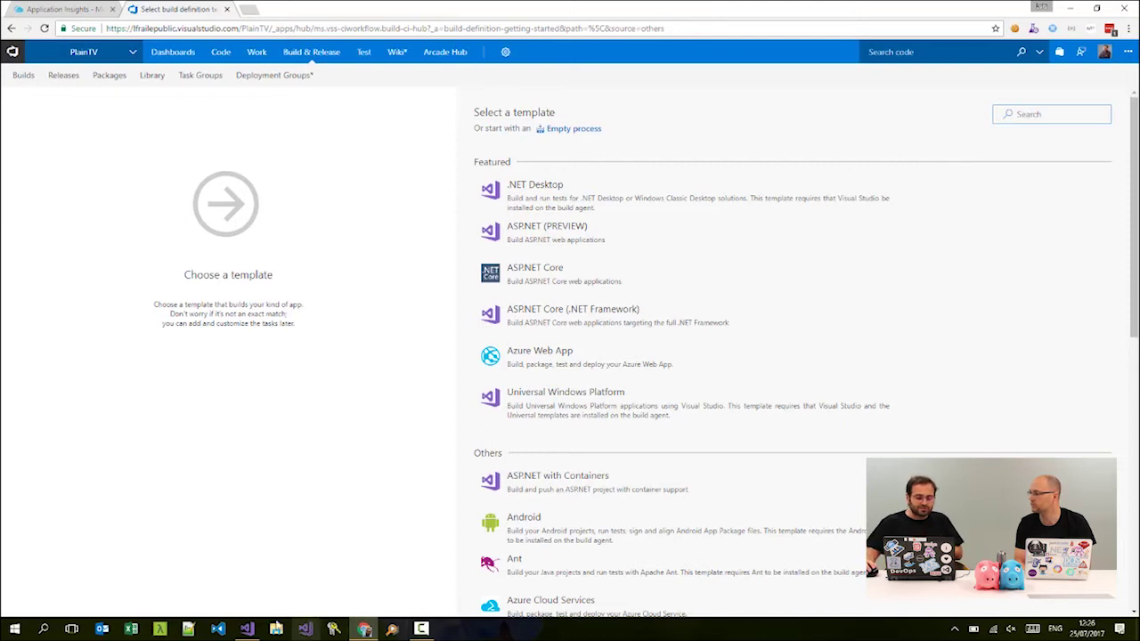
left_click(246, 629)
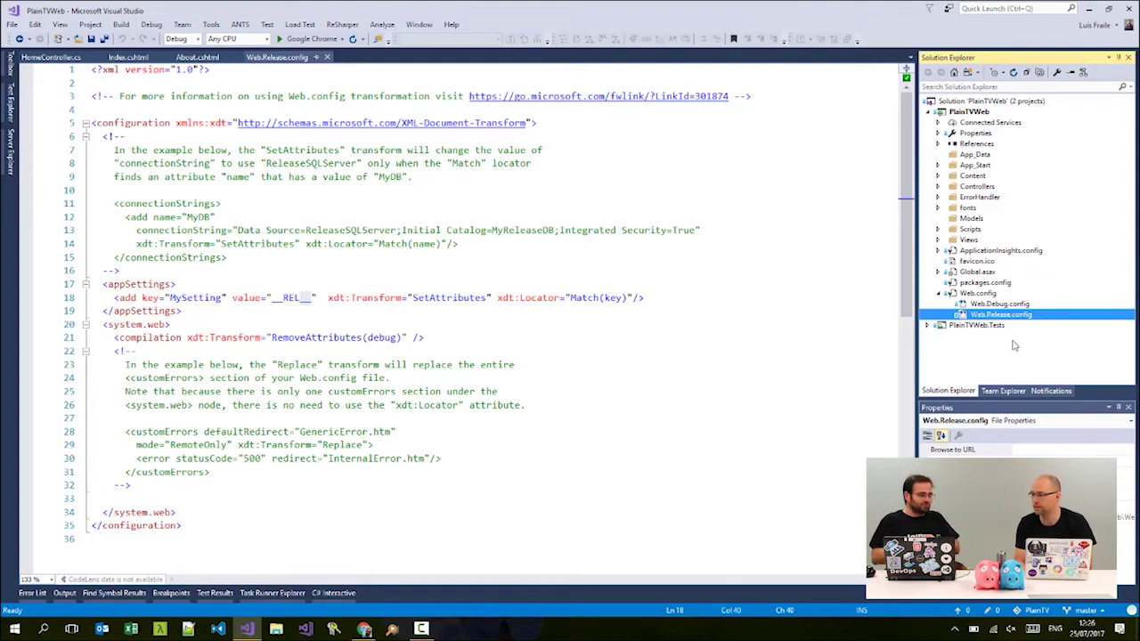
left_click(364, 628)
left_click(613, 234)
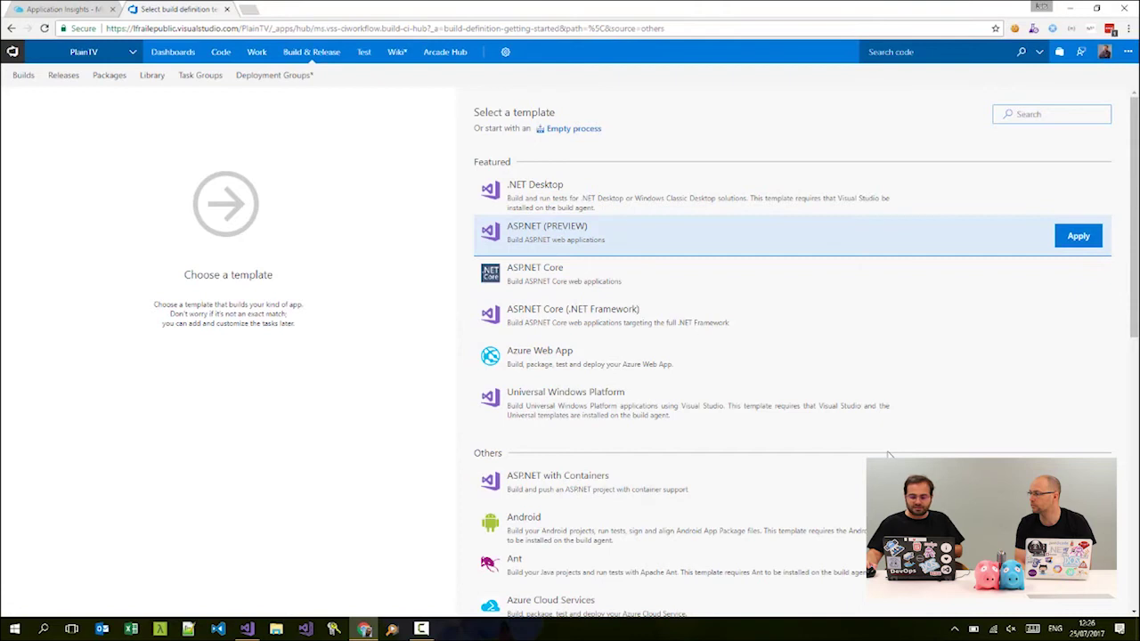
left_click(1074, 237)
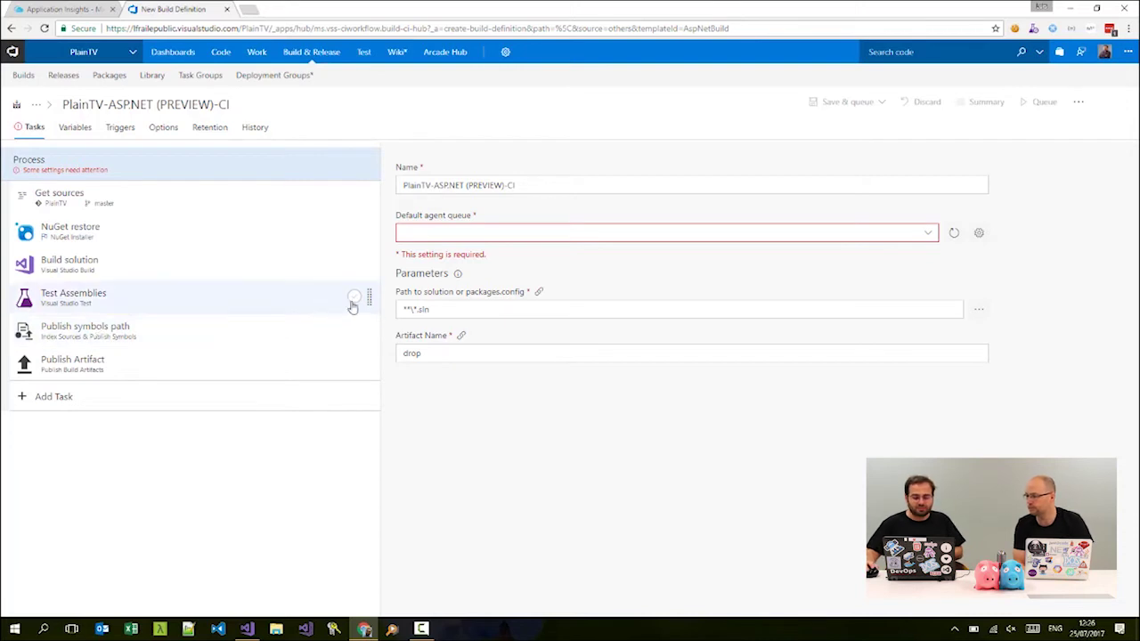
- Set the build process's default agent queue to Default and its solution path to PlainTVWeb.sln
left_click(931, 239)
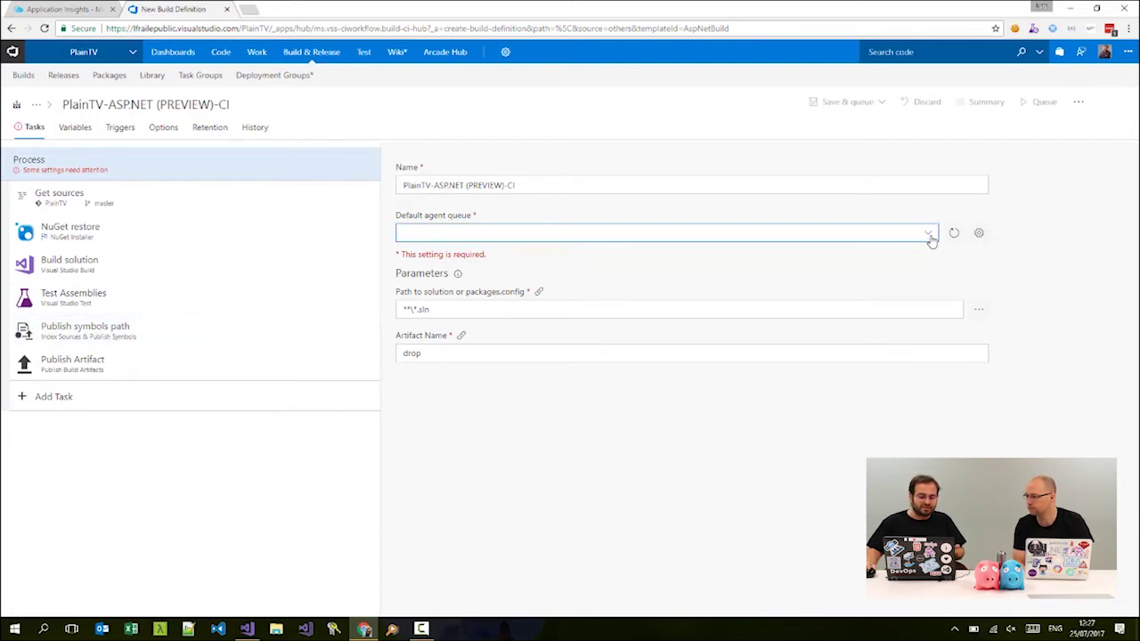
left_click(931, 238)
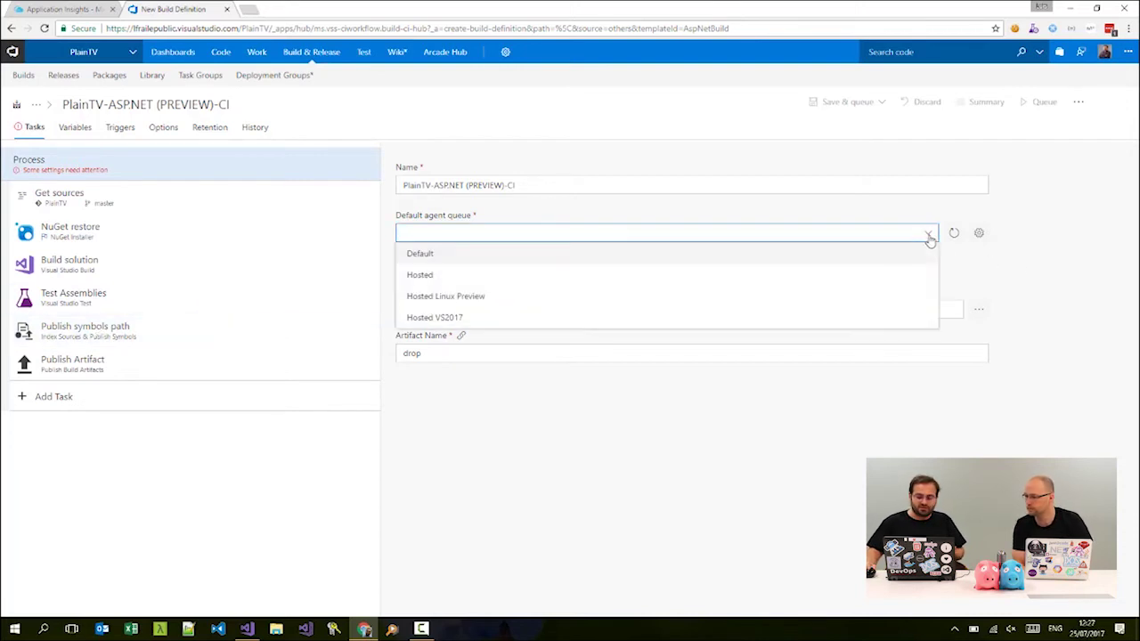
left_click(621, 256)
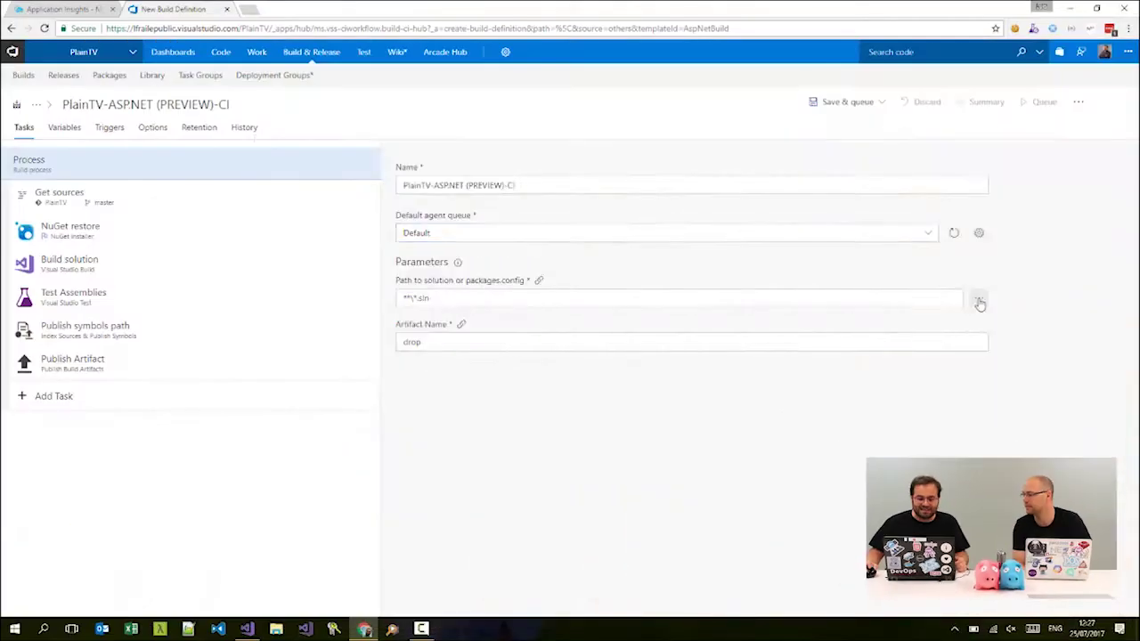
left_click(979, 298)
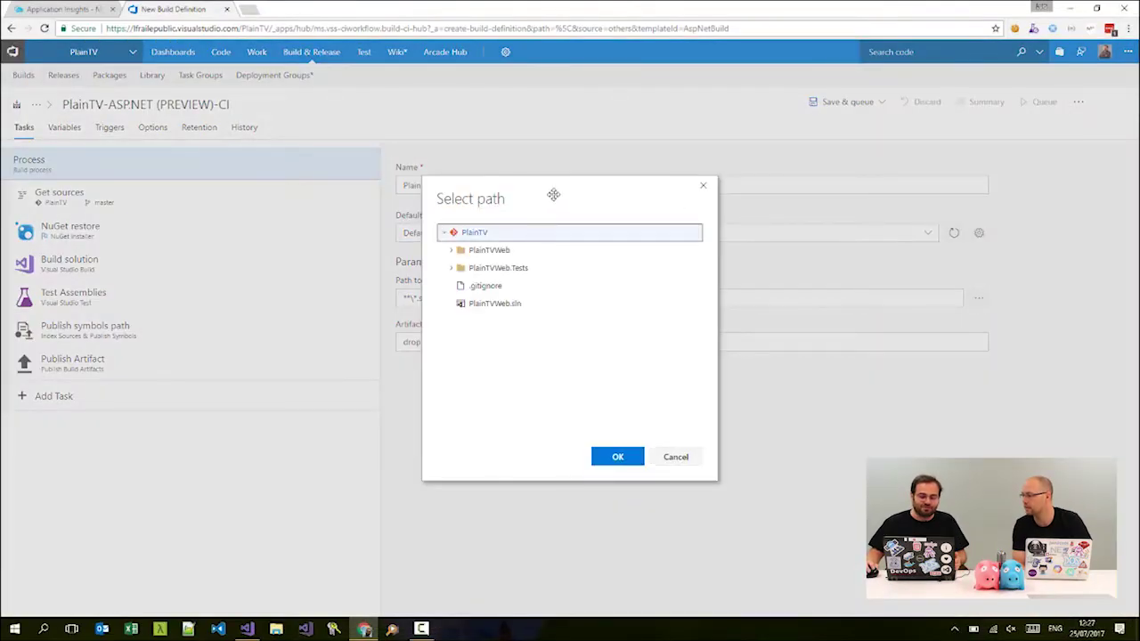
left_click_drag(555, 194, 817, 229)
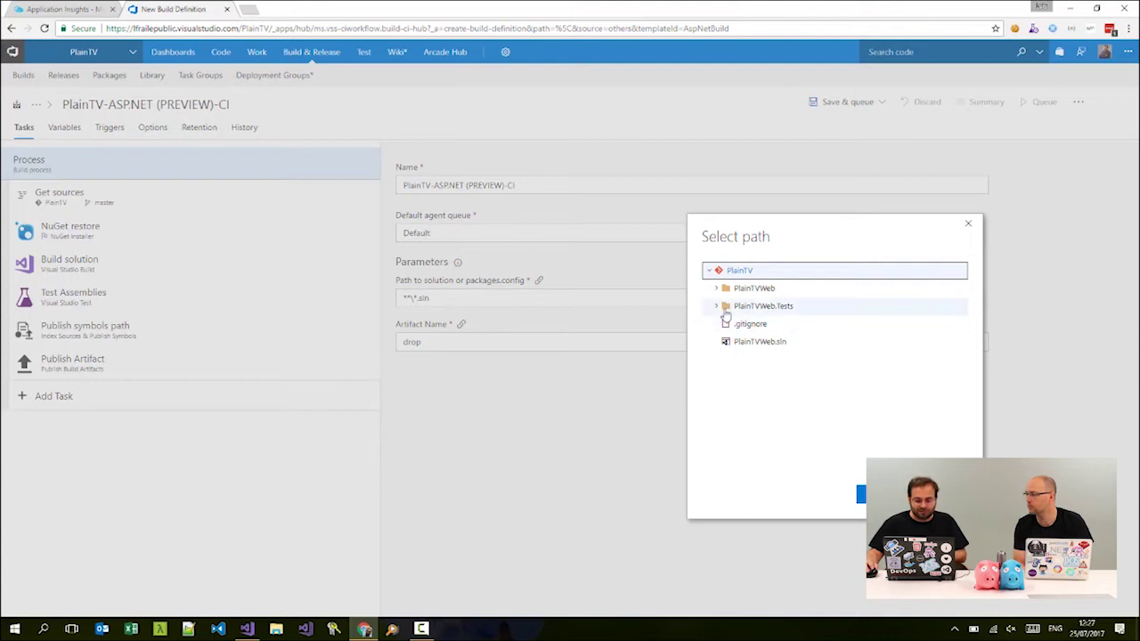
left_click(741, 343)
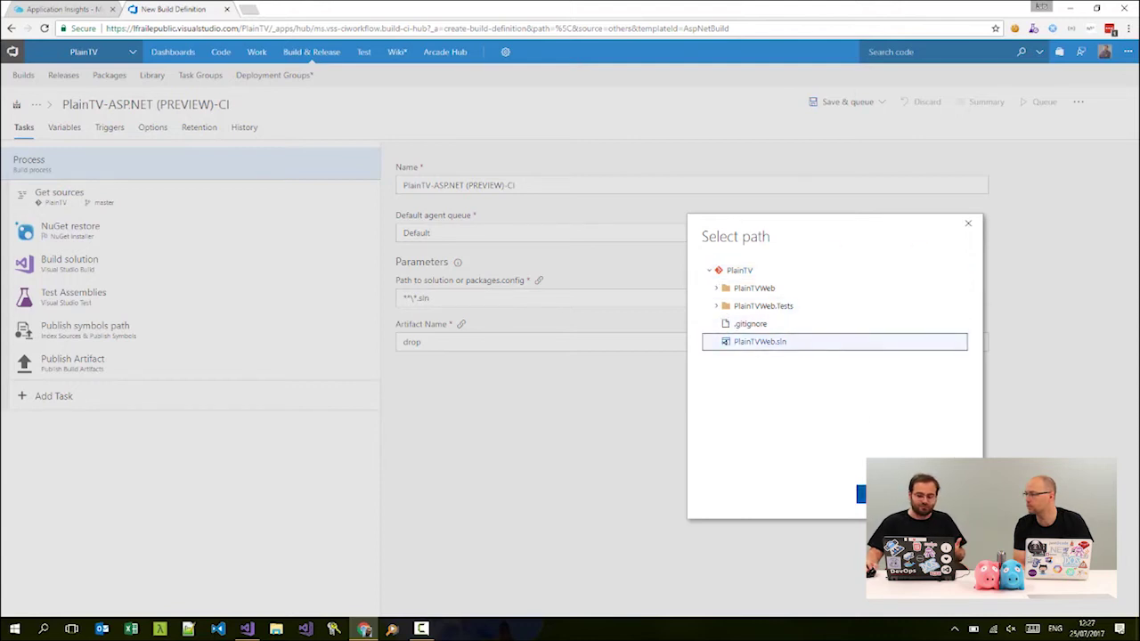
left_click(877, 494)
- Review the settings of the Get sources, NuGet restore, Build solution and Test Assemblies tasks, including the MSBuild arguments
left_click(154, 204)
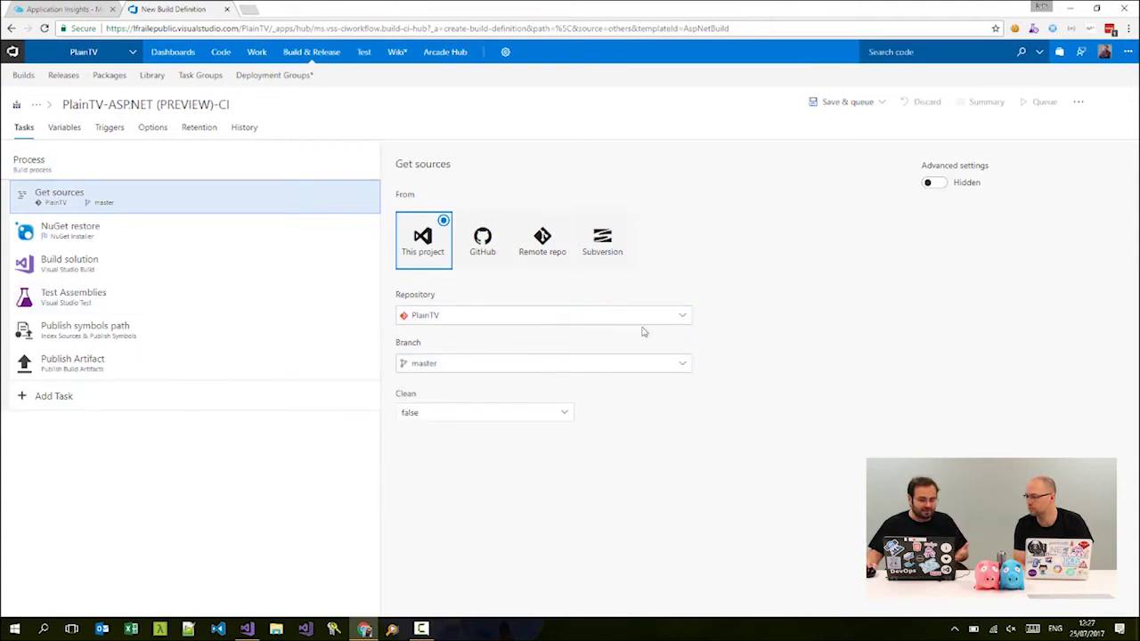
left_click(215, 241)
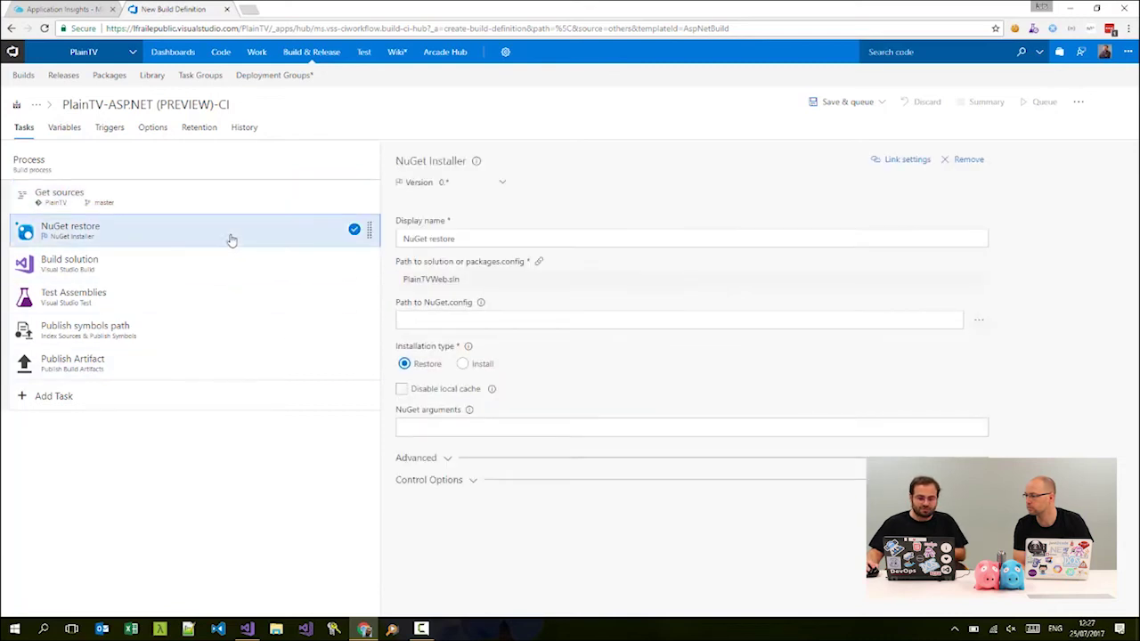
left_click(154, 274)
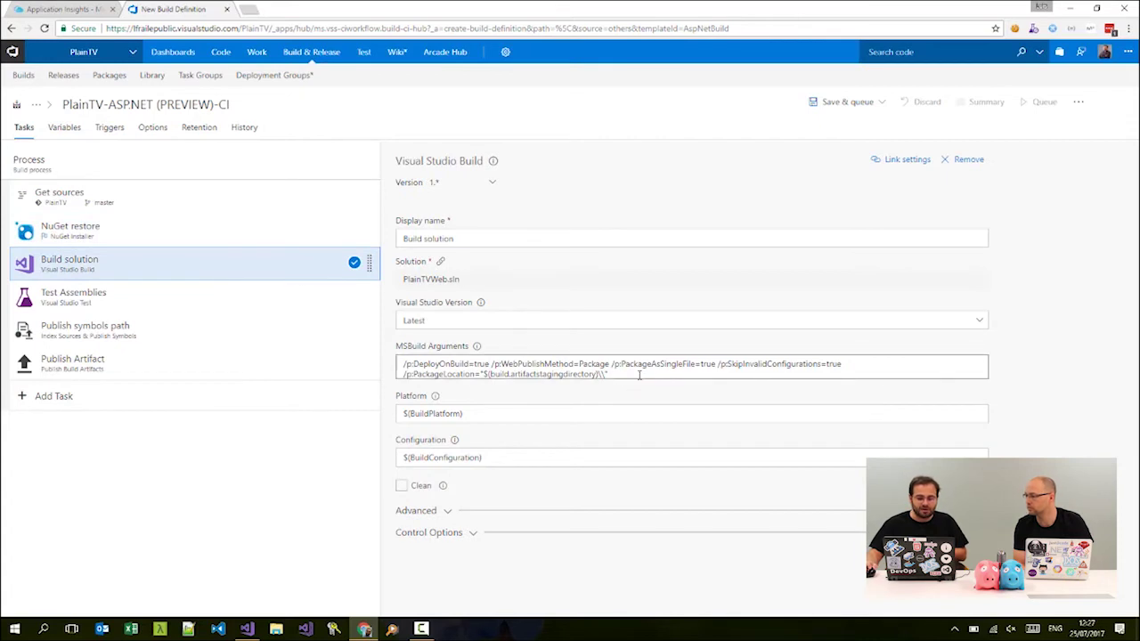
key("ctrl+a")
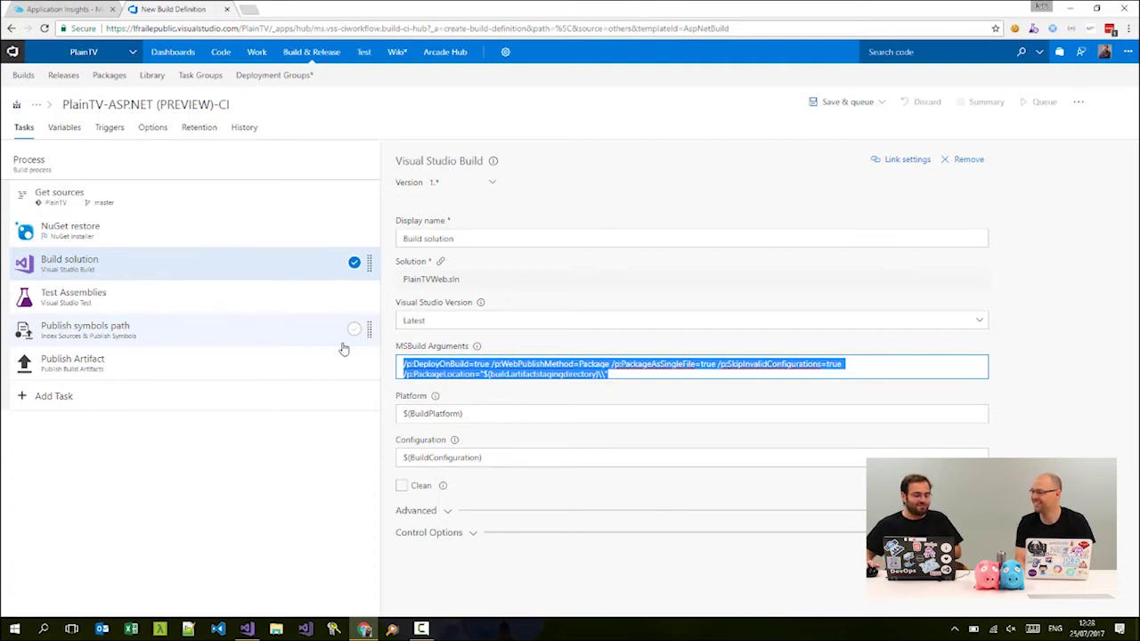
left_click(92, 305)
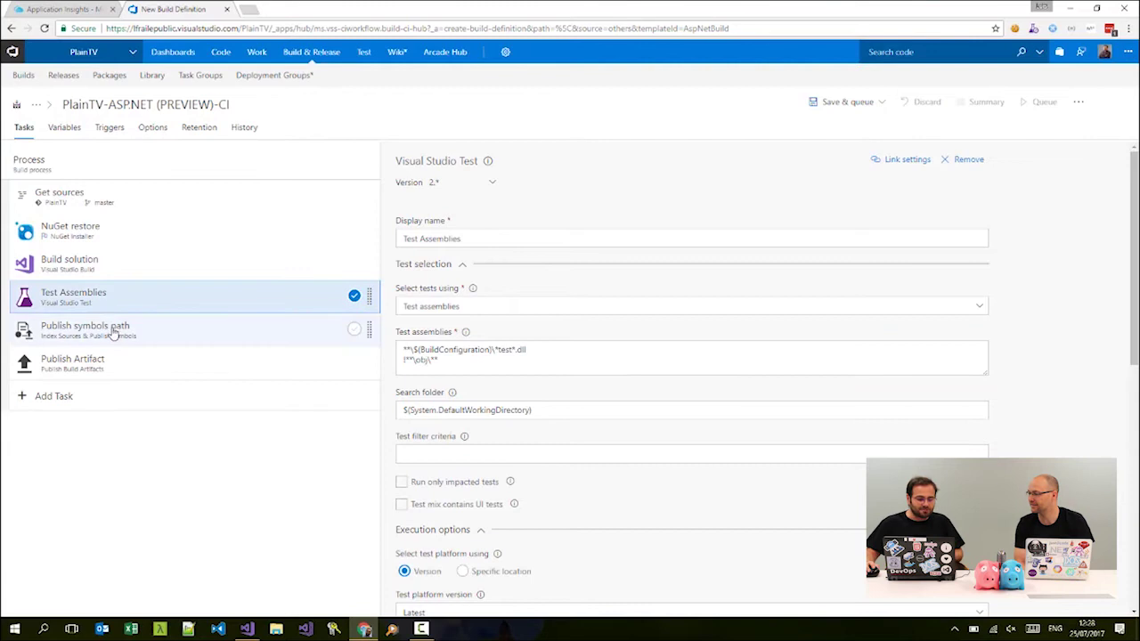
- Remove the Publish symbols path task from the build definition
left_click(112, 333)
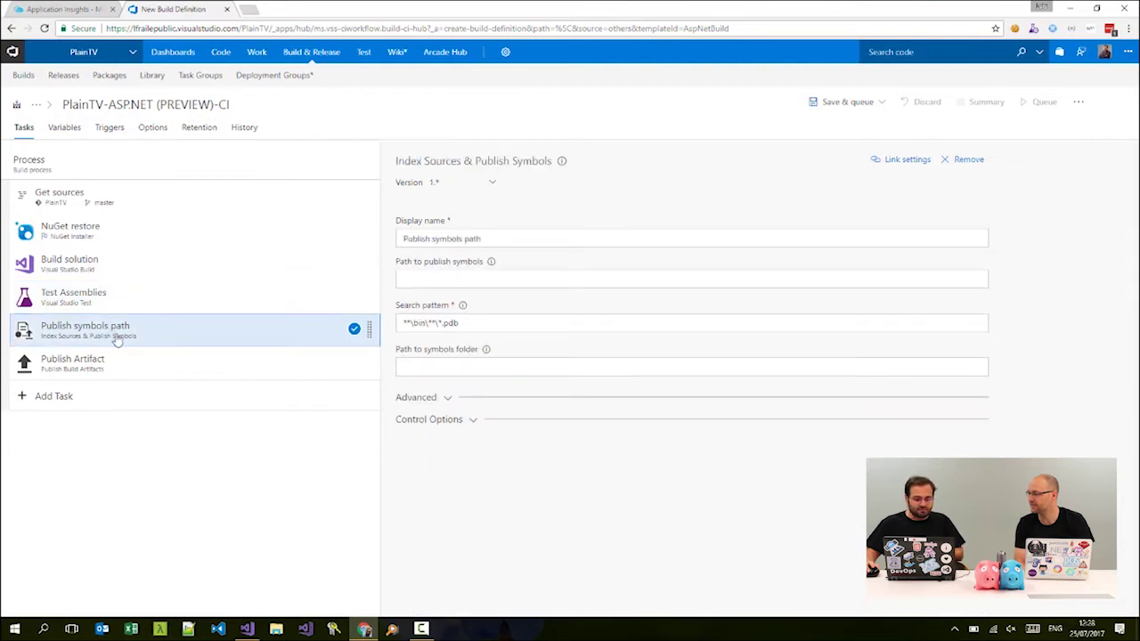
right_click(117, 342)
left_click(131, 405)
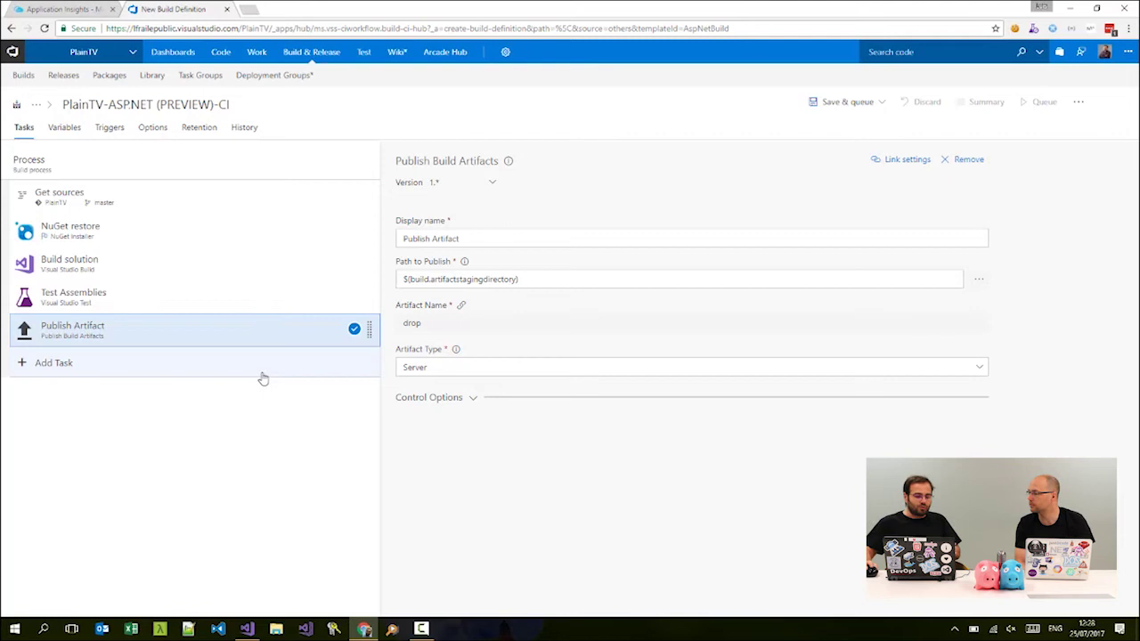
- Review the build's process variables and check the MySetting value in Web.Release.config in Visual Studio
left_click(59, 130)
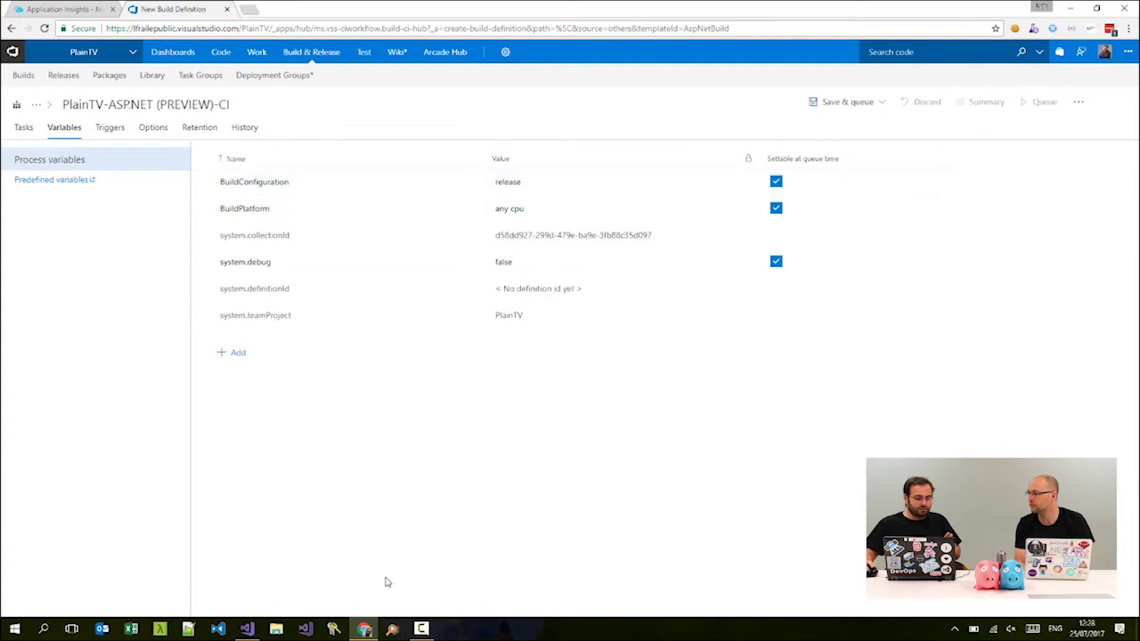
left_click(247, 629)
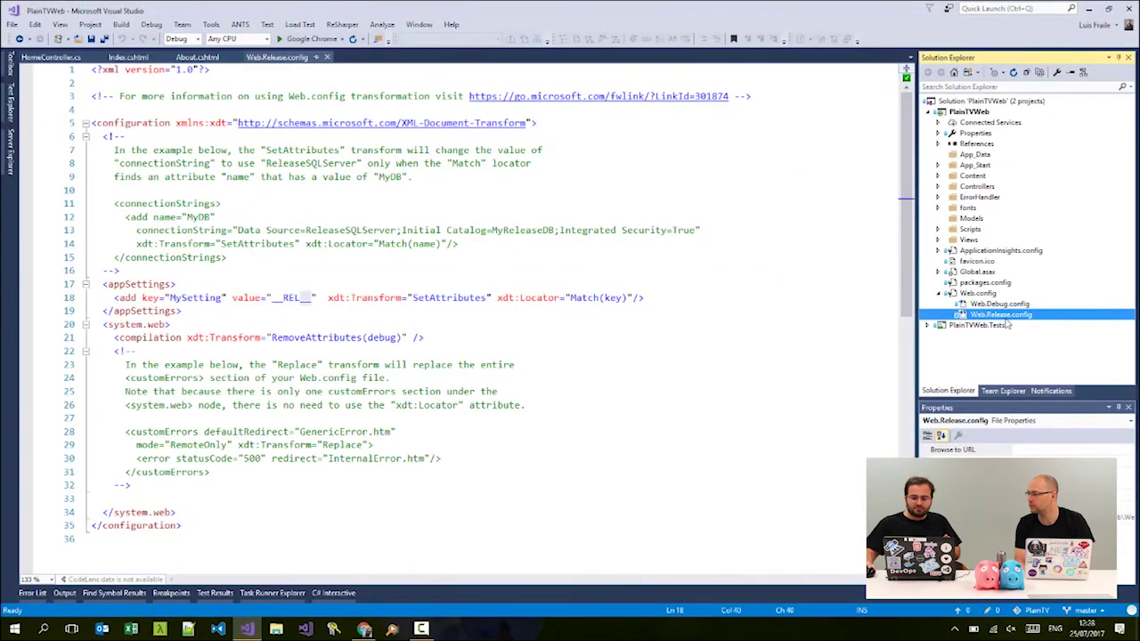
left_click(267, 298)
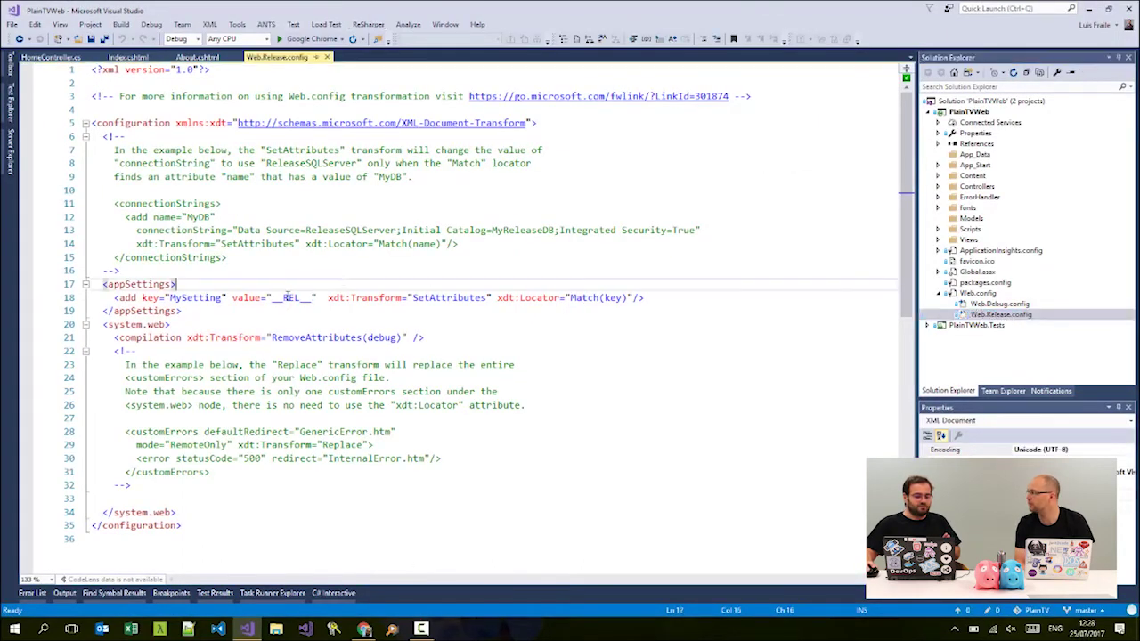
left_click_drag(267, 298, 317, 298)
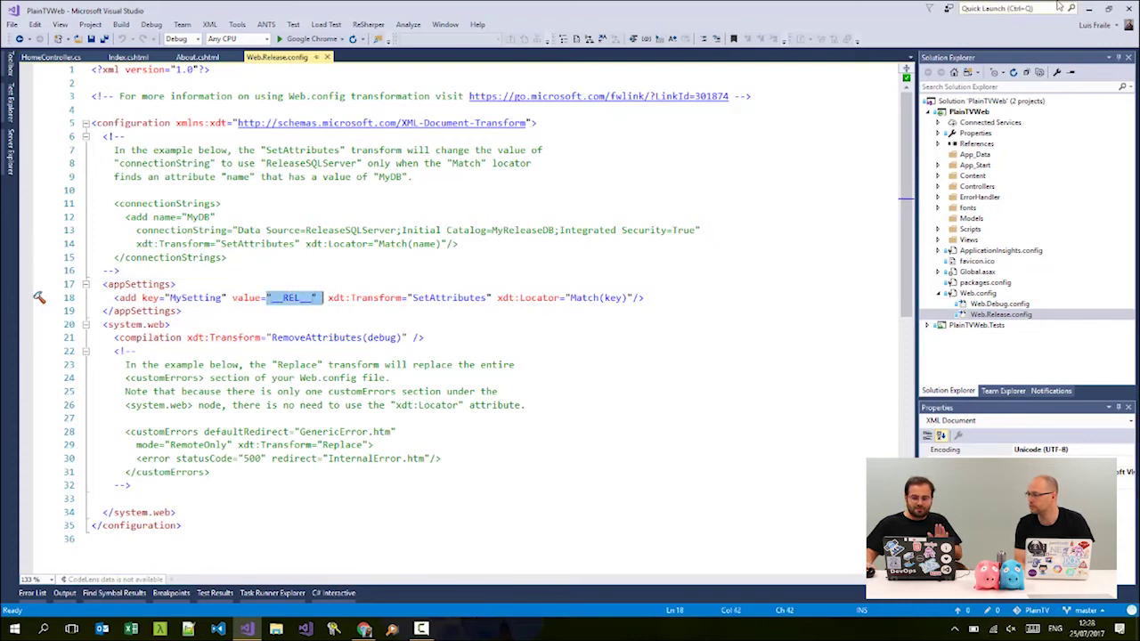
left_click(1092, 8)
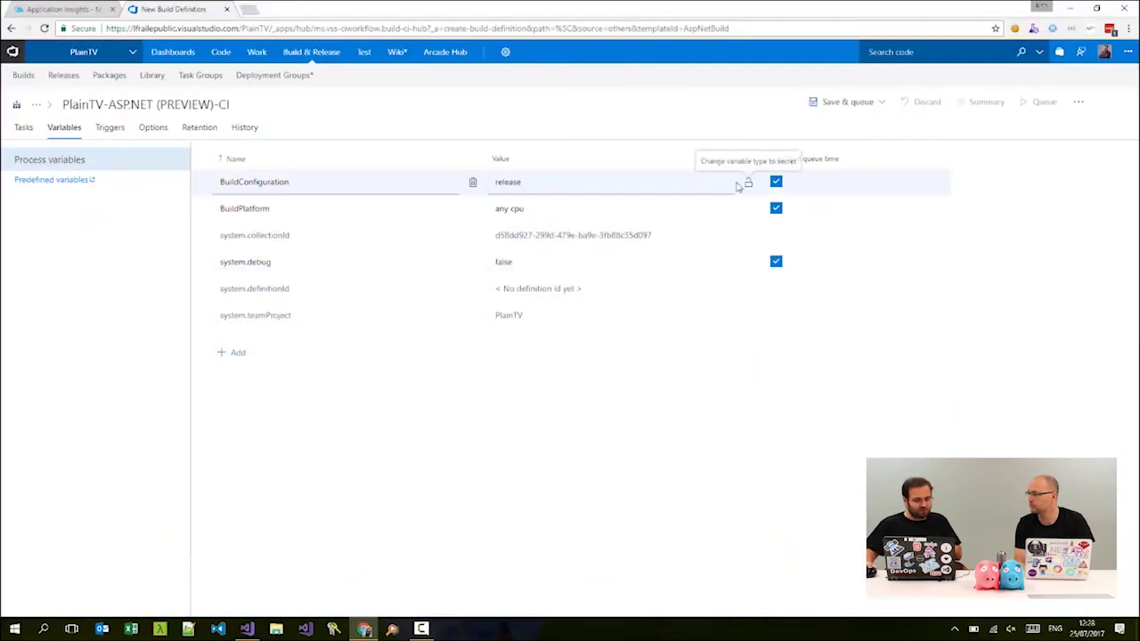
- Save the build definition and queue a build of the master branch on the Default agent queue
left_click(855, 106)
left_click(838, 132)
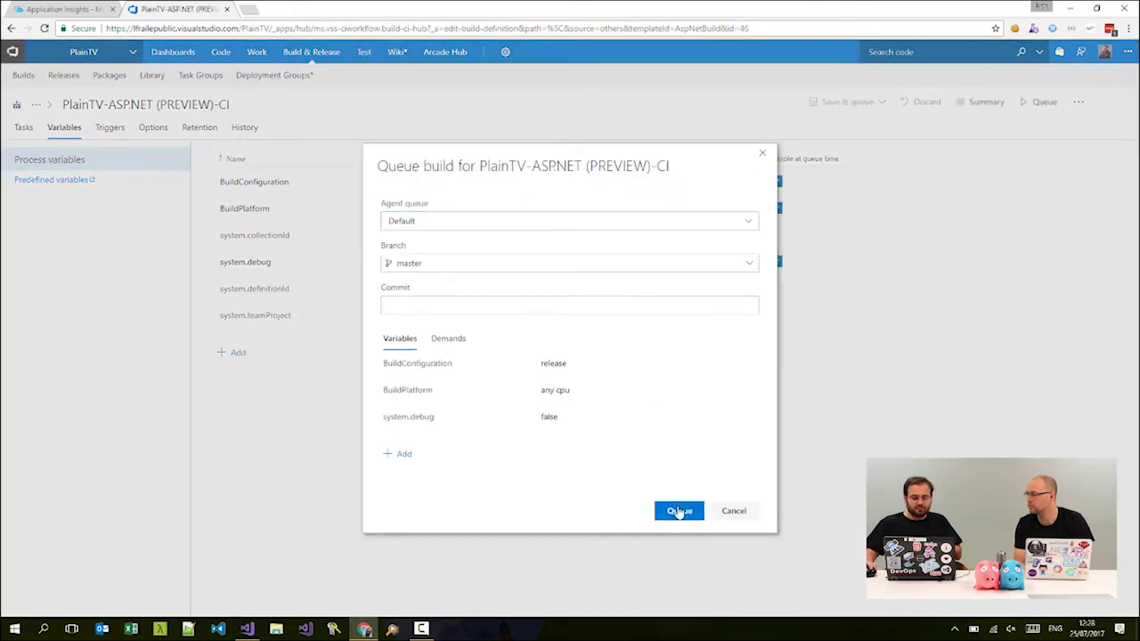
left_click(679, 512)
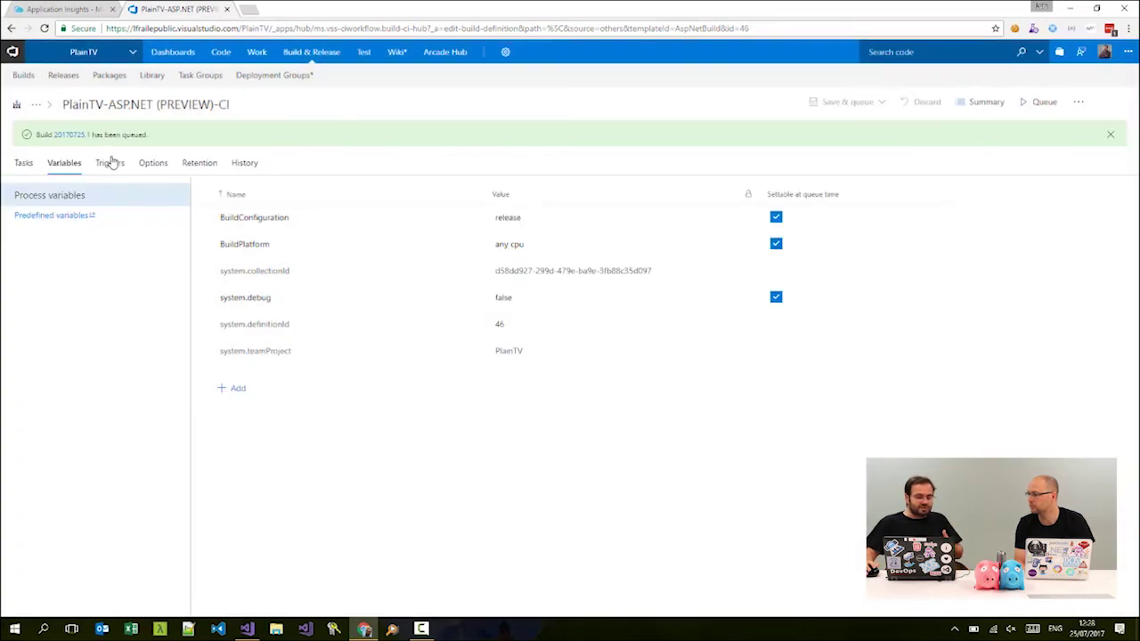
- Try enabling the continuous integration and scheduled triggers, and switch both off again
left_click(111, 163)
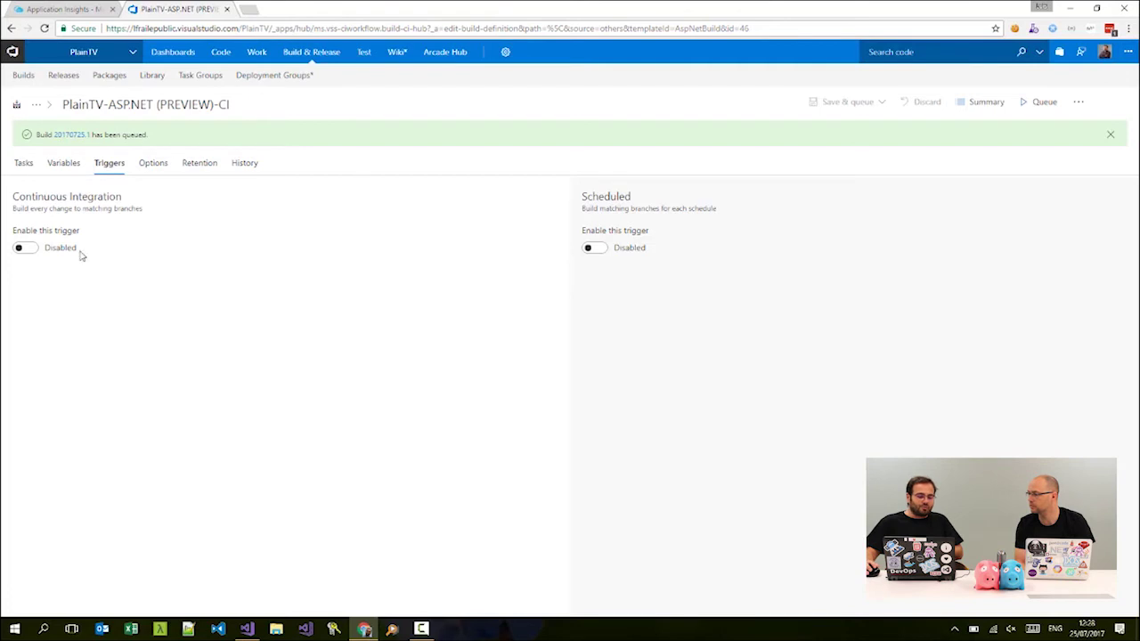
left_click(30, 249)
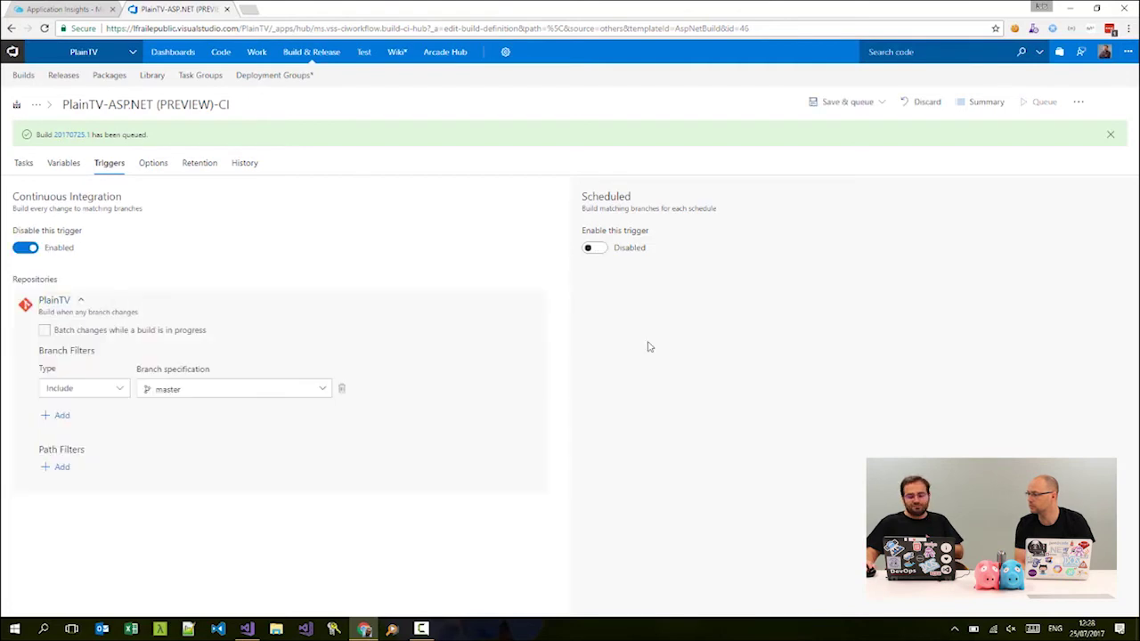
left_click(594, 248)
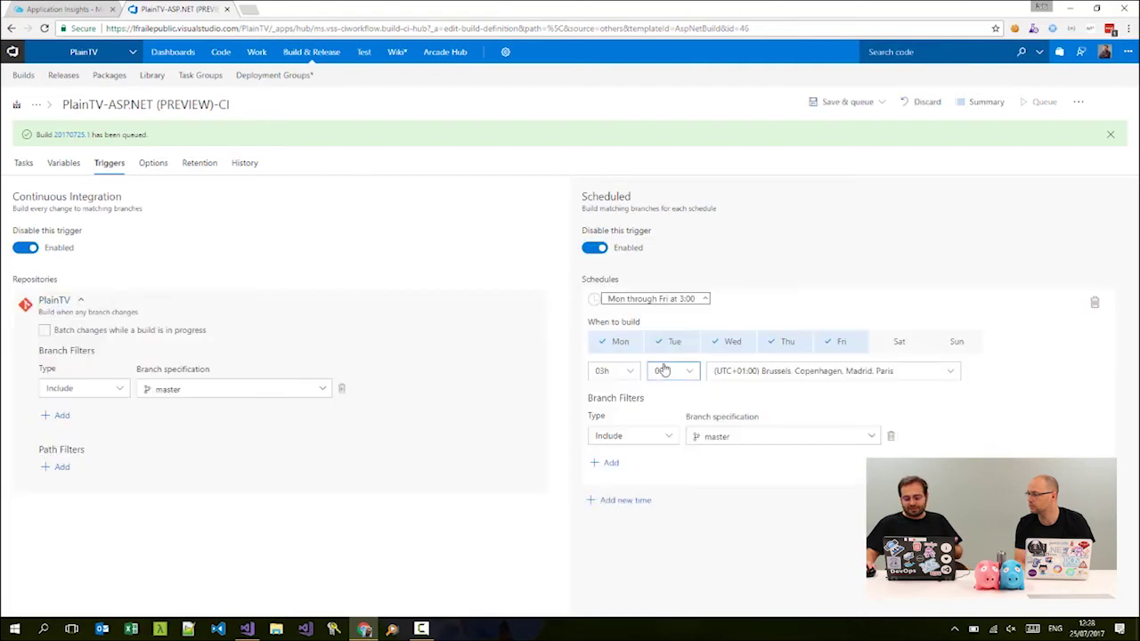
left_click(594, 247)
left_click(25, 248)
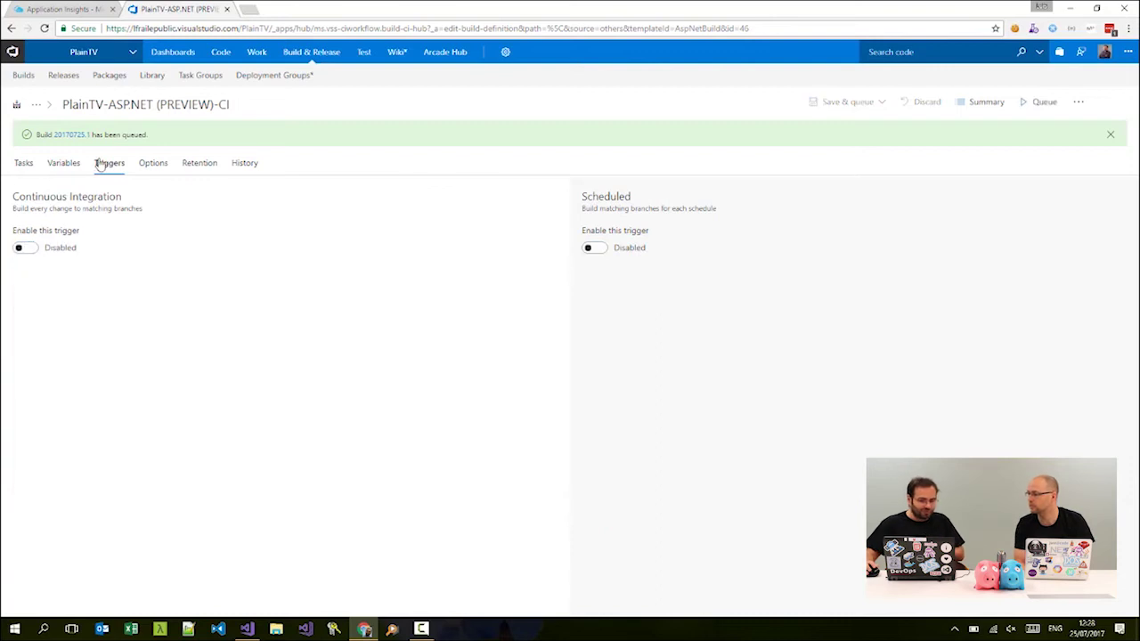
- Open the queued build 20170725.1 to follow its console output
left_click(70, 135)
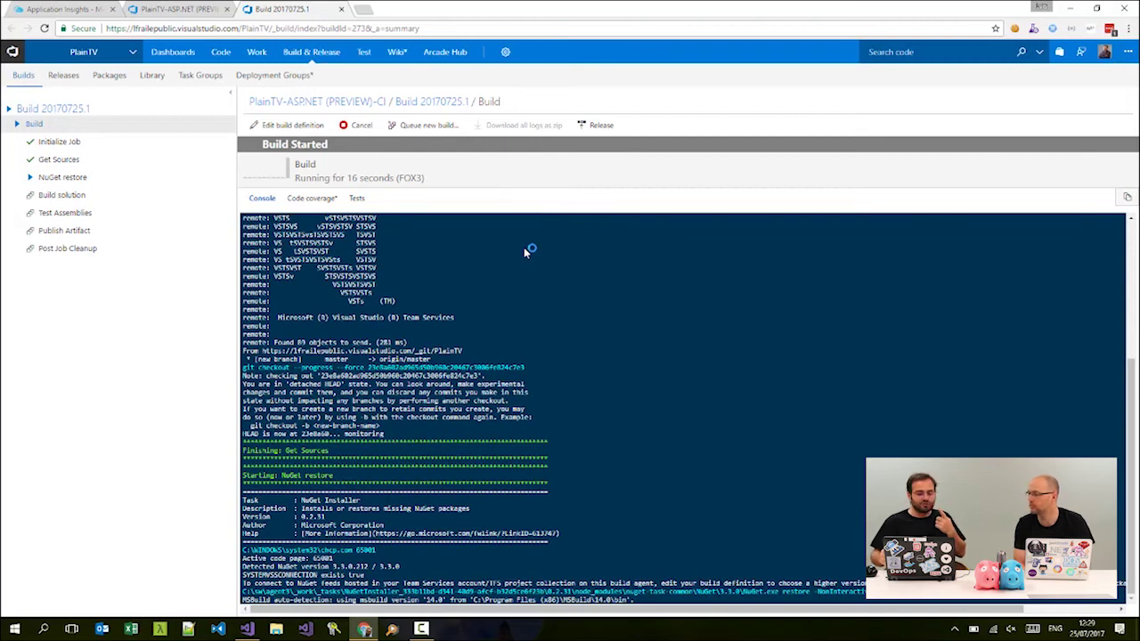
- Switch to the Azure portal and view the overview of the plaintvdemo app service
left_click(83, 8)
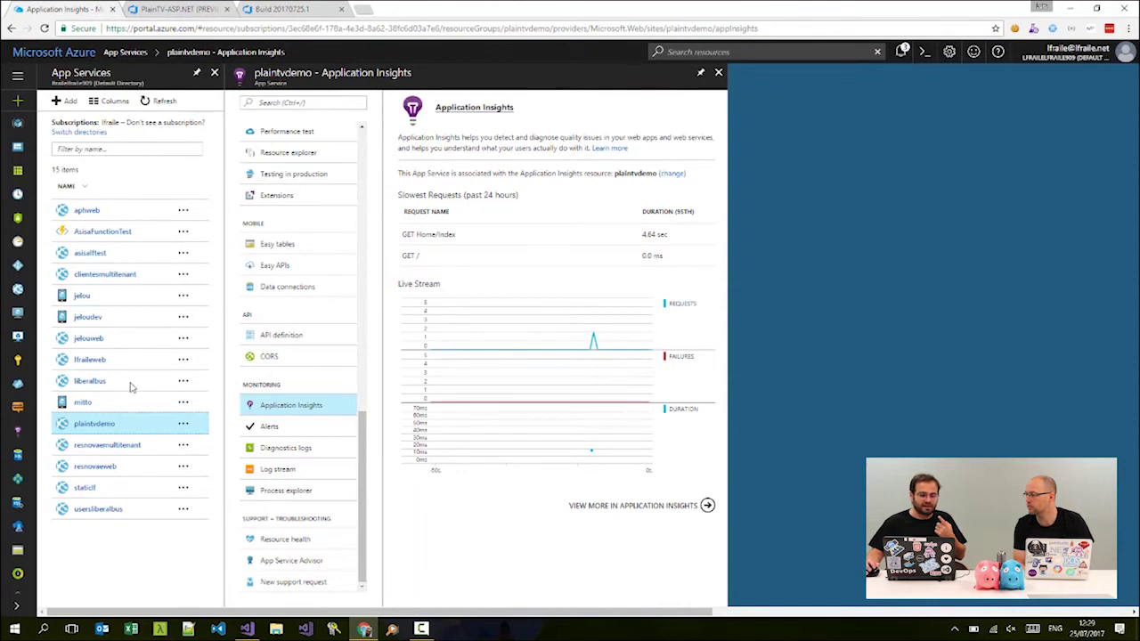
scroll(318, 214, "up", 1)
scroll(318, 214, "up", 5)
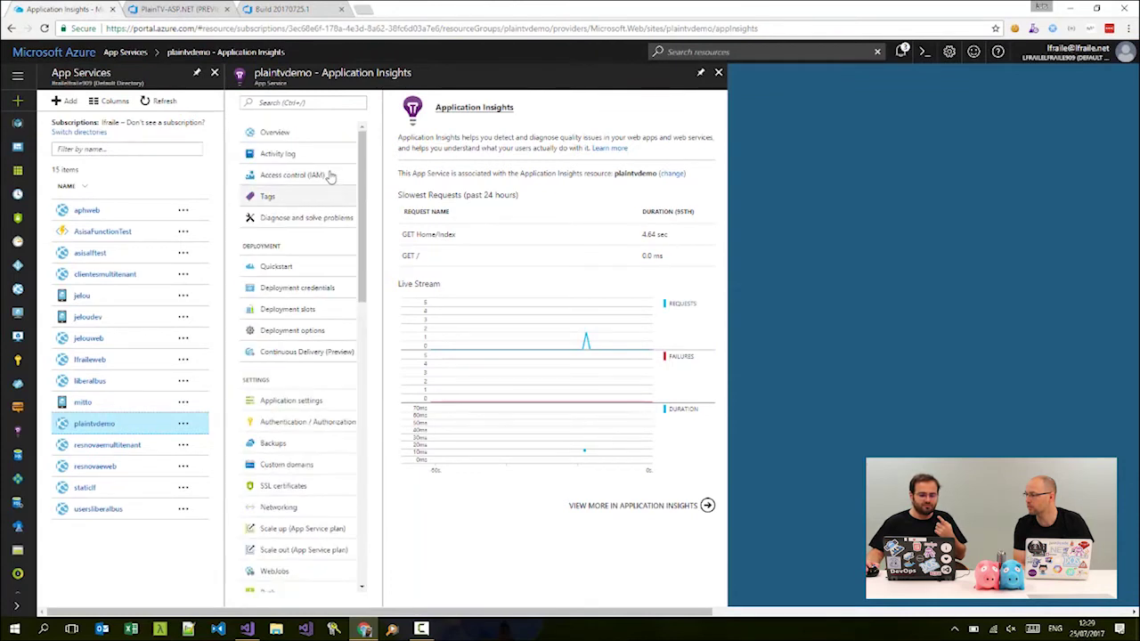
left_click(295, 135)
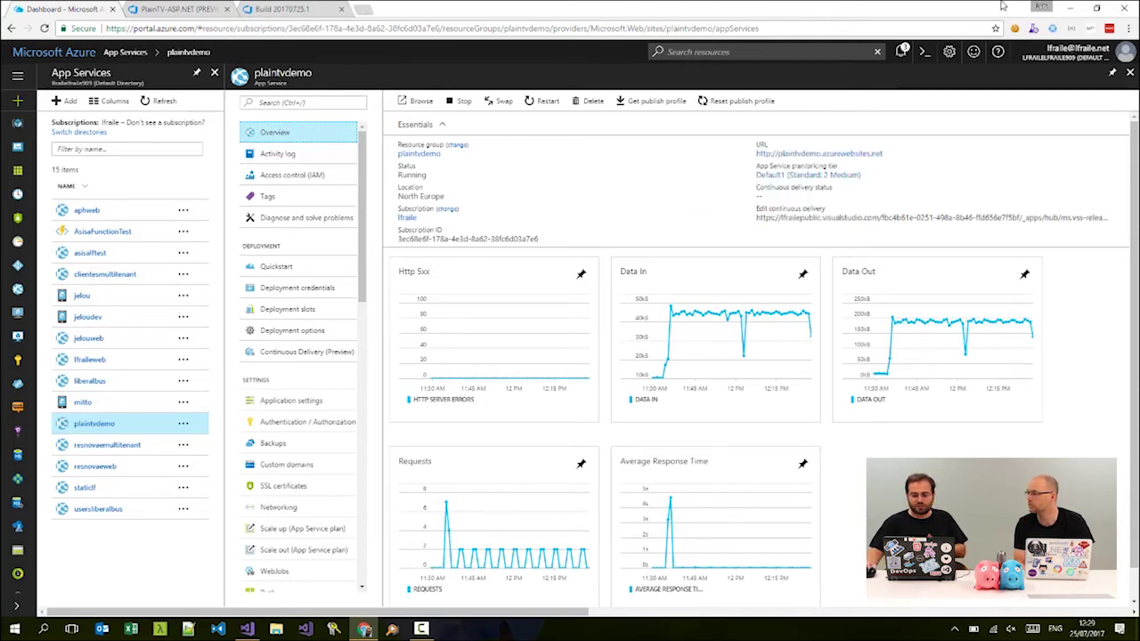
left_click(1067, 7)
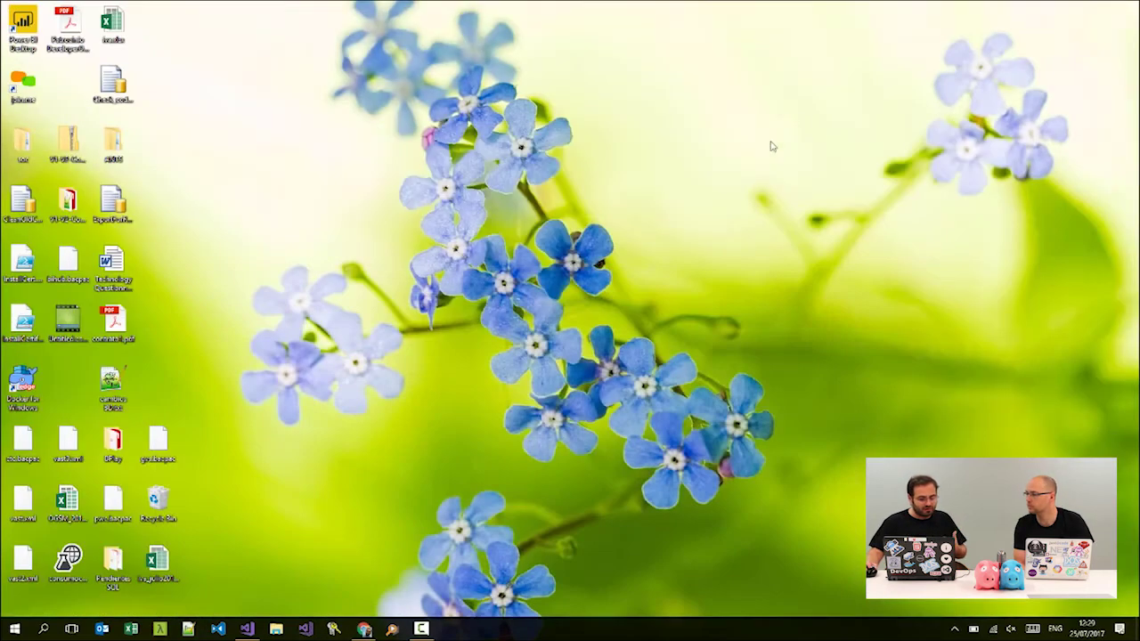
left_click(365, 630)
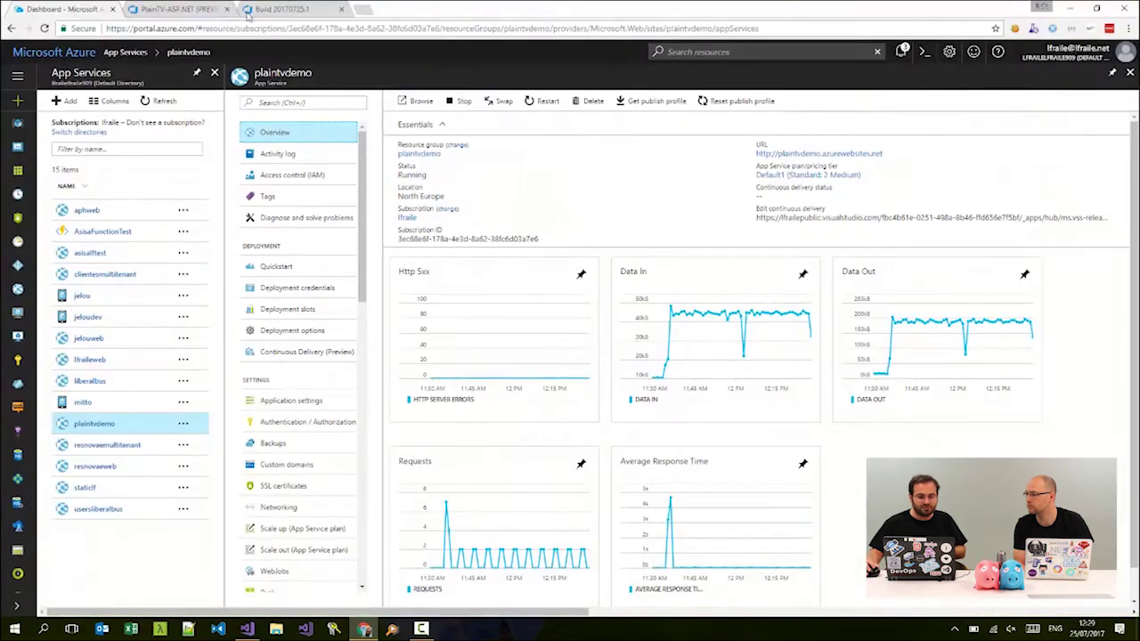
- Return to build 20170725.1 and check its console output
left_click(175, 9)
left_click(278, 9)
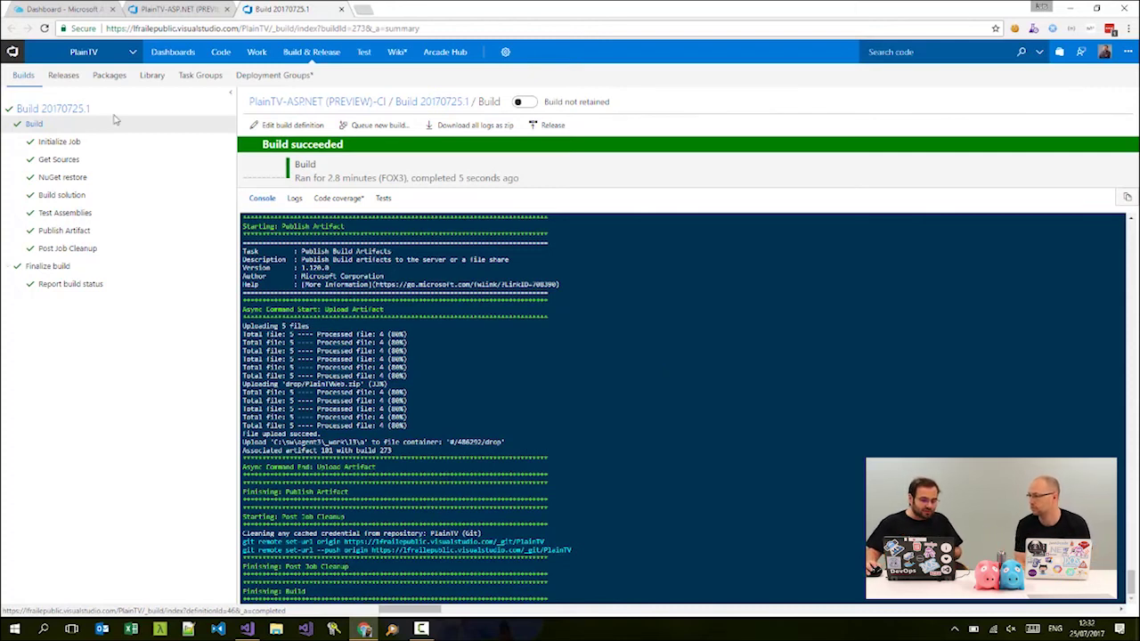
- Open the task catalog of the PlainTV-ASP.NET (PREVIEW)-CI build definition and examine the available Build tasks
left_click(170, 9)
left_click(25, 163)
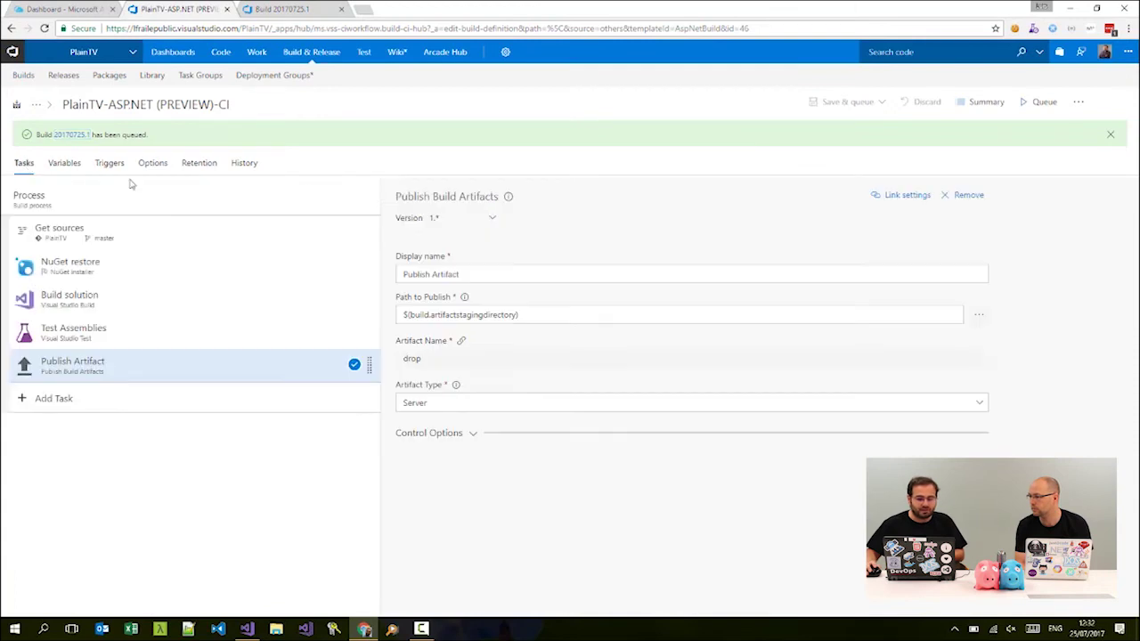
left_click(182, 217)
left_click(73, 397)
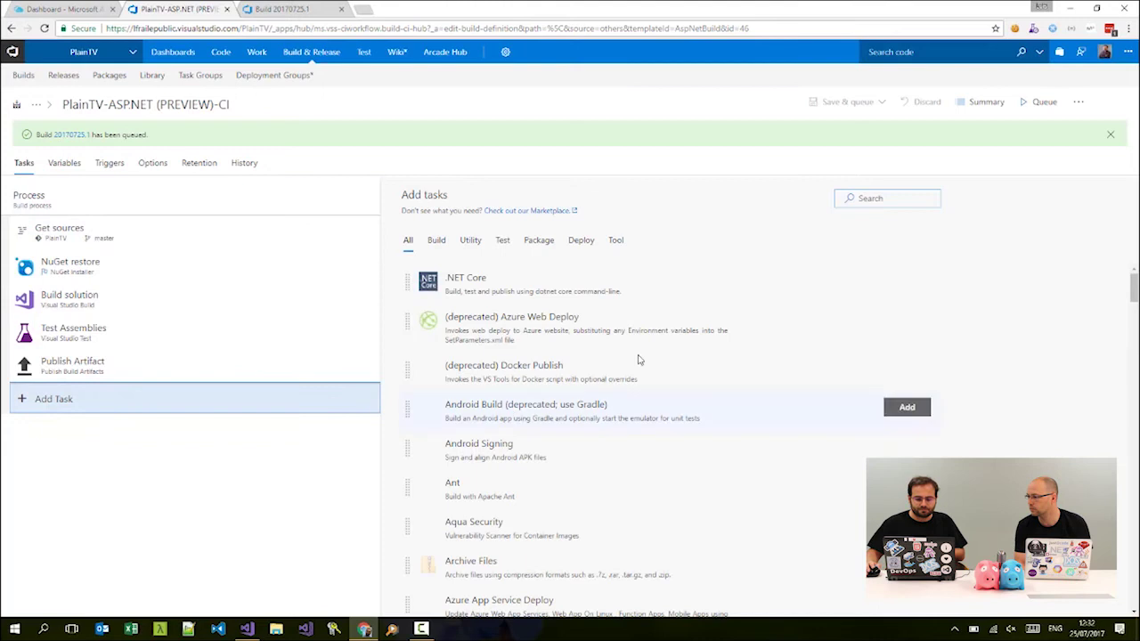
scroll(623, 285, "down", 1)
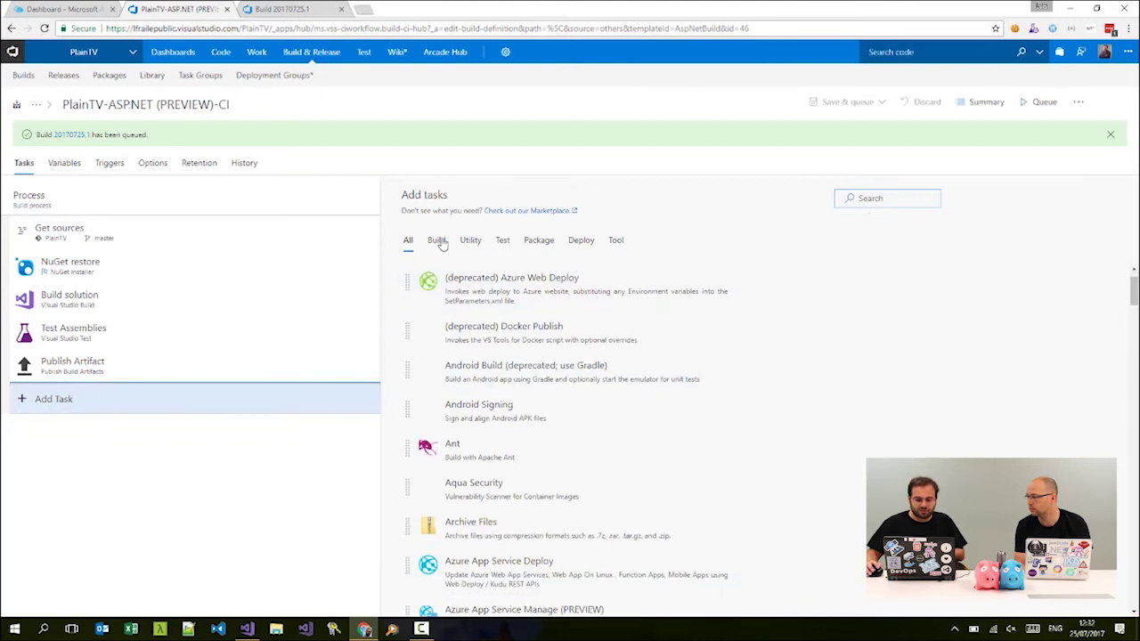
left_click(441, 242)
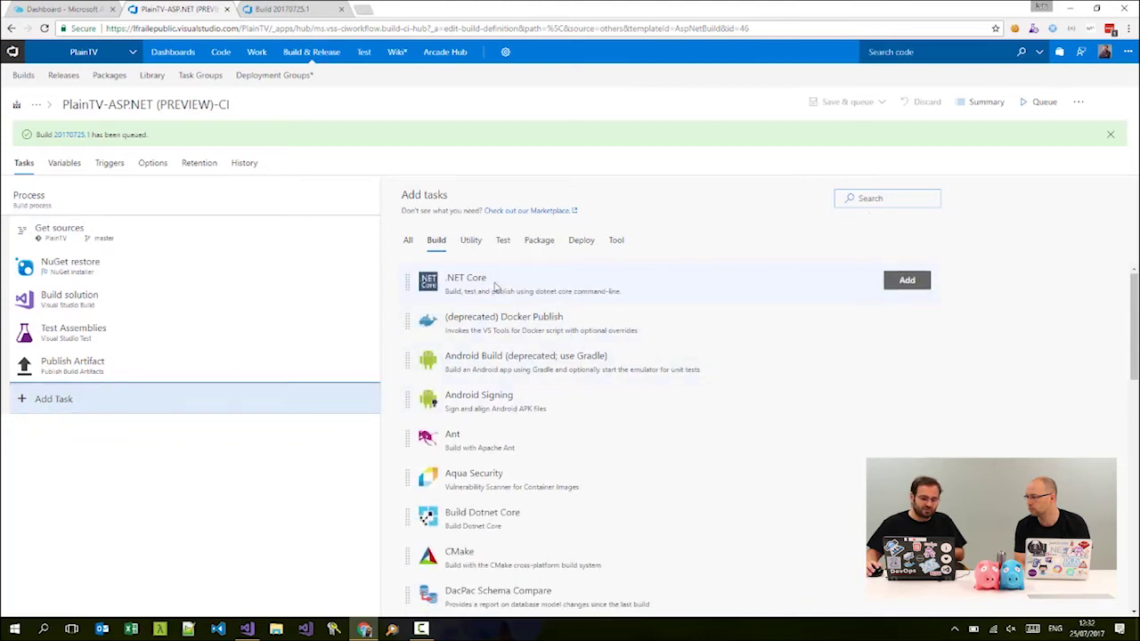
scroll(619, 331, "down", 3)
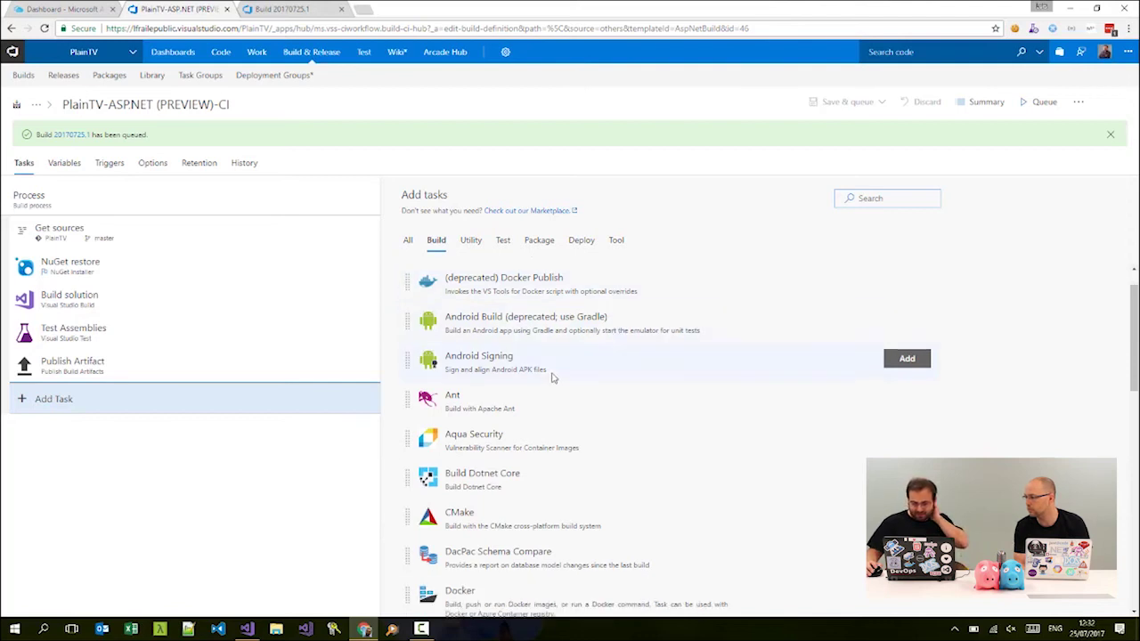
scroll(671, 428, "down", 3)
scroll(591, 372, "up", 1)
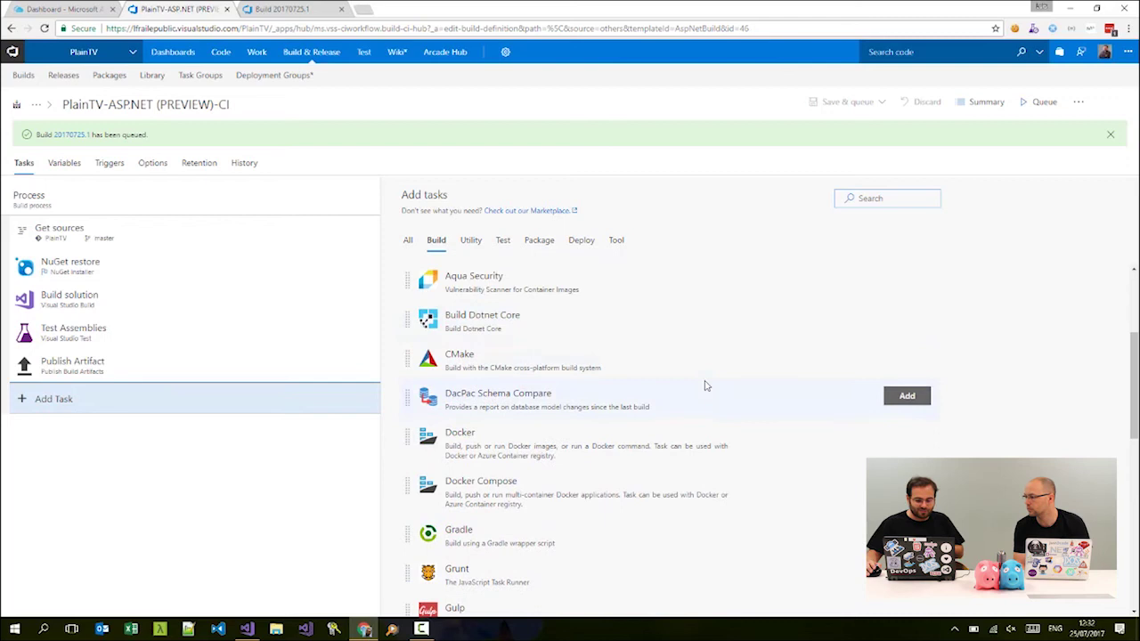
scroll(657, 433, "down", 4)
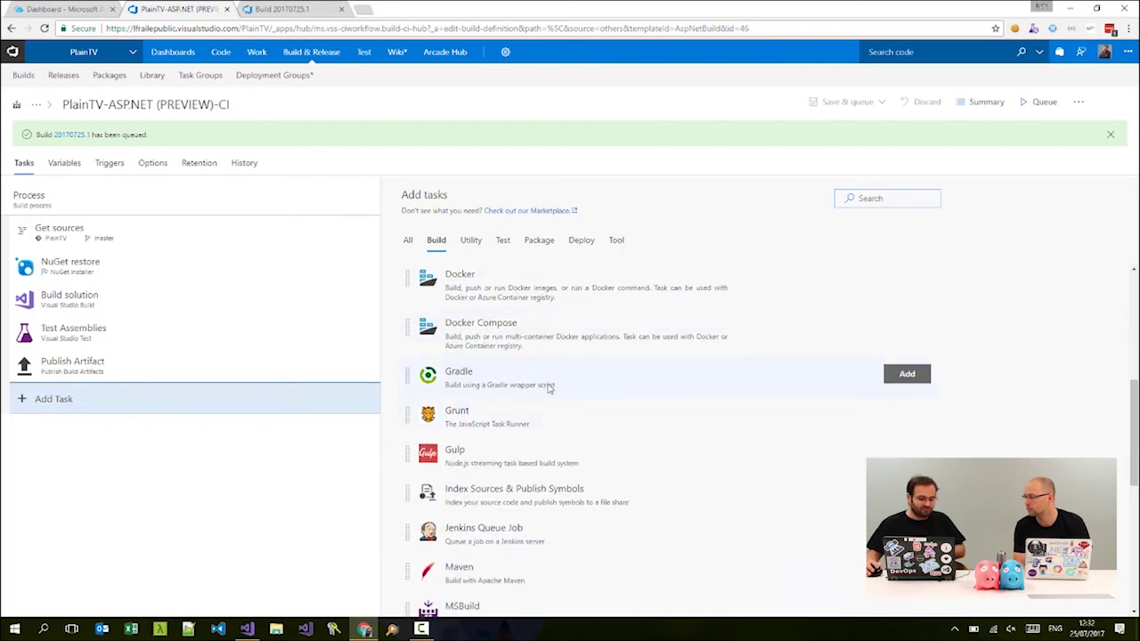
scroll(516, 453, "down", 3)
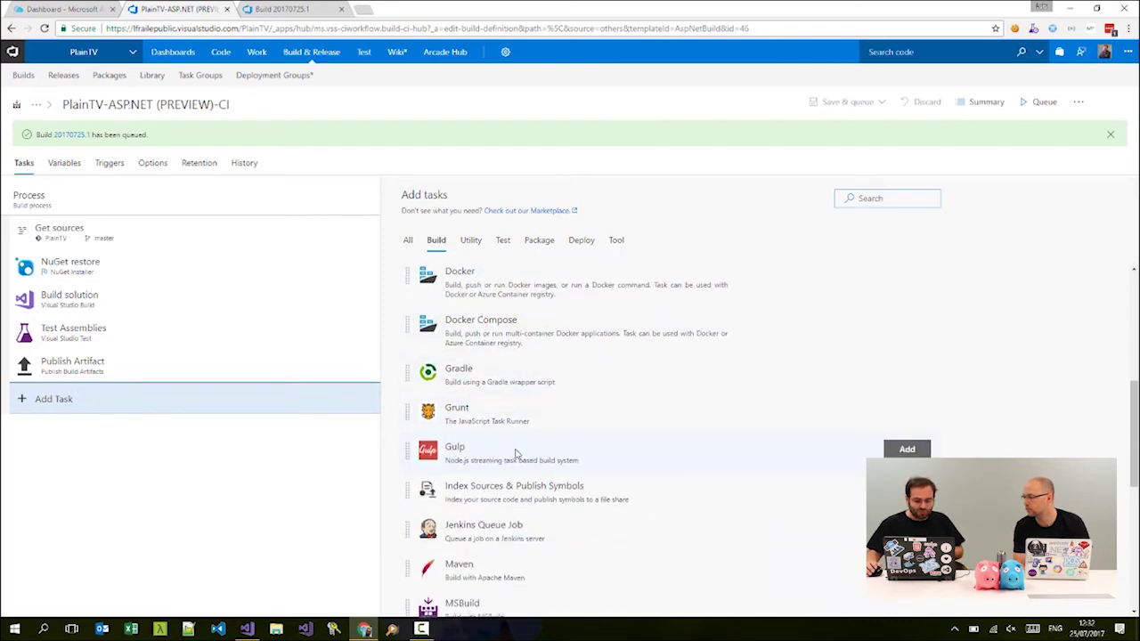
scroll(547, 454, "down", 7)
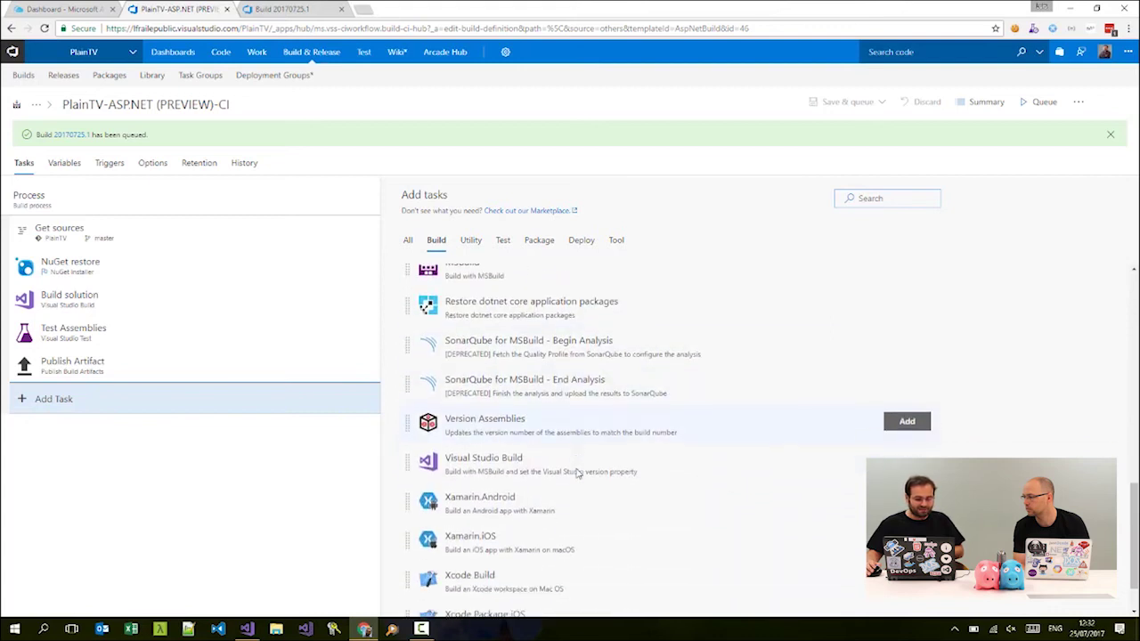
- Search the task catalog for npm, clear the search, and view the Node Tool Installer among the Tool tasks
left_click(410, 240)
left_click(857, 200)
type("npm")
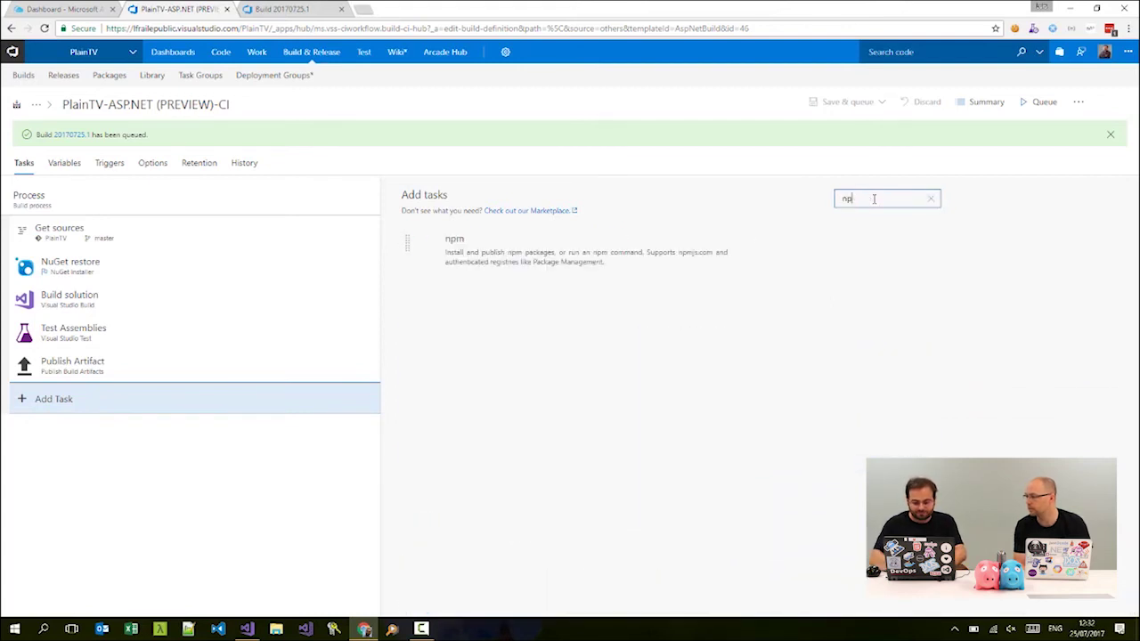
left_click(930, 199)
left_click(626, 243)
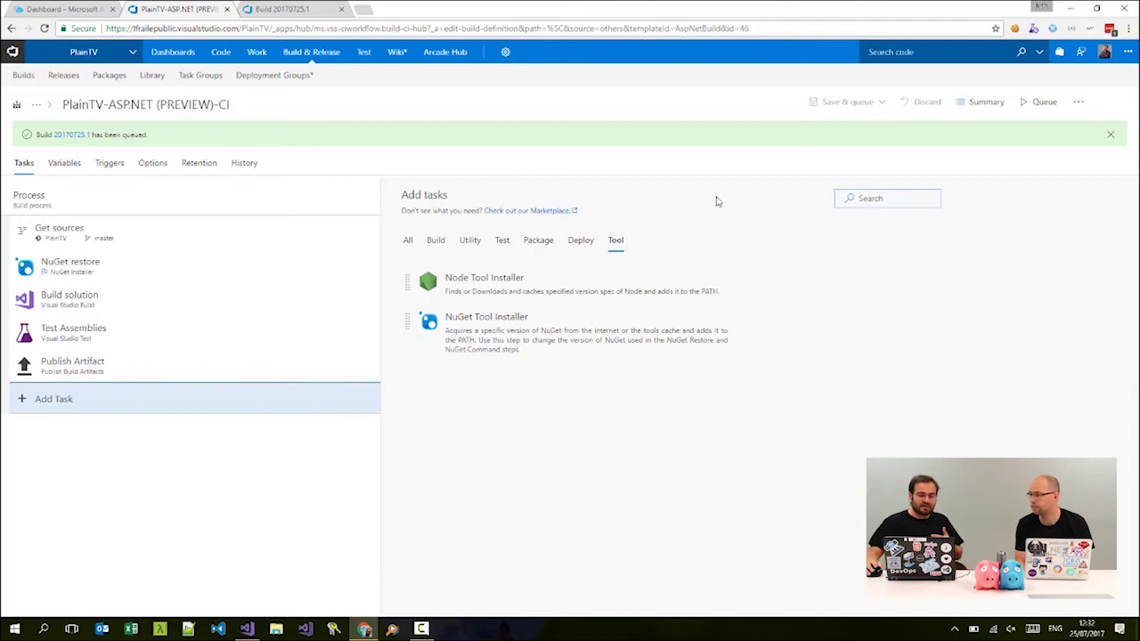
left_click(548, 294)
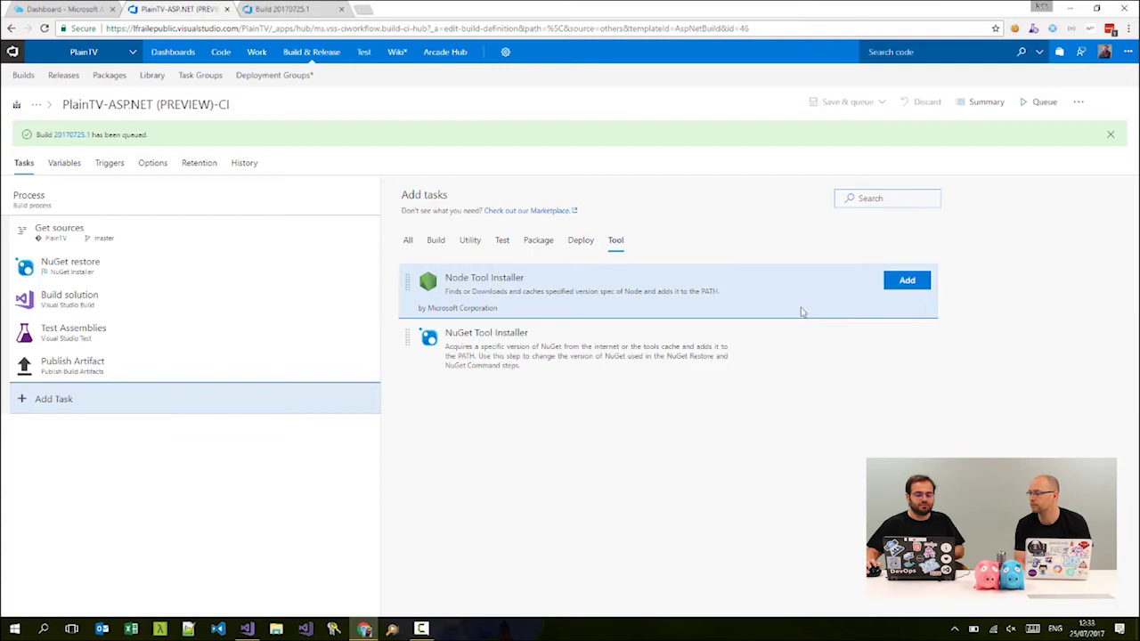
- Browse the complete list of available tasks, including the Azure deployment tasks
left_click(408, 240)
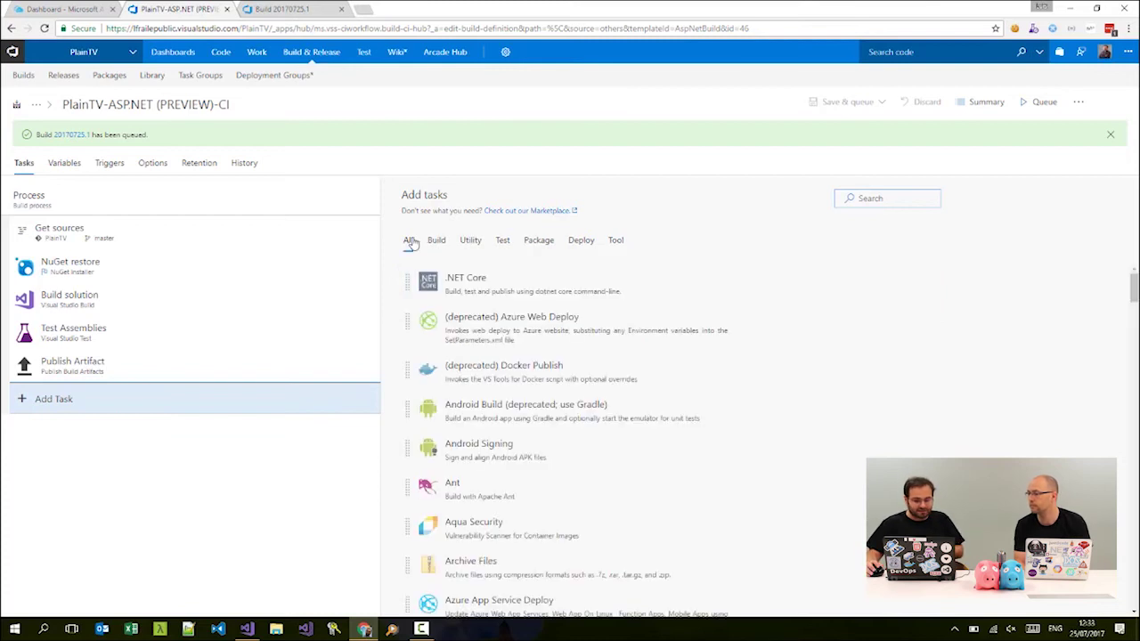
scroll(708, 424, "down", 1)
scroll(708, 424, "down", 6)
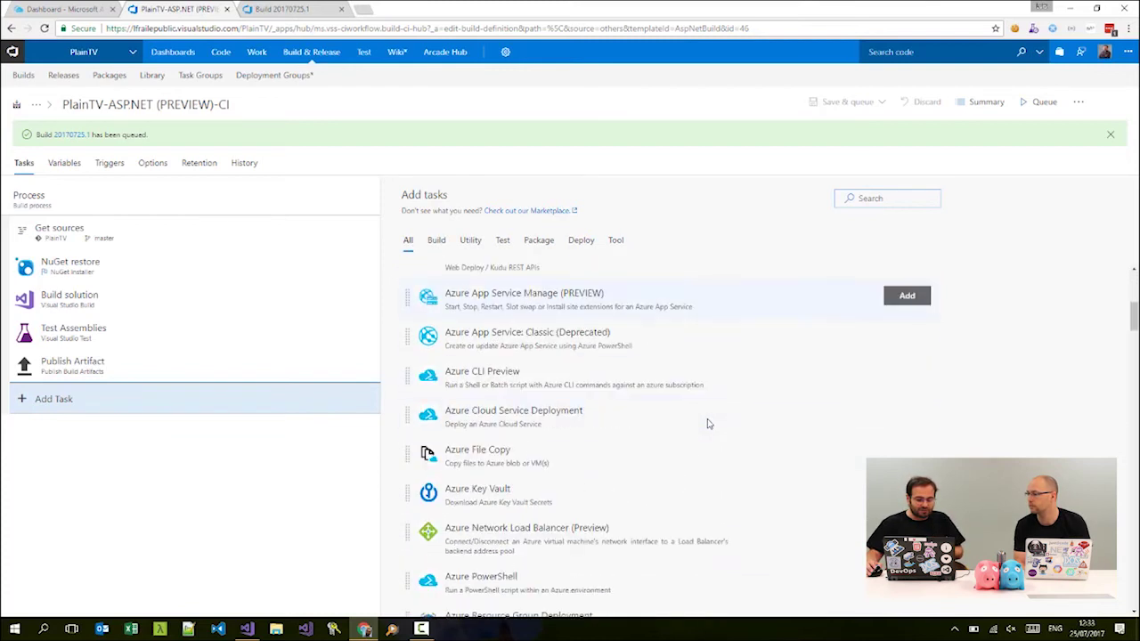
scroll(701, 424, "down", 2)
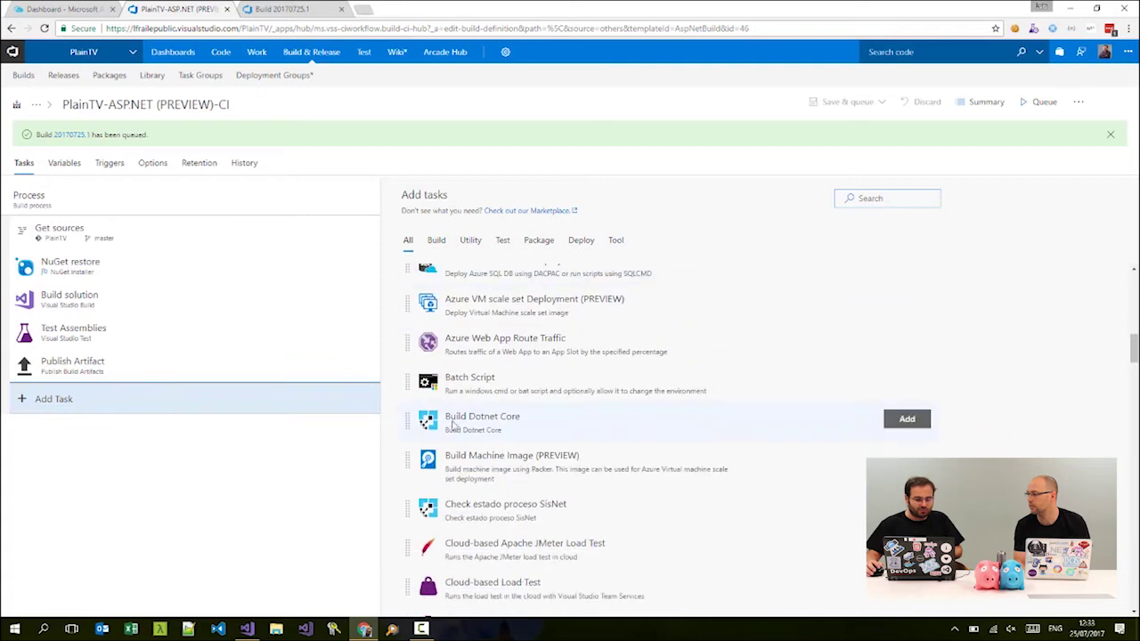
scroll(646, 340, "up", 3)
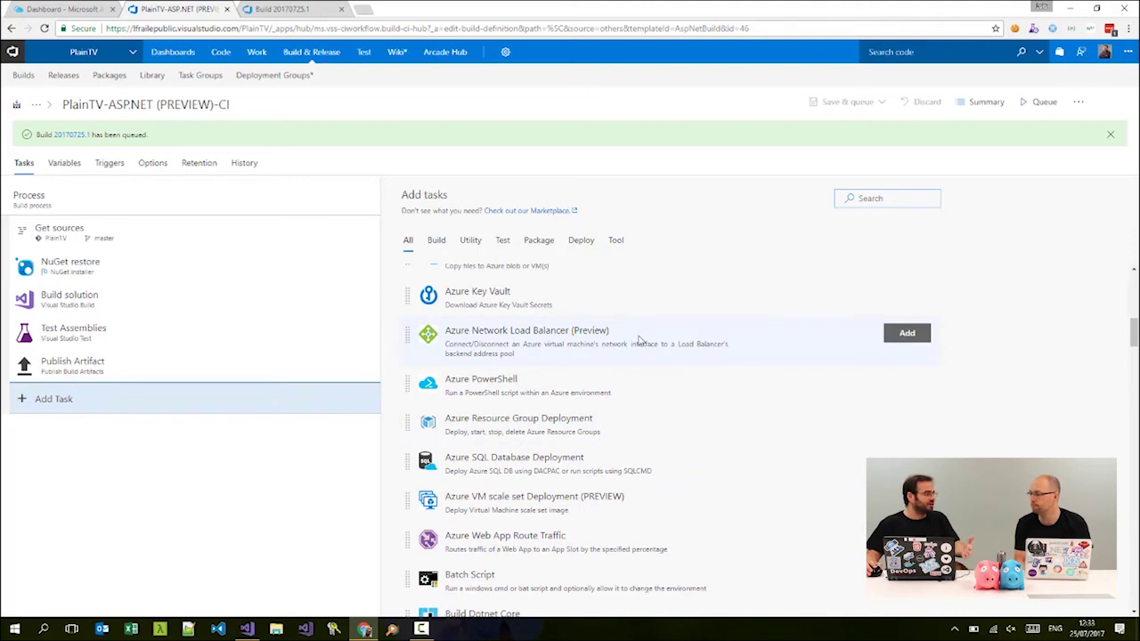
- Open the summary of build 20170725.1 and explore the files inside its published drop artifact
left_click(311, 8)
left_click(80, 109)
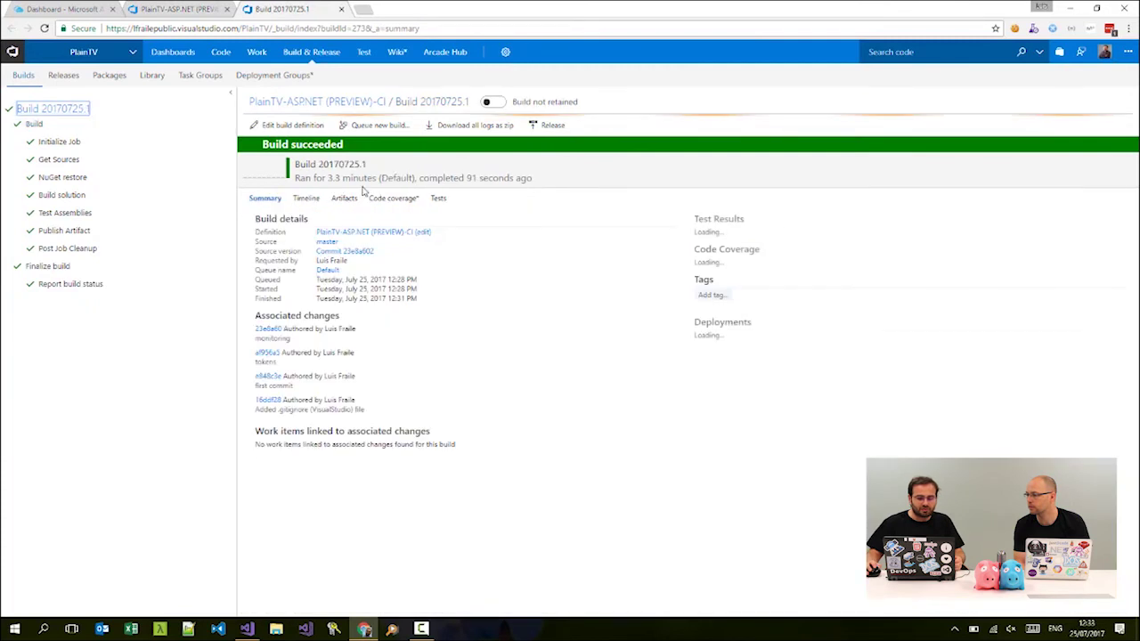
left_click(333, 198)
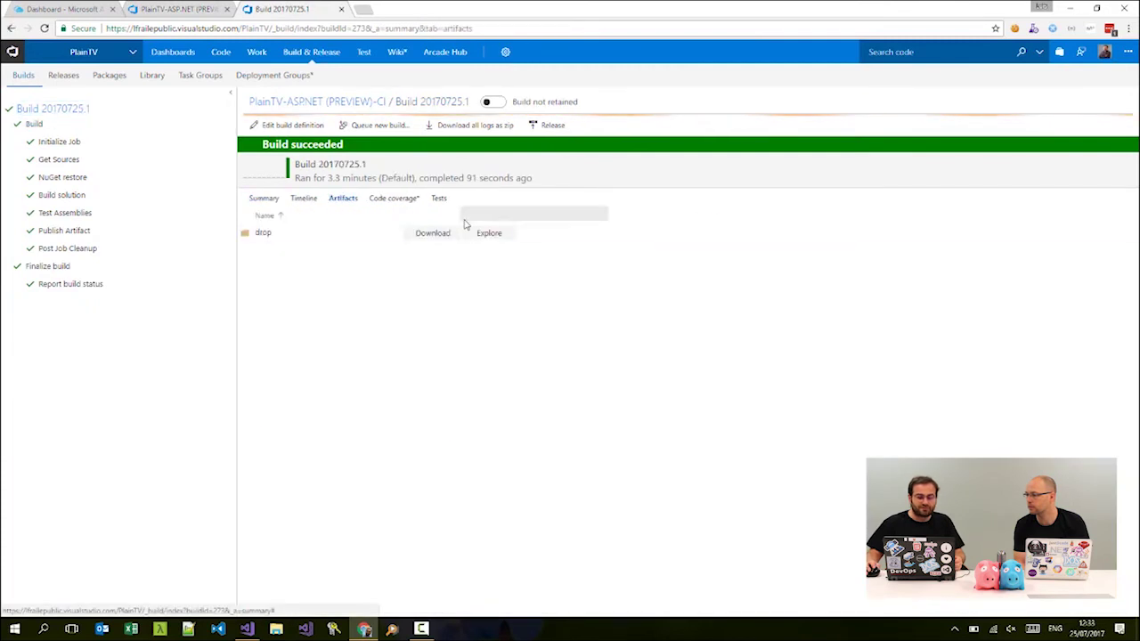
left_click(489, 233)
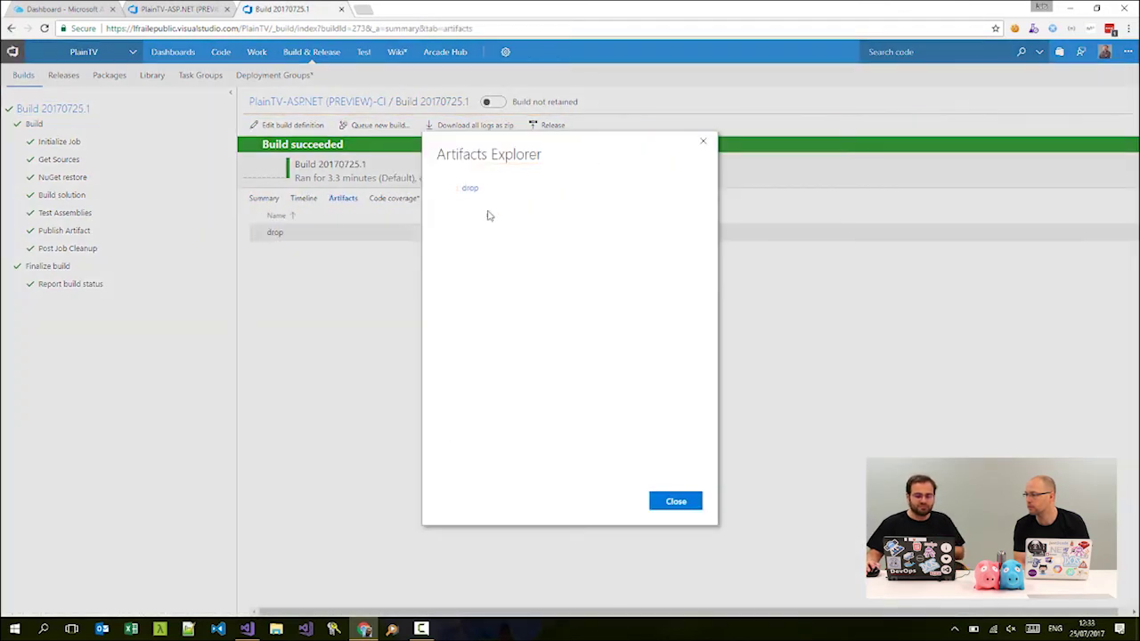
left_click(445, 189)
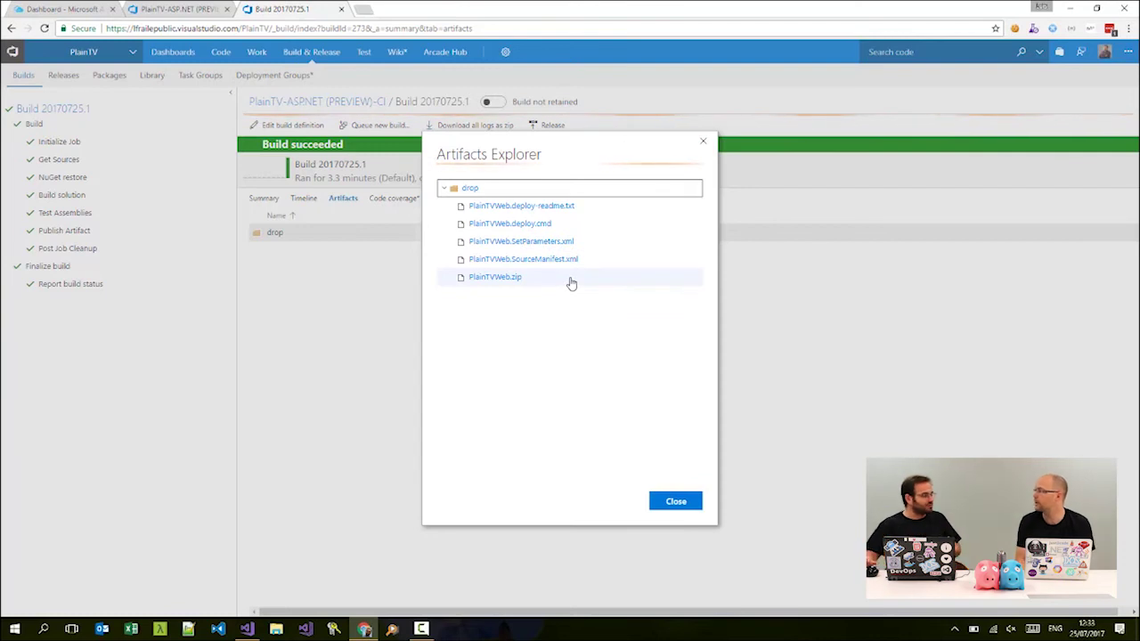
left_click(671, 506)
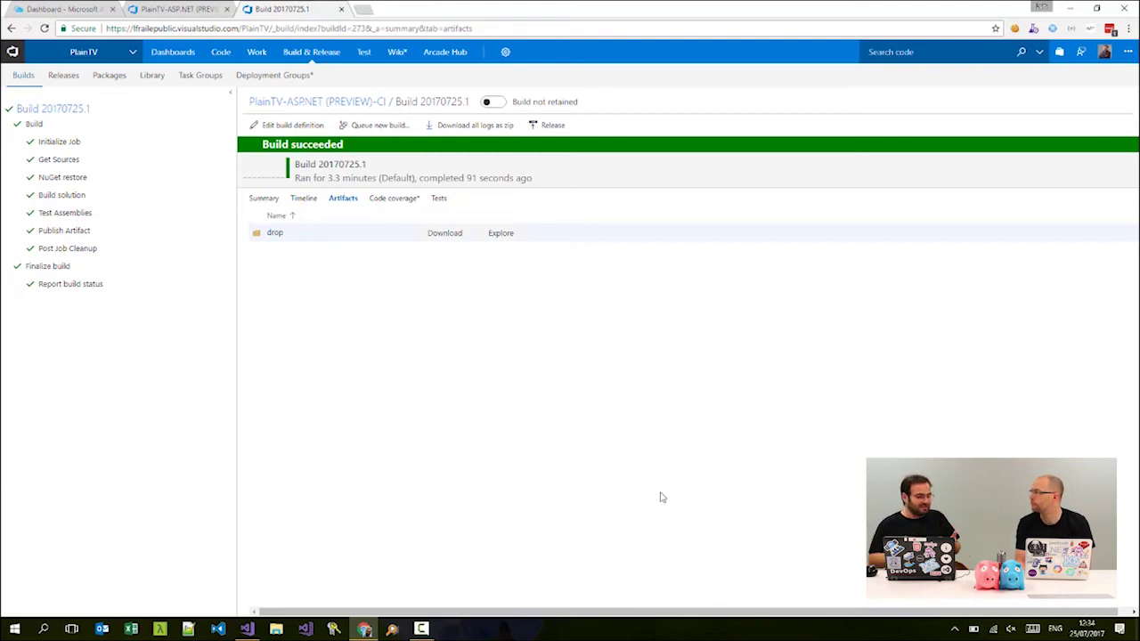
- Open the PlainTV Deploy release definition in the pipeline editor
left_click(60, 79)
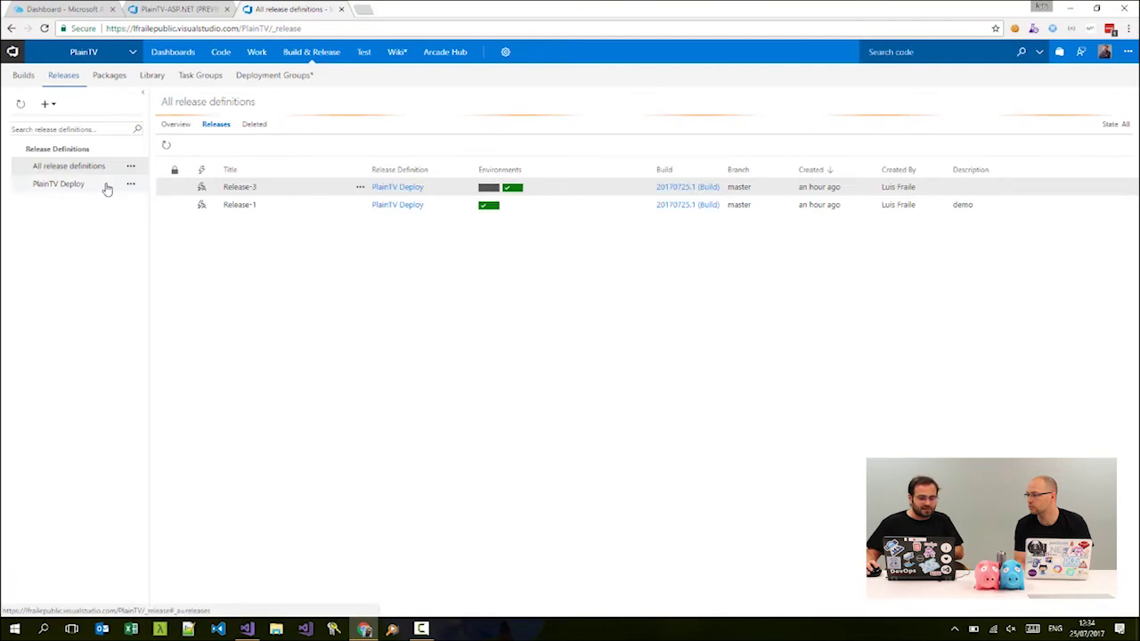
left_click(112, 186)
left_click(246, 101)
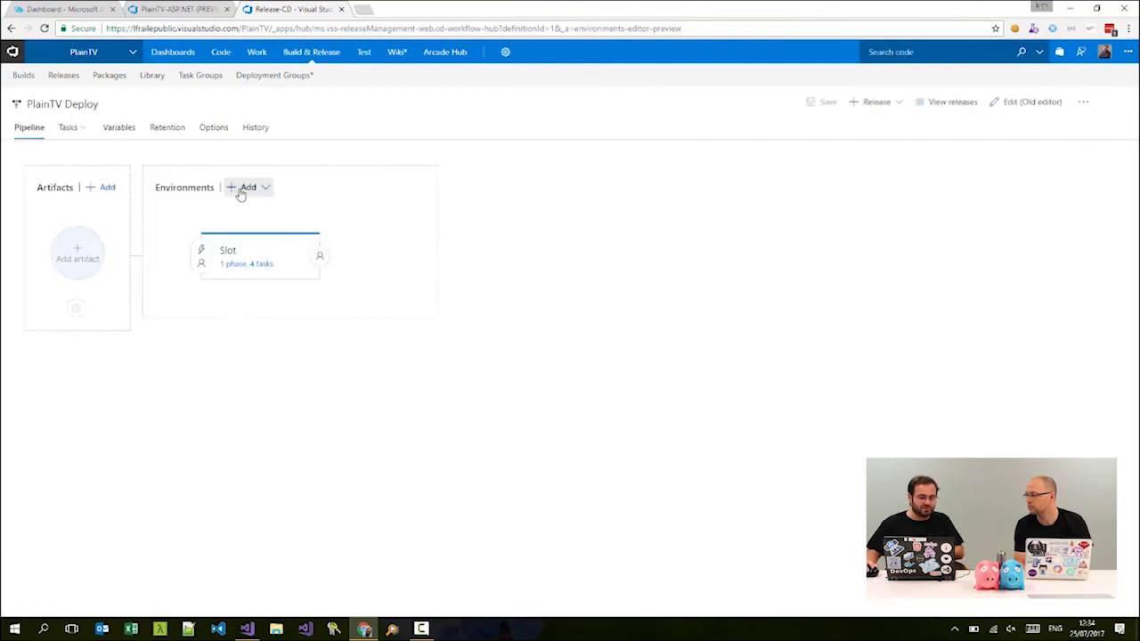
- Add the PlainTV-ASP.NET (PREVIEW)-CI build definition as the release's artifact source, with Latest as the default version
left_click(100, 188)
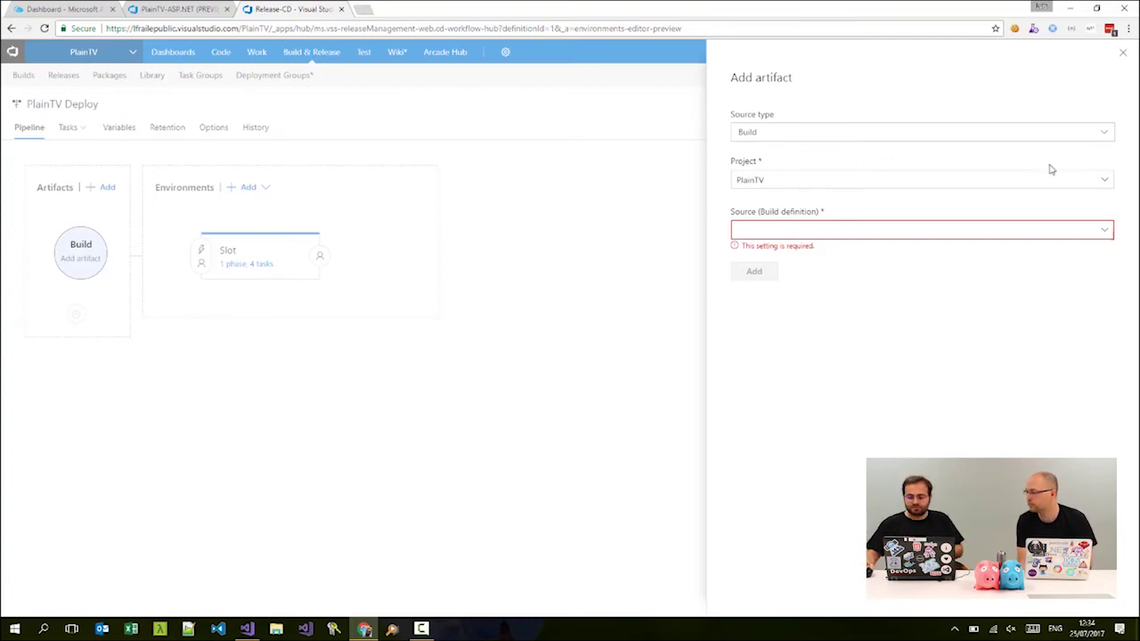
left_click(1106, 230)
left_click(851, 250)
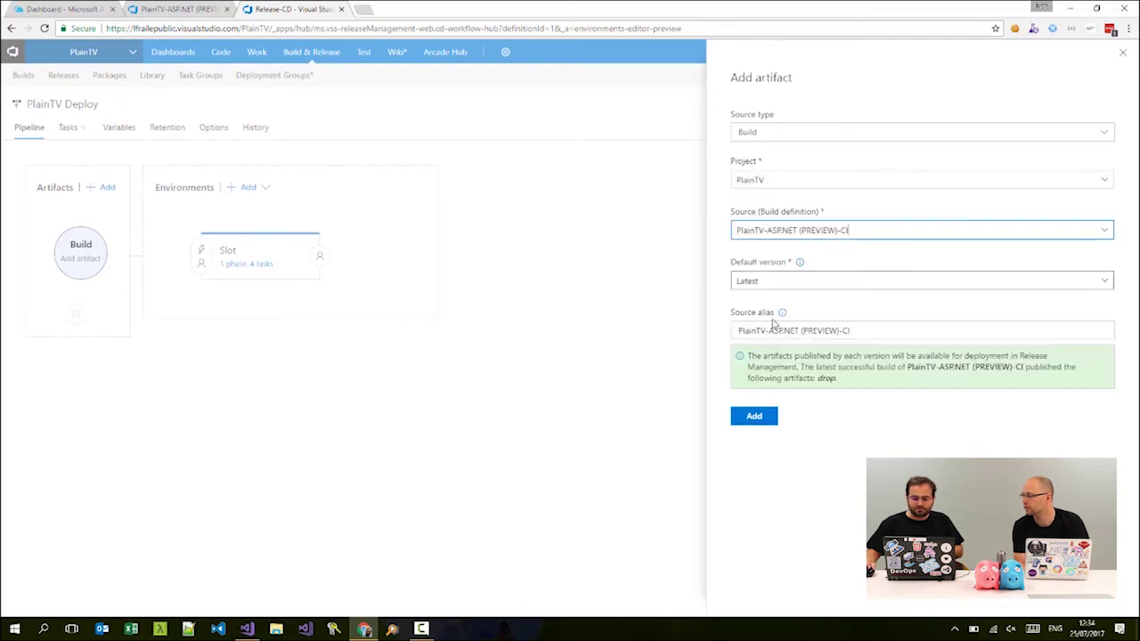
left_click(762, 417)
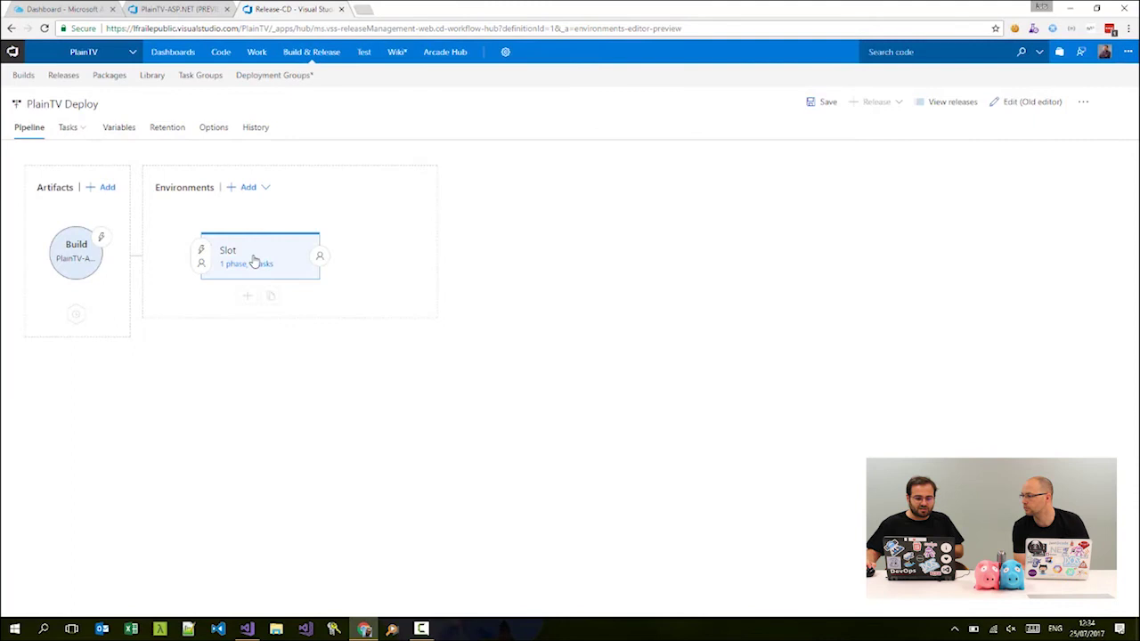
- Add a new environment from the Azure App Service template with slot deployment and set its deployment trigger to Manual only
left_click(251, 189)
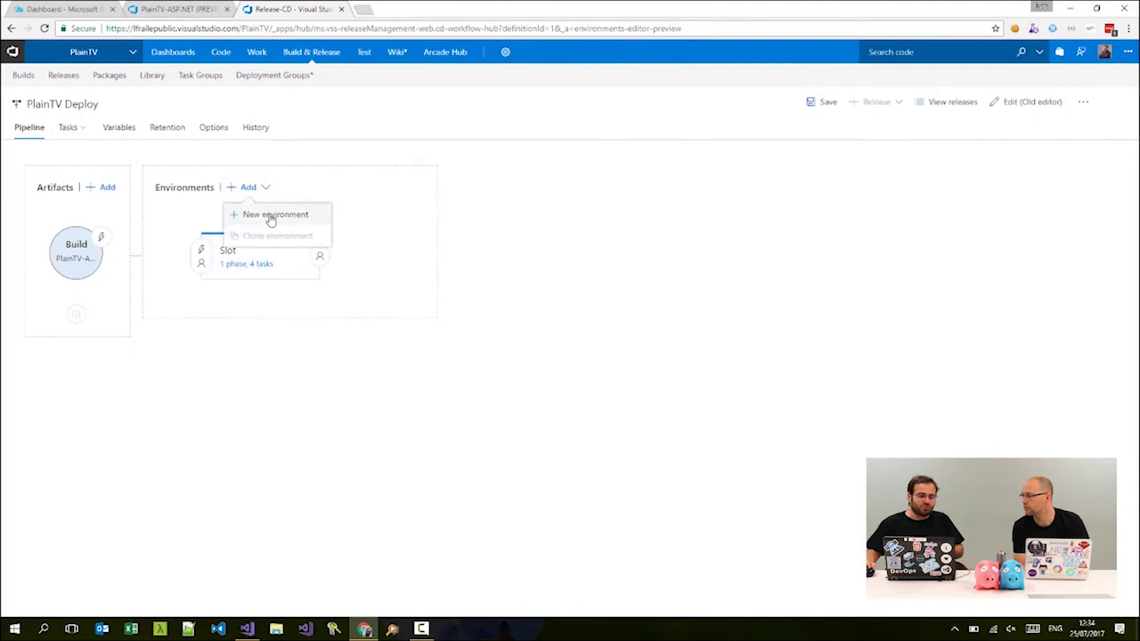
left_click(269, 215)
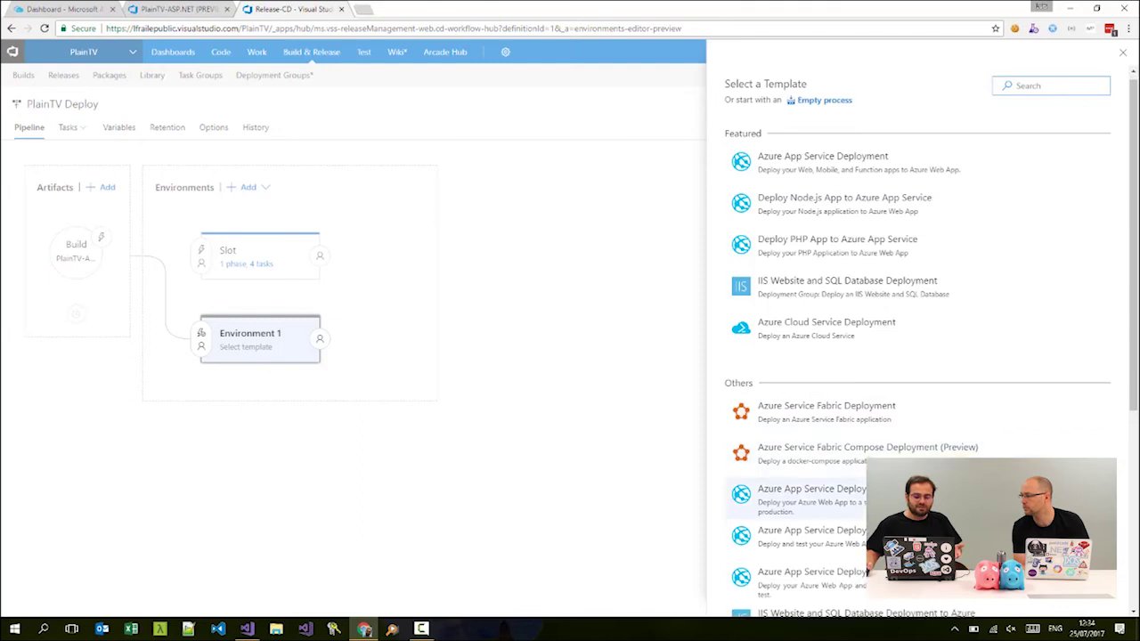
scroll(884, 259, "down", 3)
scroll(885, 259, "up", 3)
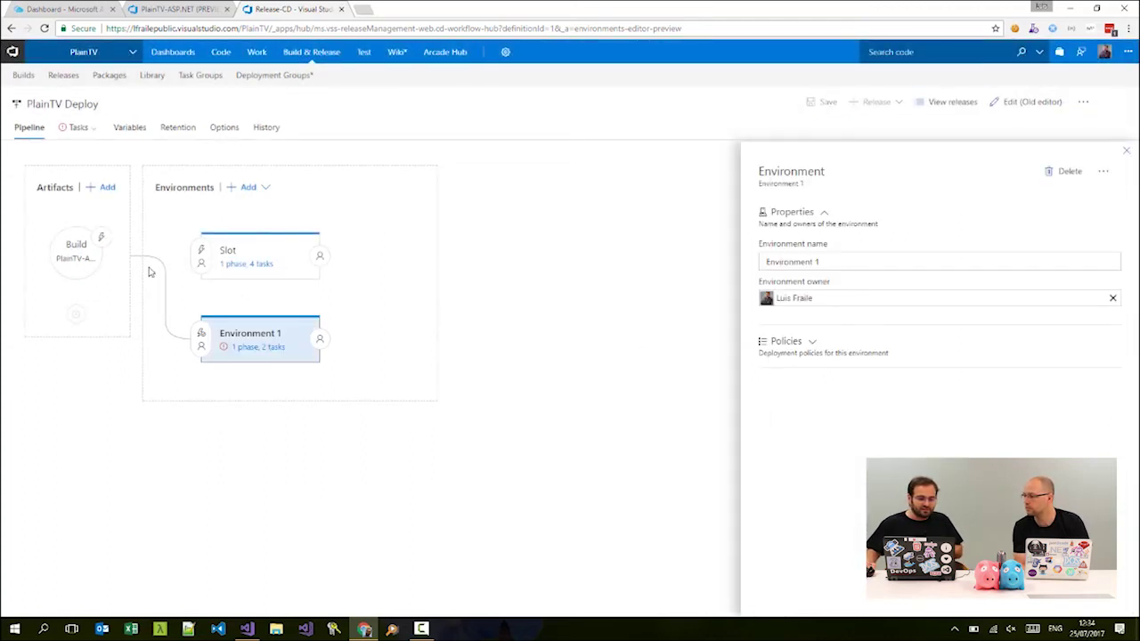
left_click(201, 334)
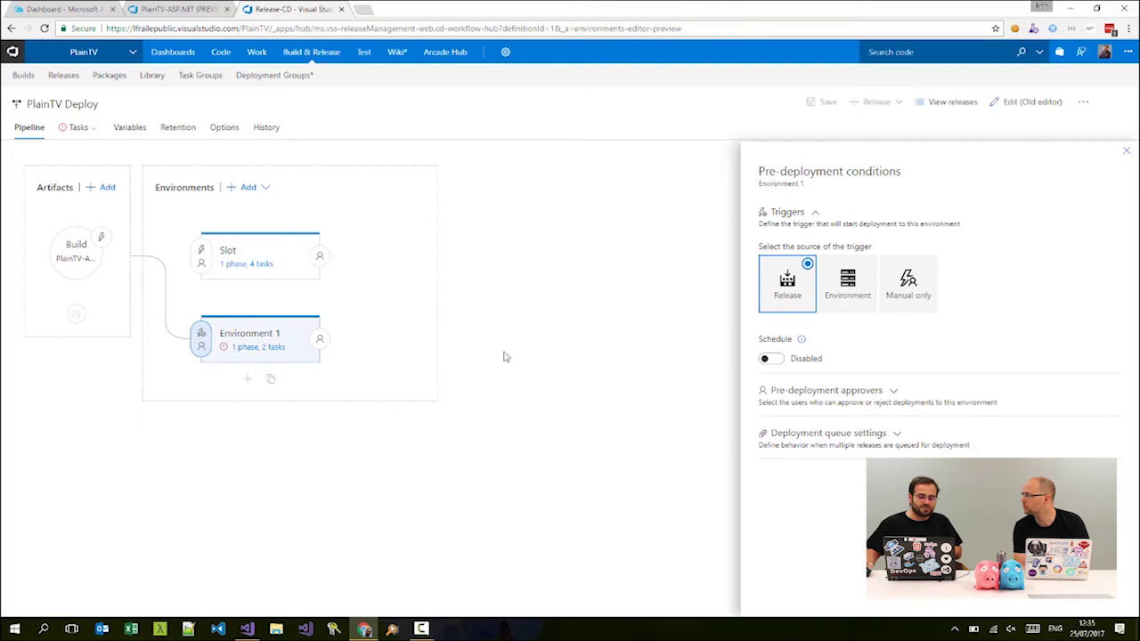
left_click(915, 279)
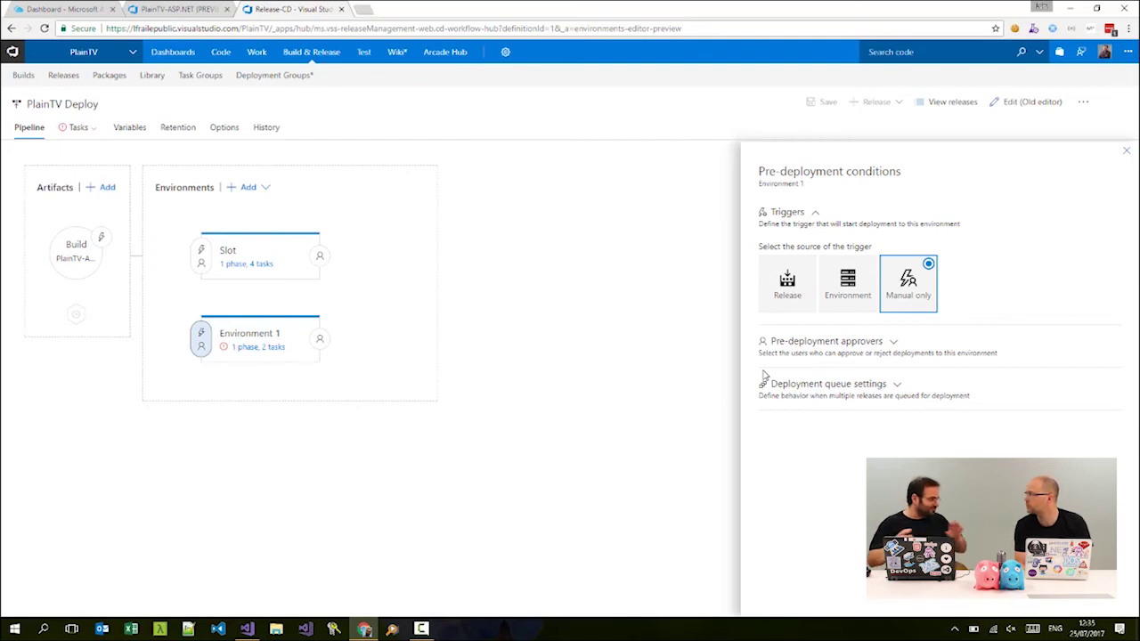
- Remove the Manage Azure App Service - Slot Swap task from Environment 1
left_click(256, 356)
left_click(175, 275)
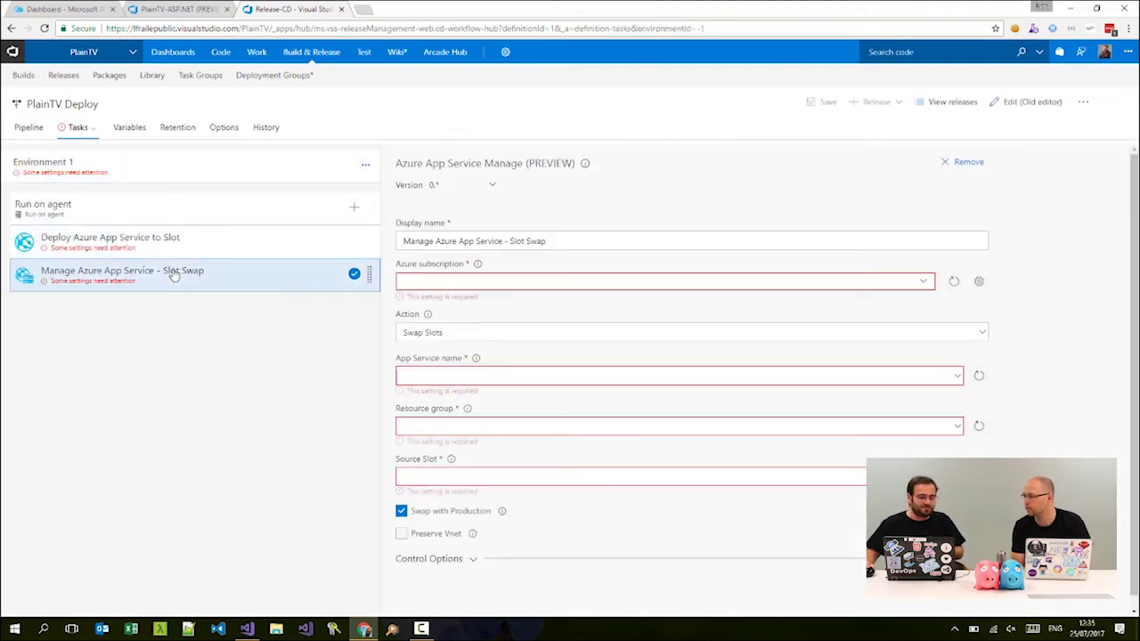
right_click(184, 275)
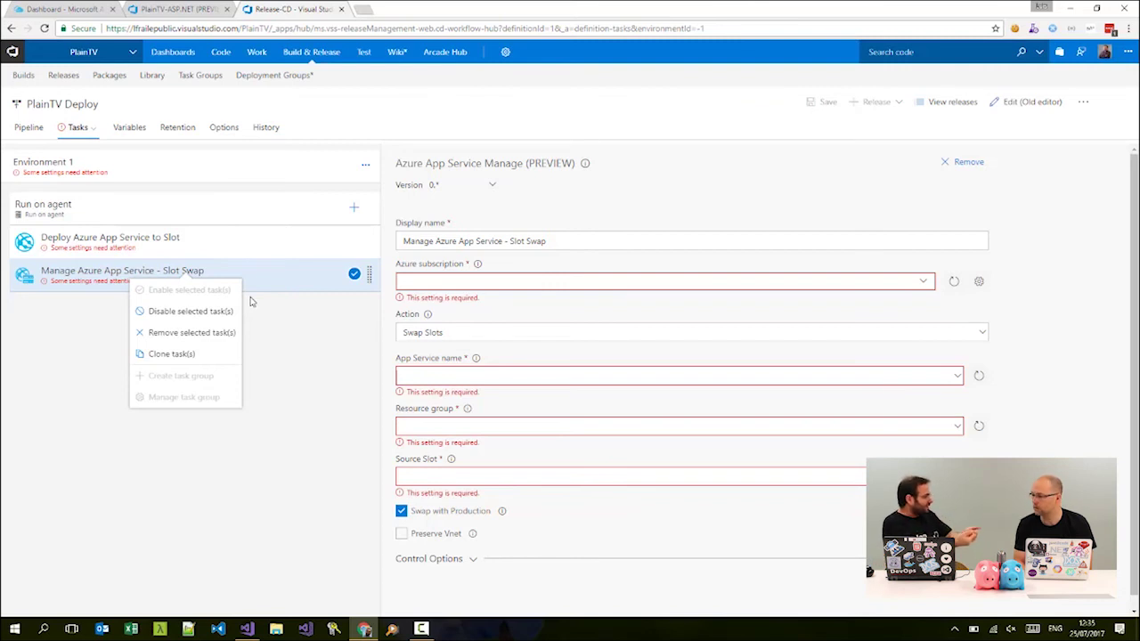
left_click(191, 332)
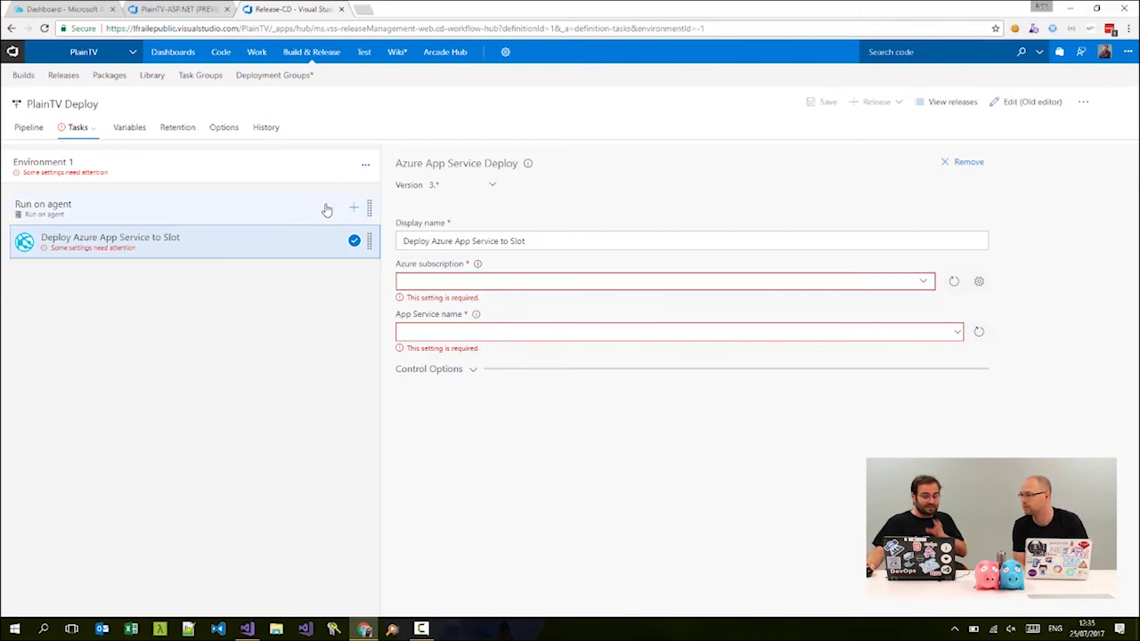
- Search the tasks that can be added to the agent phase for "test" and examine the Cloud-based Load Test entry
left_click(356, 207)
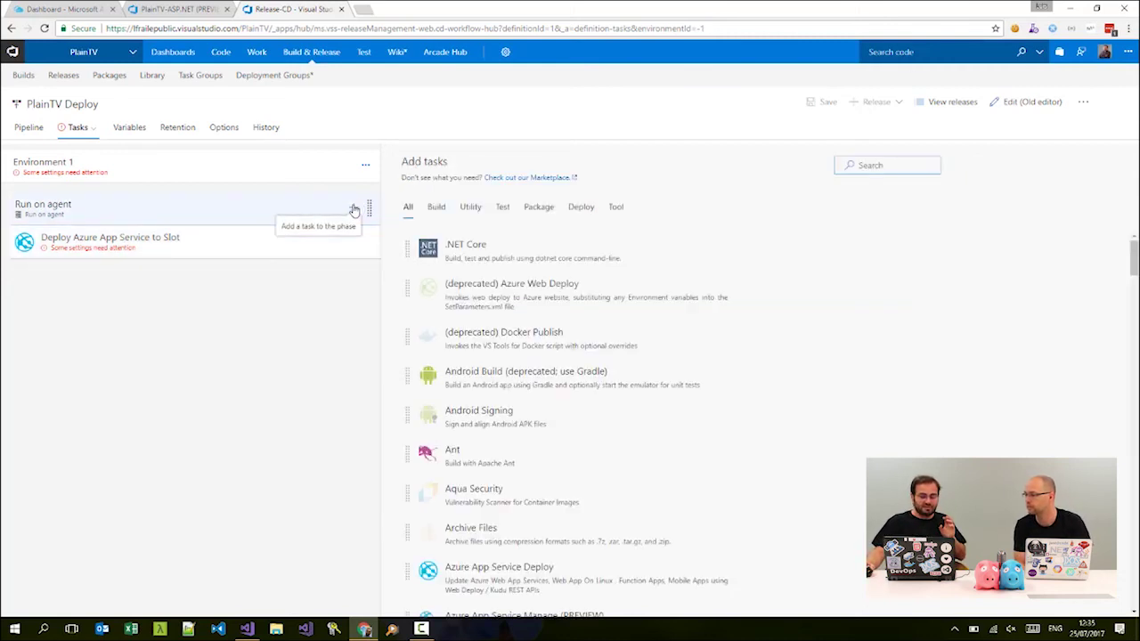
scroll(702, 460, "down", 2)
scroll(701, 460, "down", 1)
left_click(862, 166)
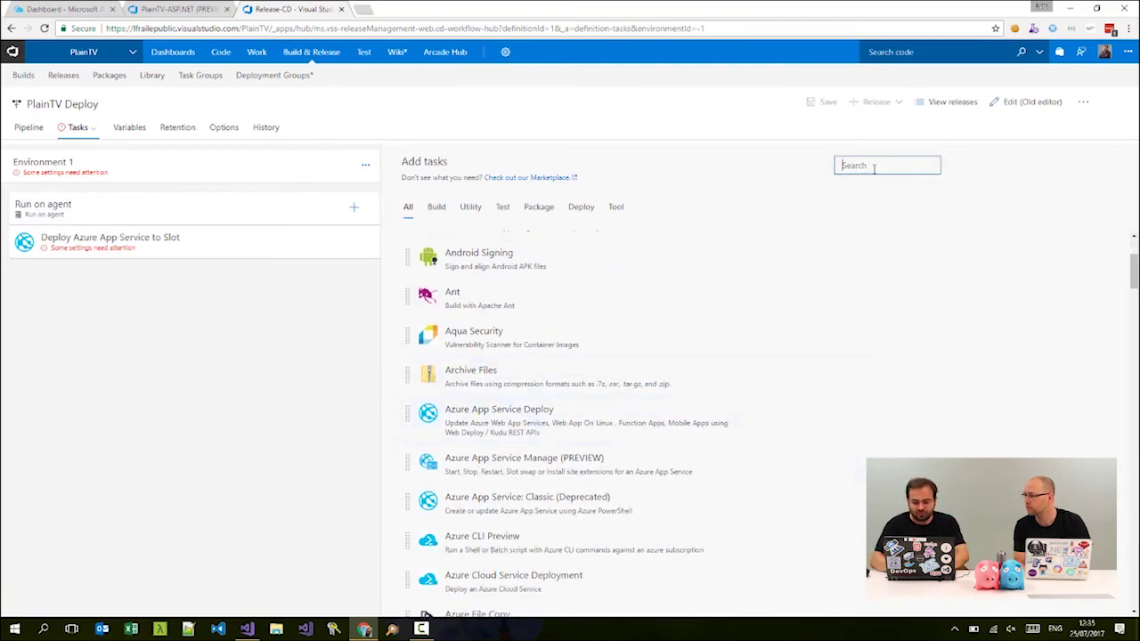
type("test")
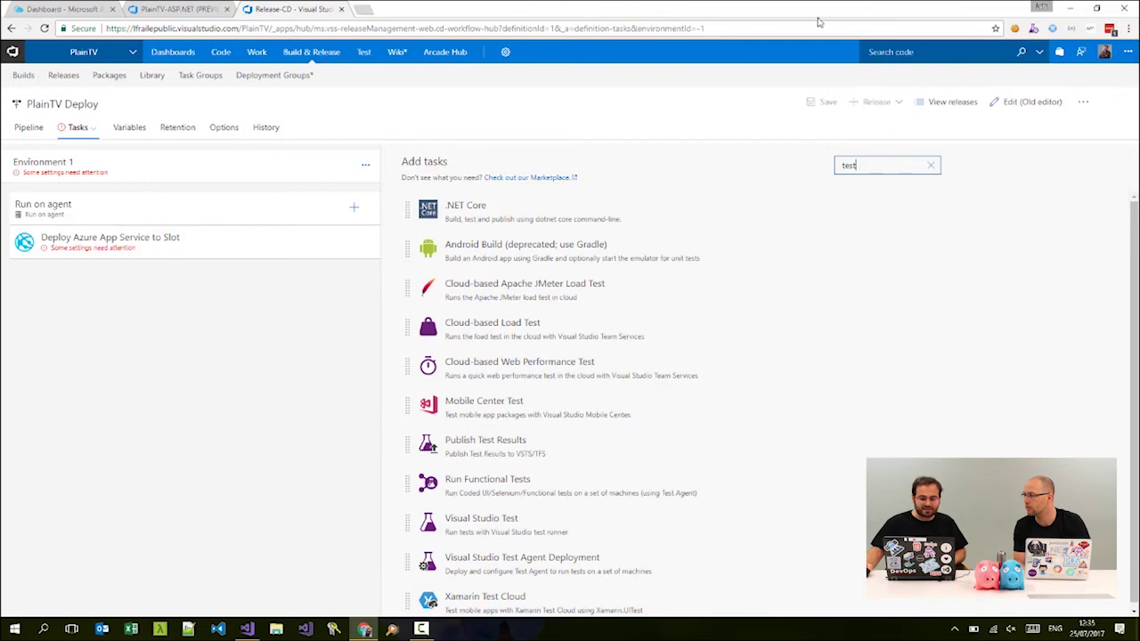
left_click(563, 326)
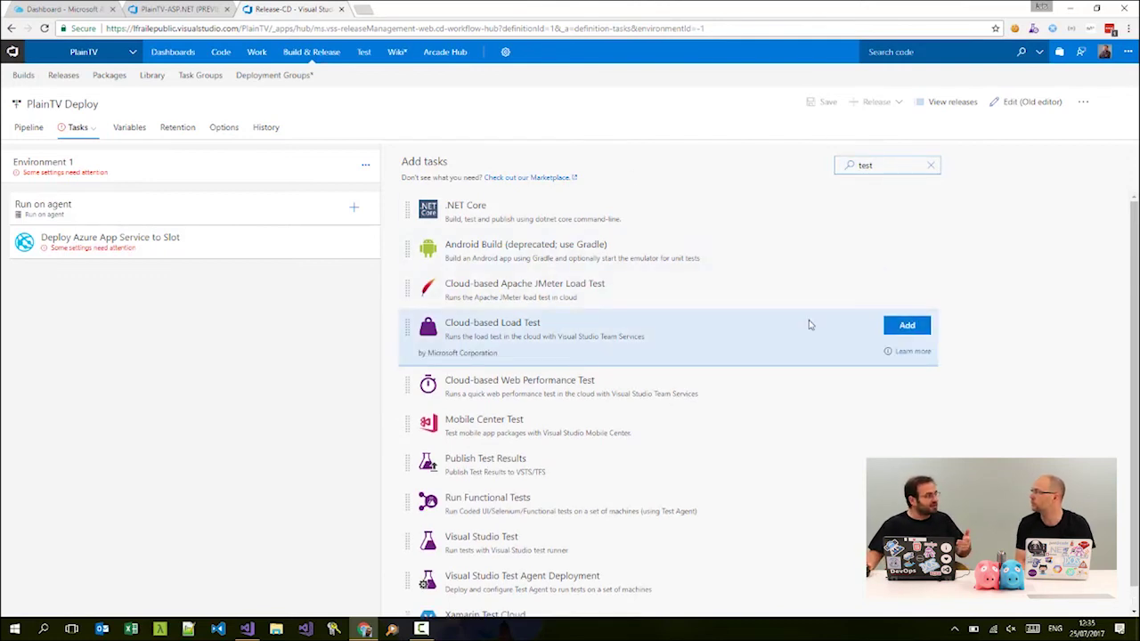
- Configure the Deploy Azure App Service to Slot task with the available Azure service connection and the plaintvdemo app service, and disable Deploy to slot
left_click(119, 246)
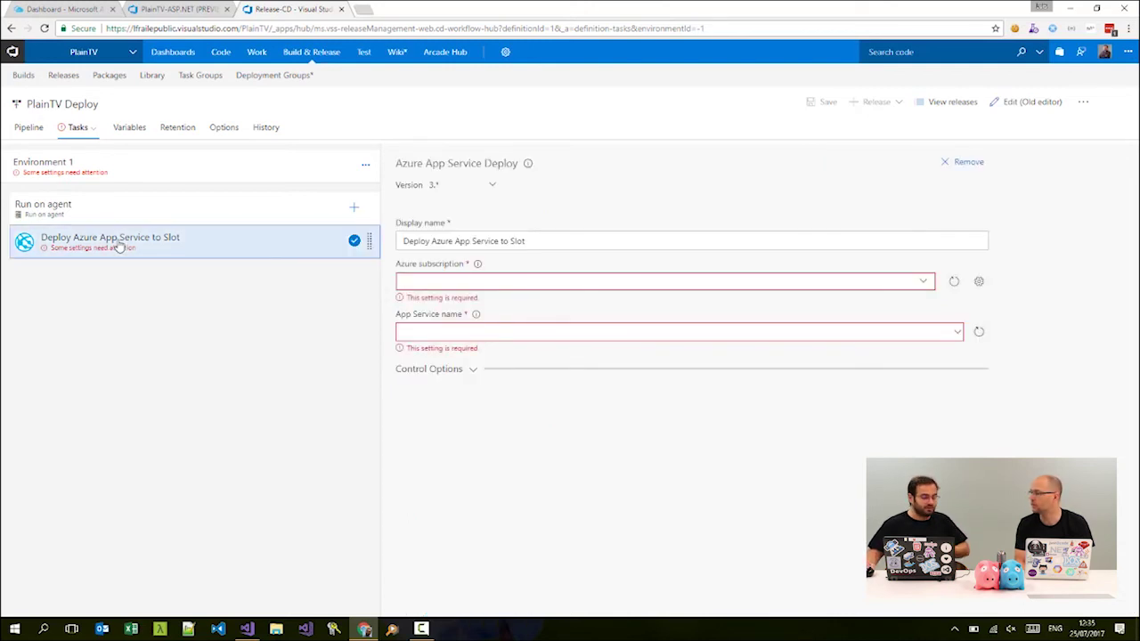
left_click(925, 281)
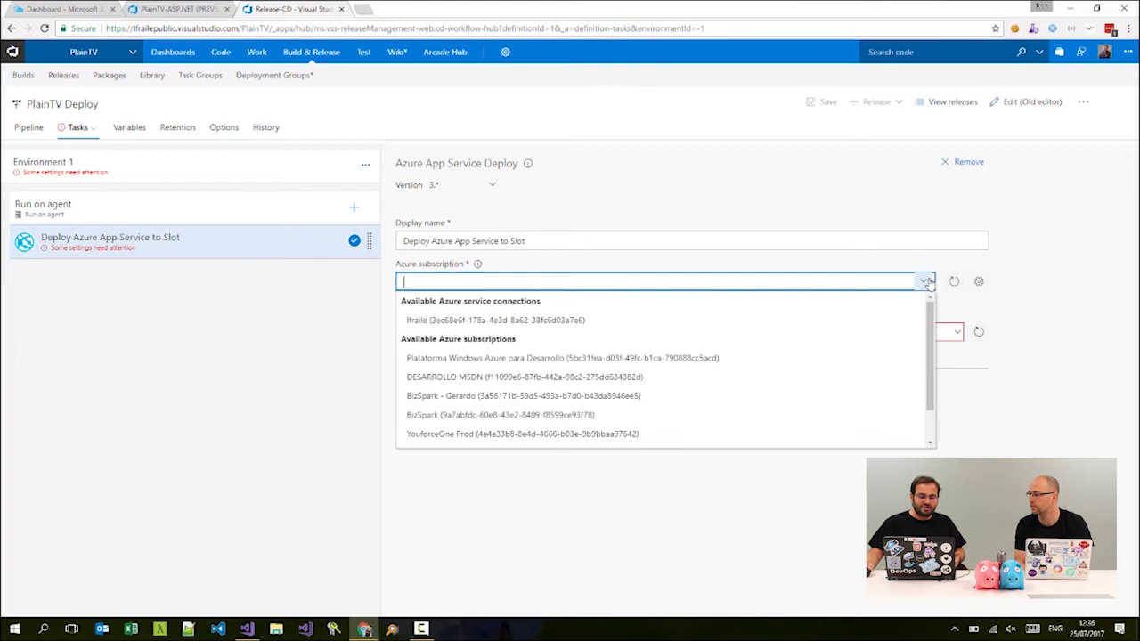
left_click(647, 321)
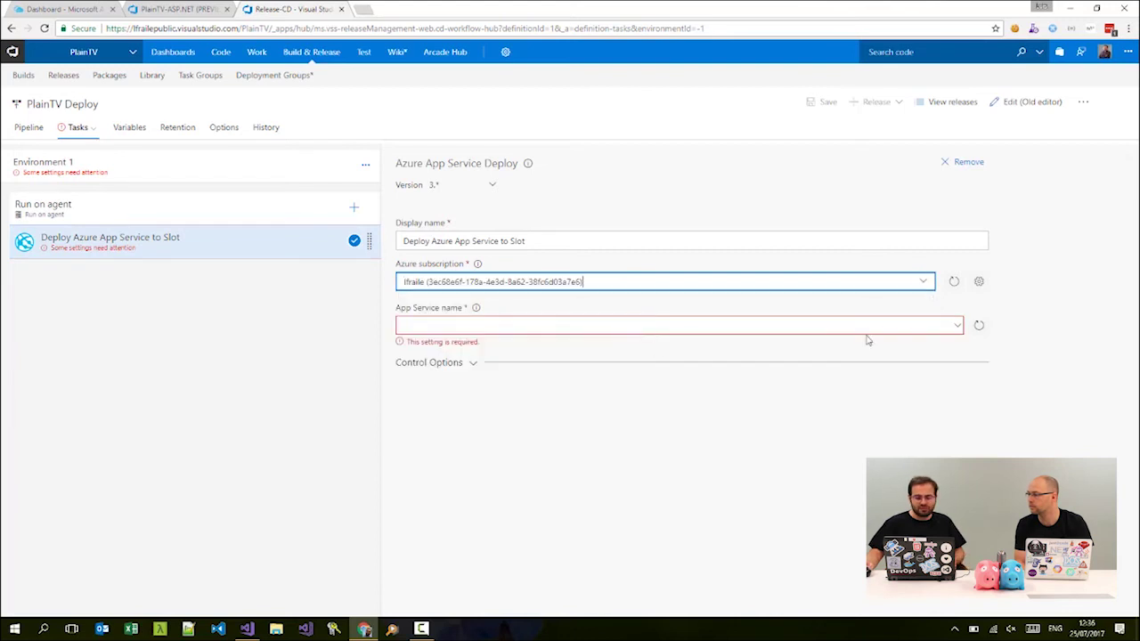
left_click(957, 328)
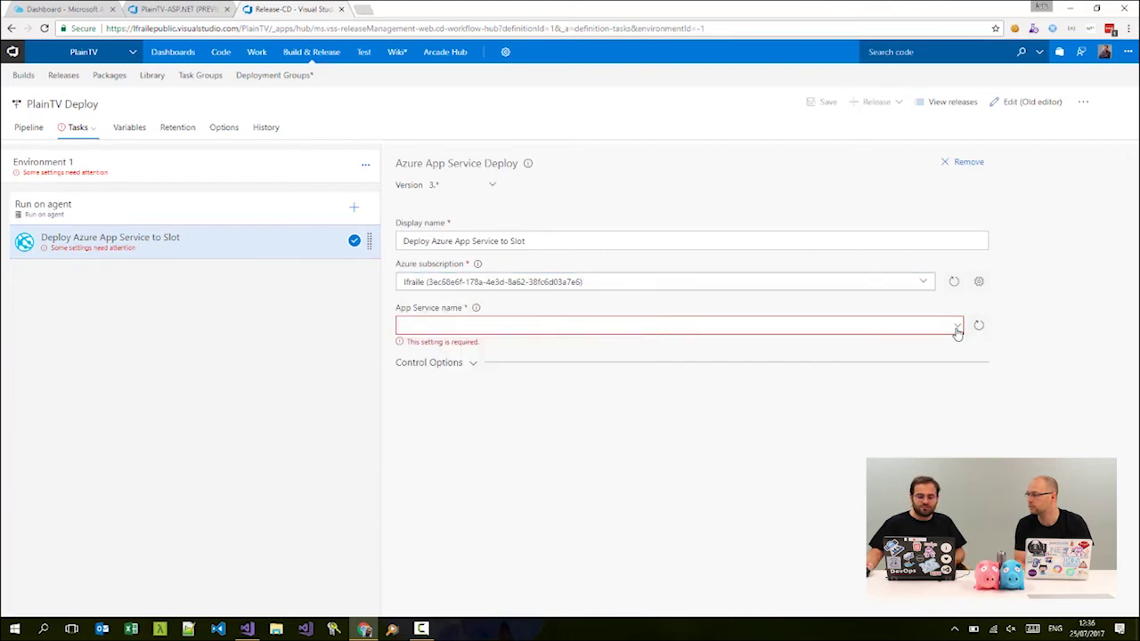
left_click(958, 330)
scroll(505, 378, "down", 3)
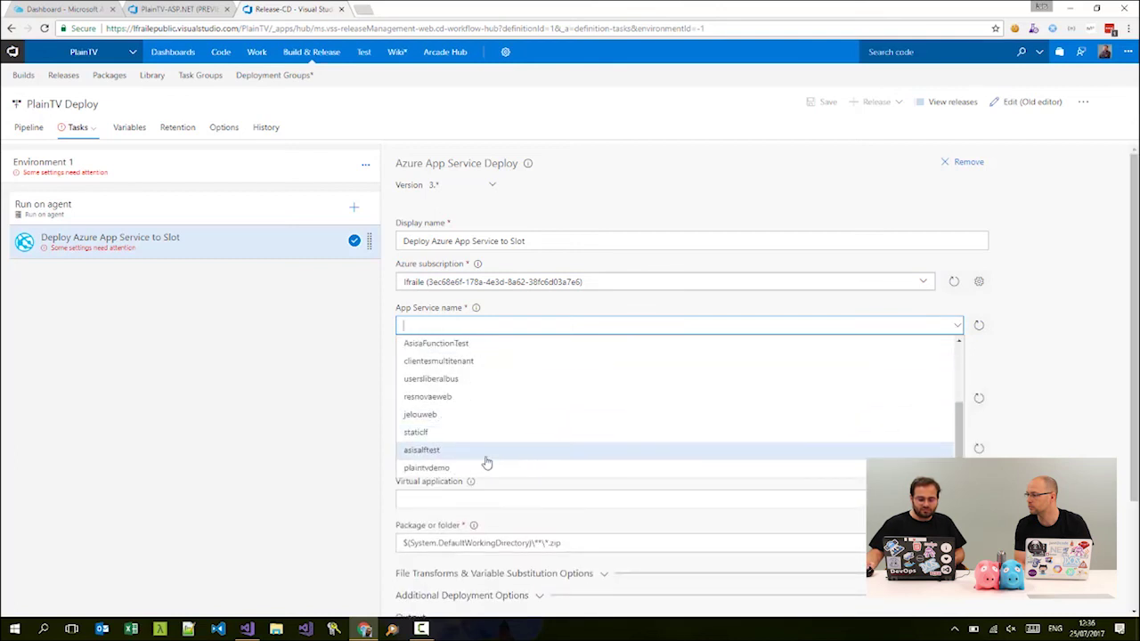
left_click(478, 468)
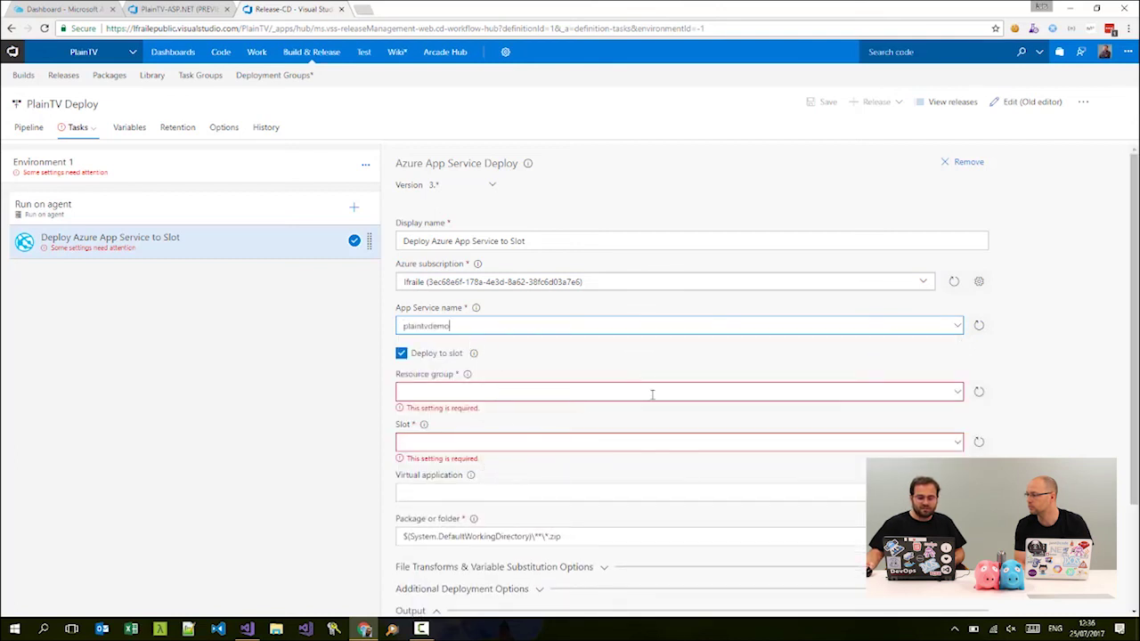
left_click(401, 353)
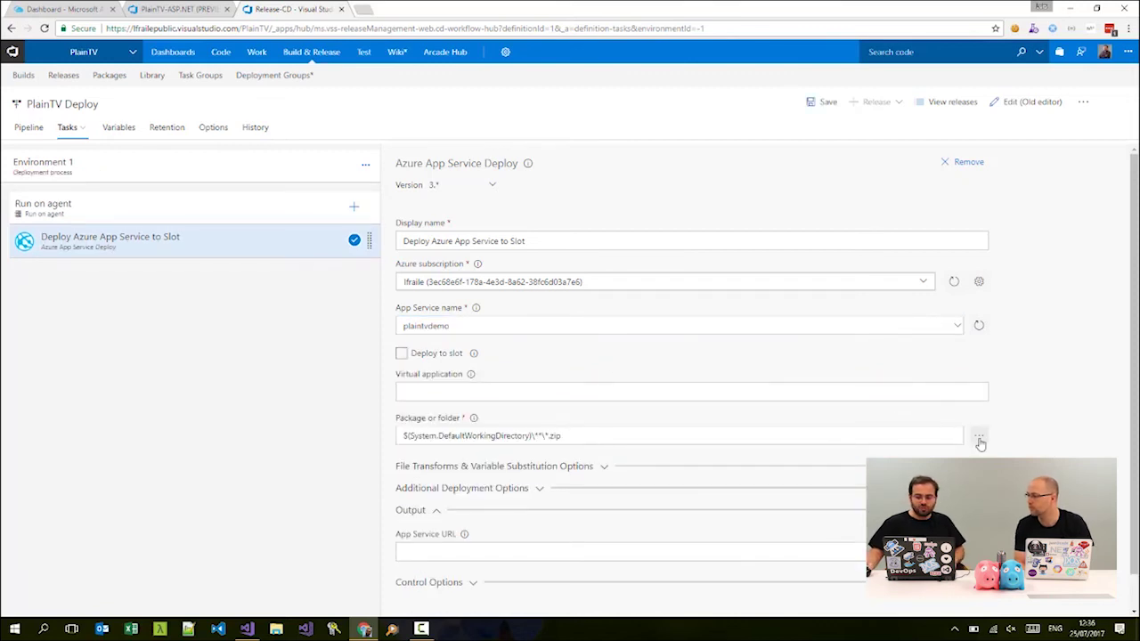
- Set the deployment package to PlainTVWeb.zip from the linked build artifact's drop folder and save the release definition
left_click(939, 441)
left_click_drag(561, 436, 527, 436)
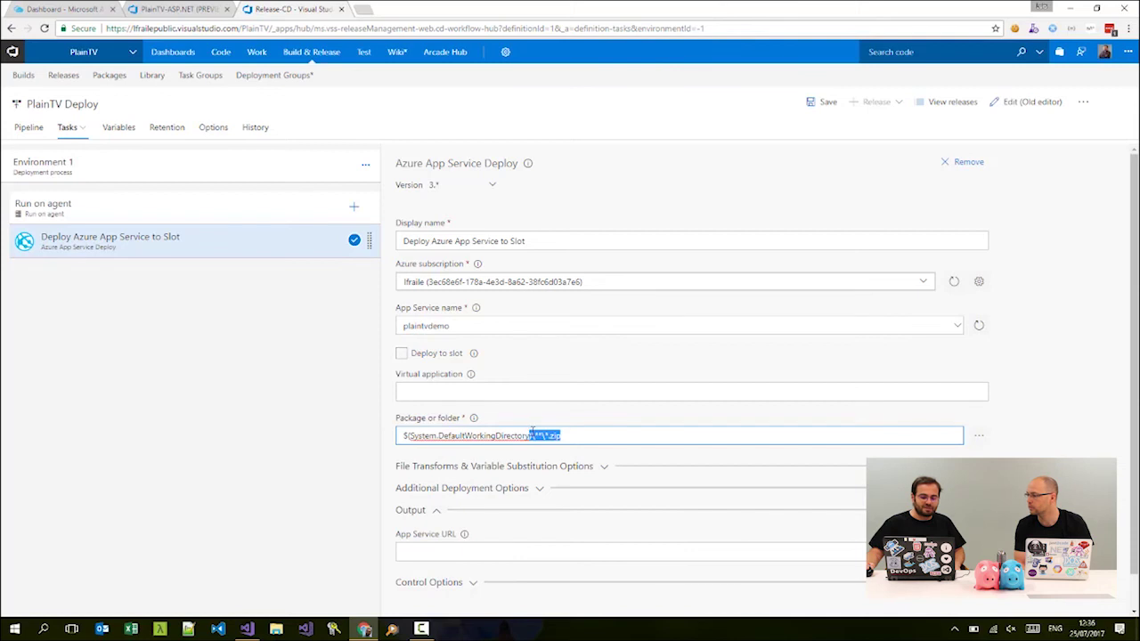
left_click(978, 440)
left_click(428, 234)
left_click(437, 248)
left_click(448, 262)
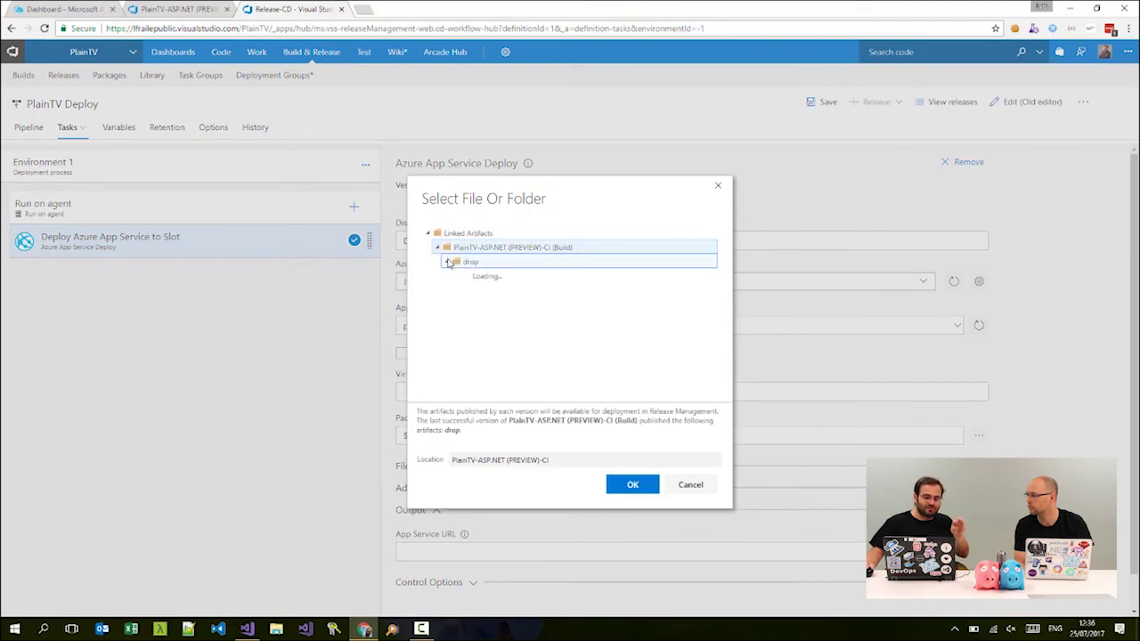
left_click(526, 335)
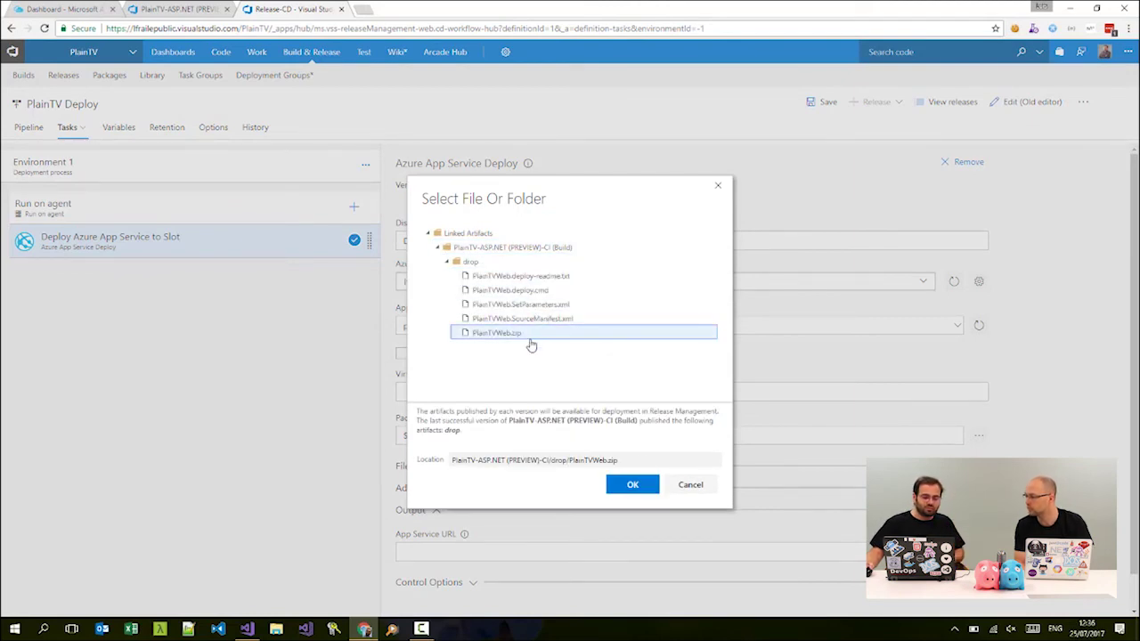
left_click(642, 484)
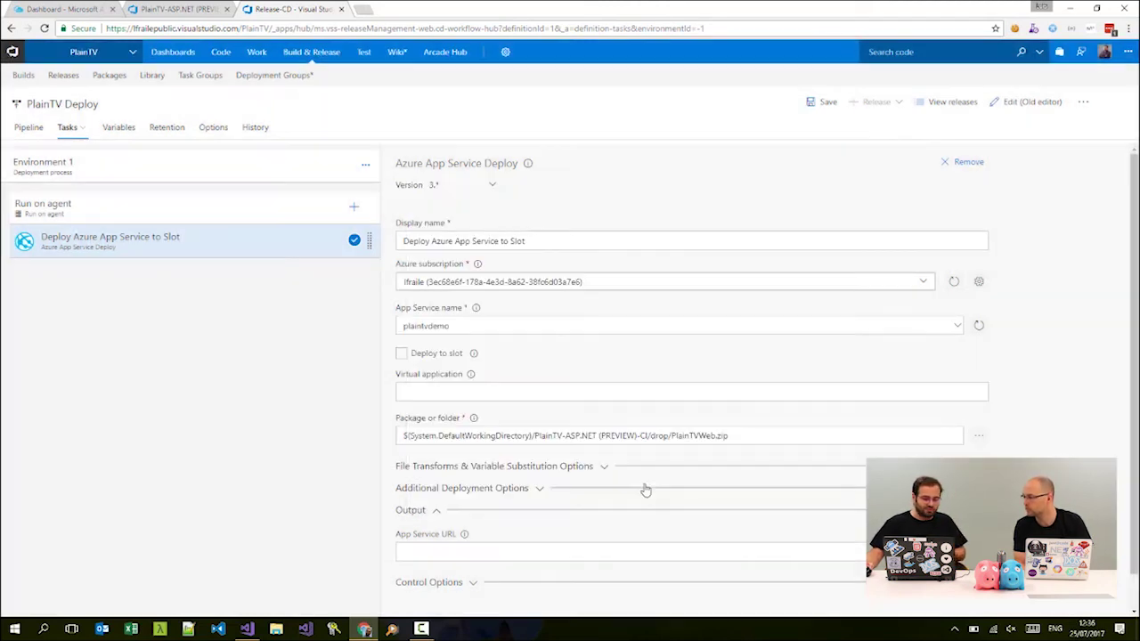
left_click(818, 105)
left_click(668, 373)
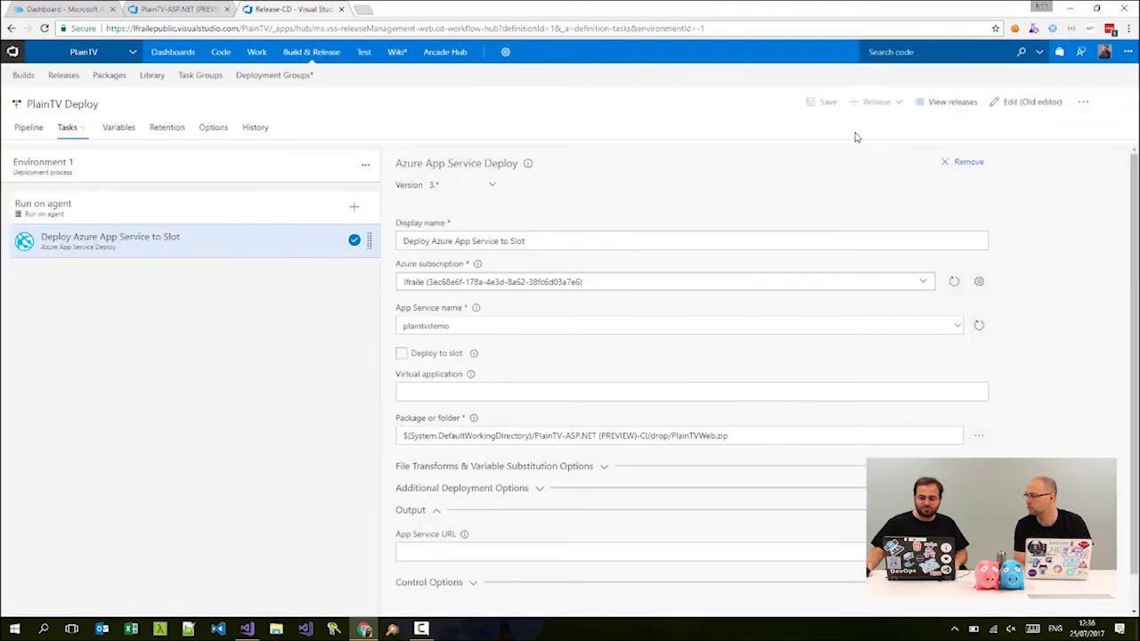
- Queue a new PlainTV Deploy release described as "demo" using build 20170725.1, and open its summary
left_click(875, 105)
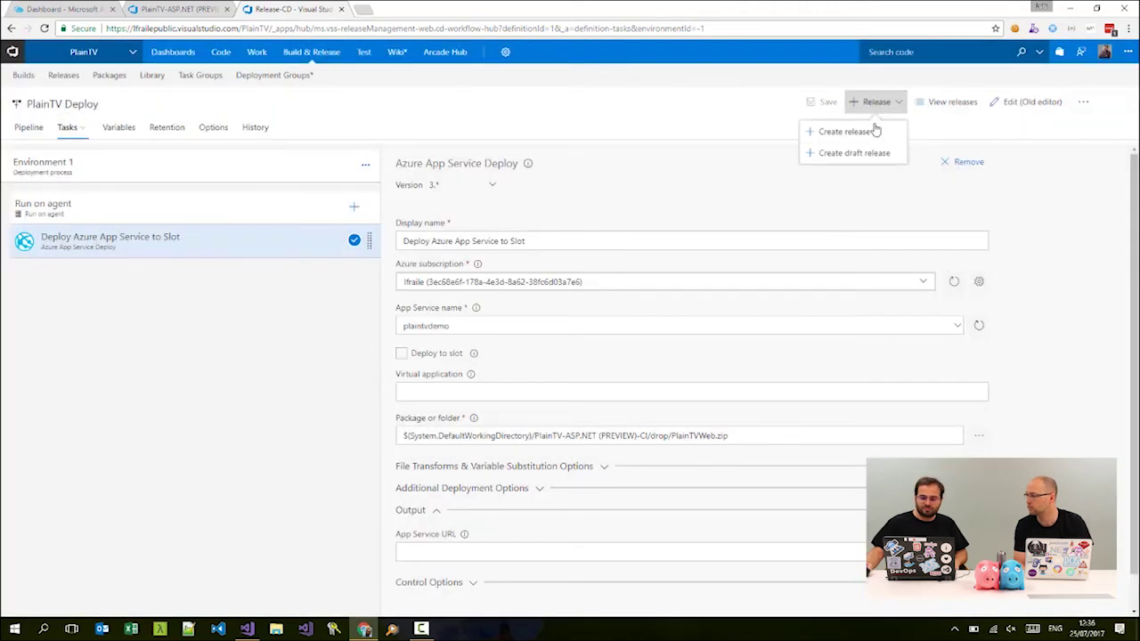
left_click(868, 129)
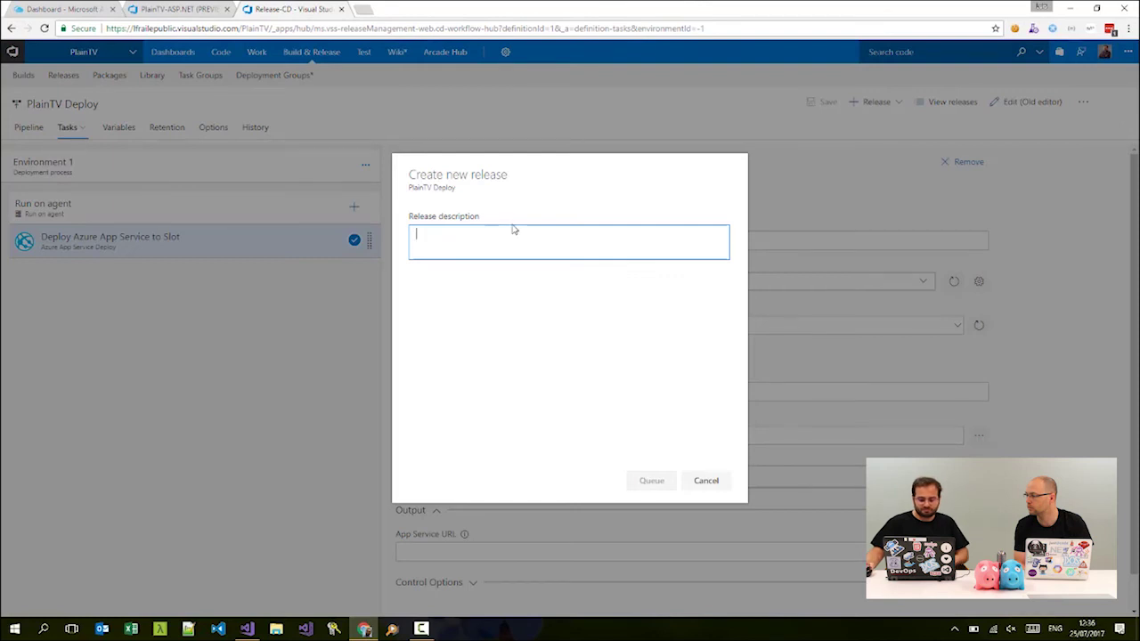
left_click(553, 357)
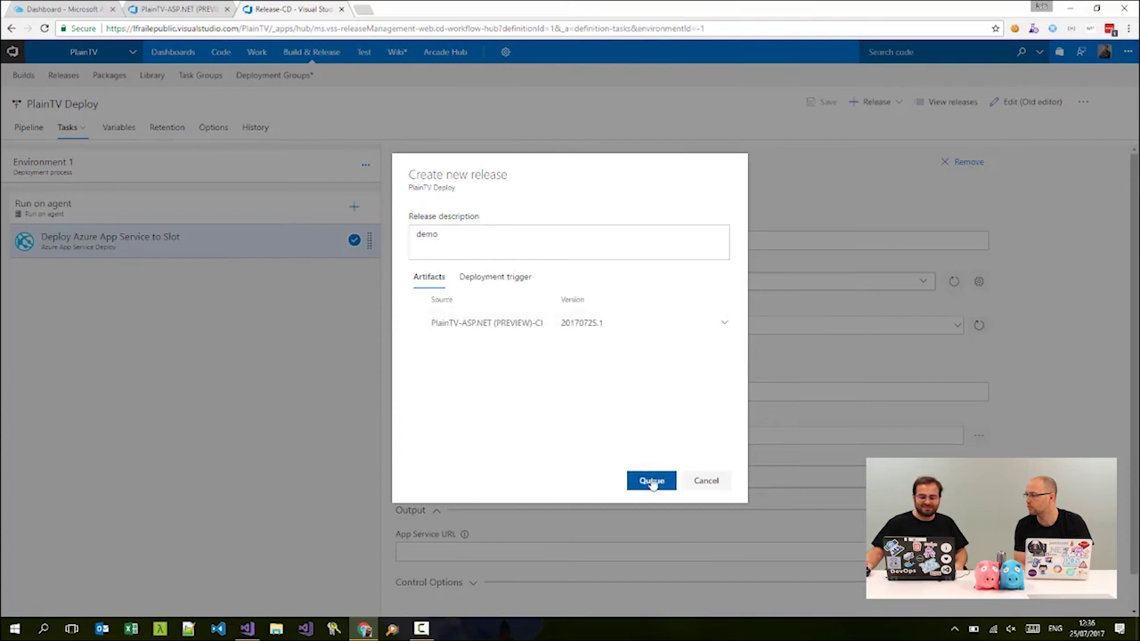
left_click(652, 481)
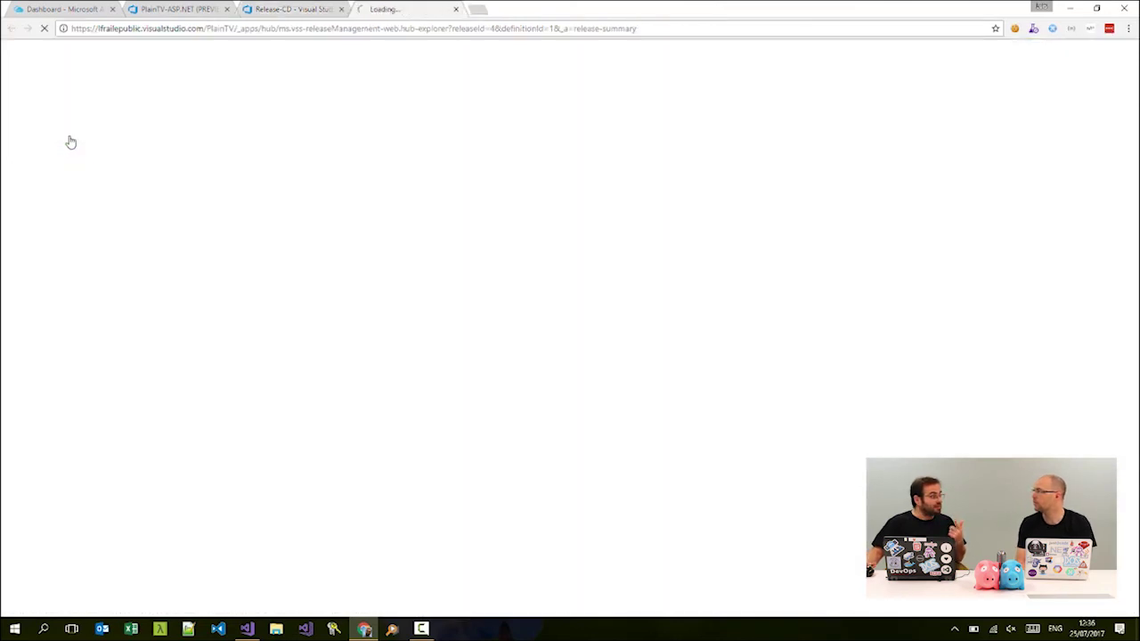
left_click(69, 138)
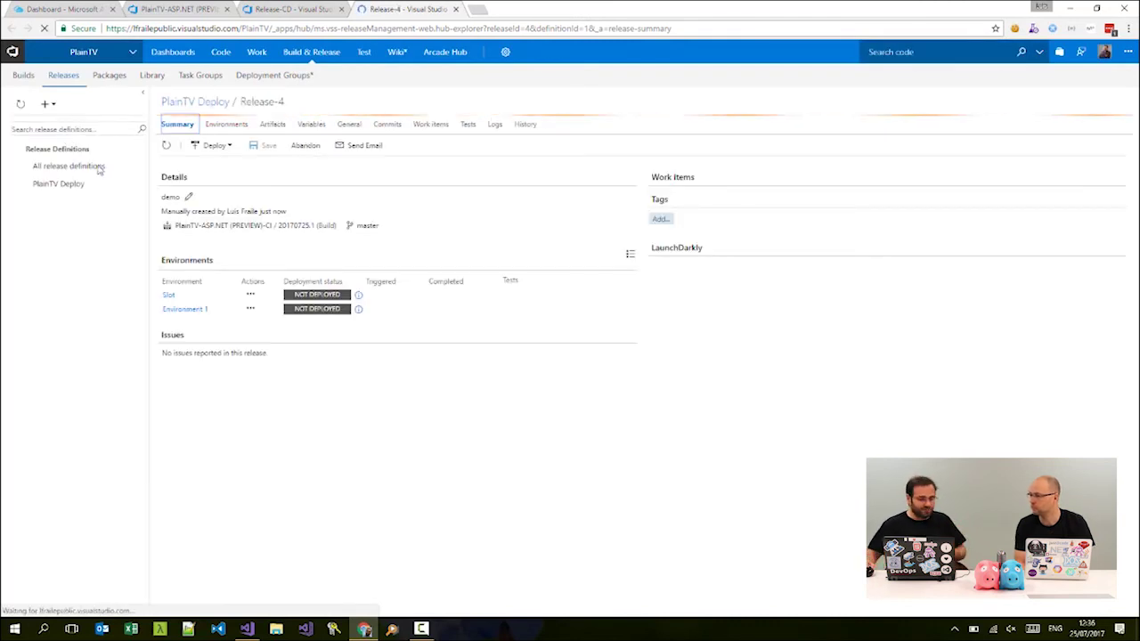
- Deploy the release to Environment 1 and open its deployment logs
left_click(251, 308)
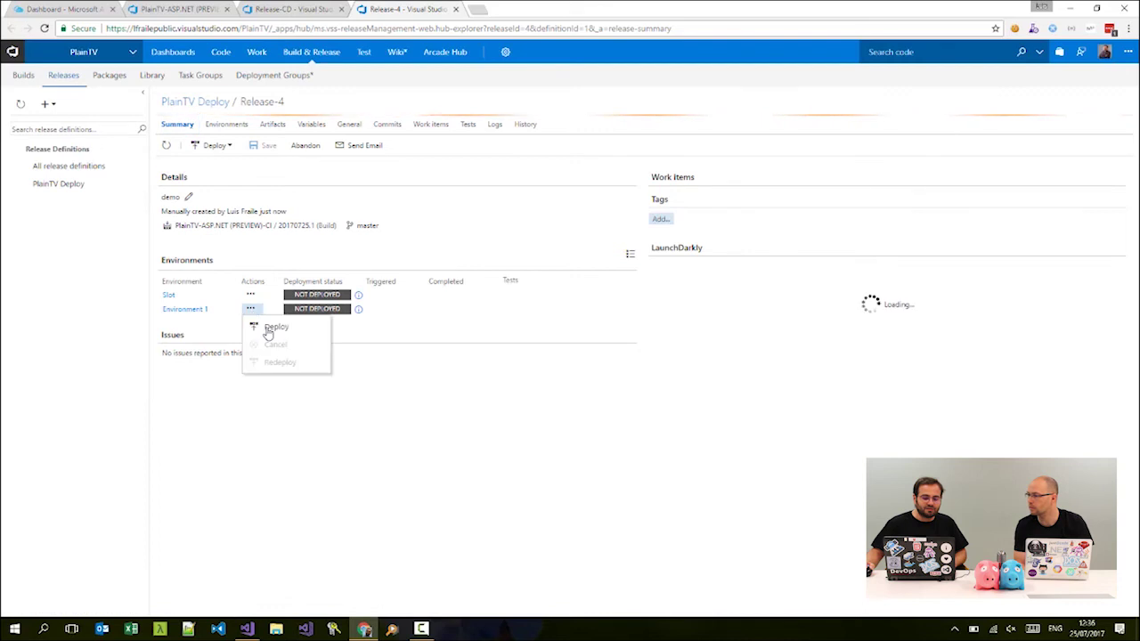
left_click(268, 329)
left_click(648, 503)
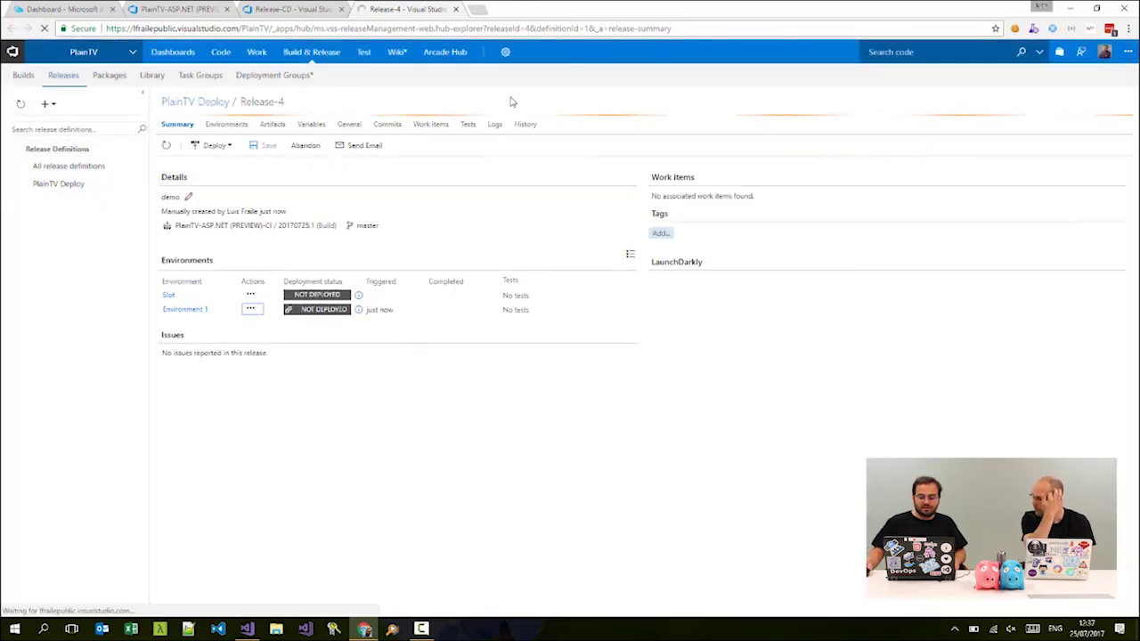
left_click(494, 122)
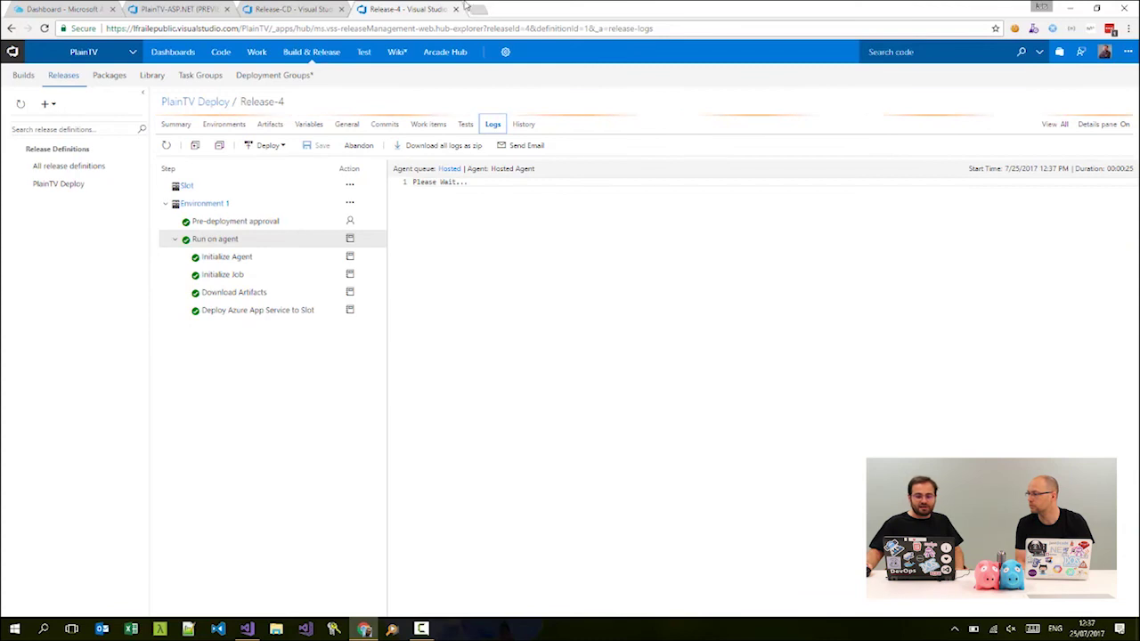
- Open the deployed site plaintvdemo.azurewebsites.net in a new browser tab
left_click(477, 12)
type("plain")
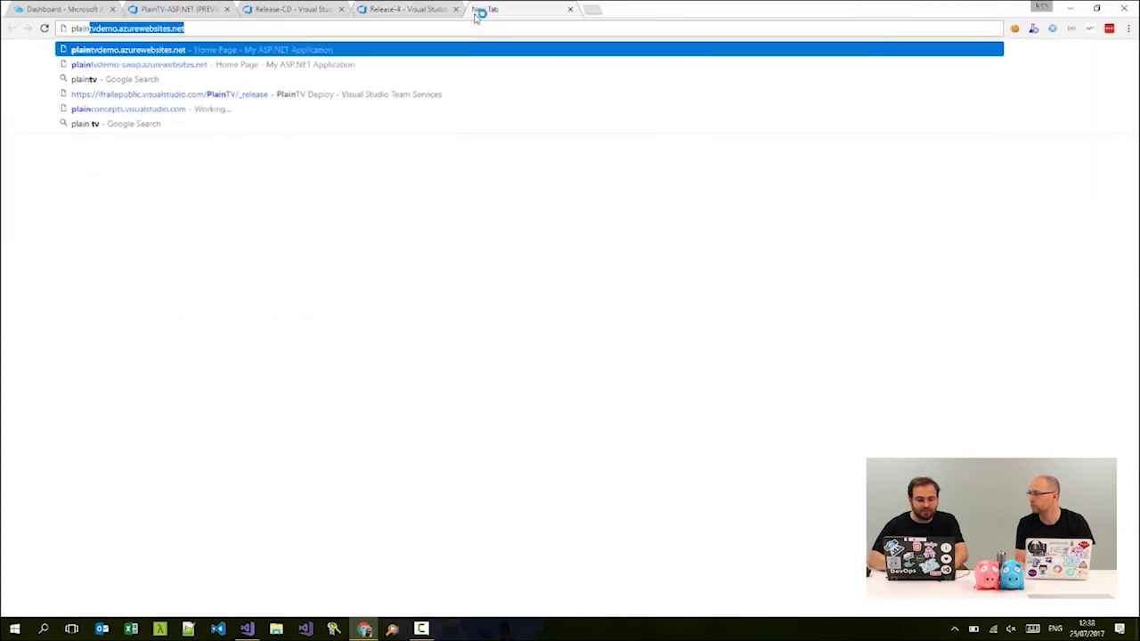
key("Return")
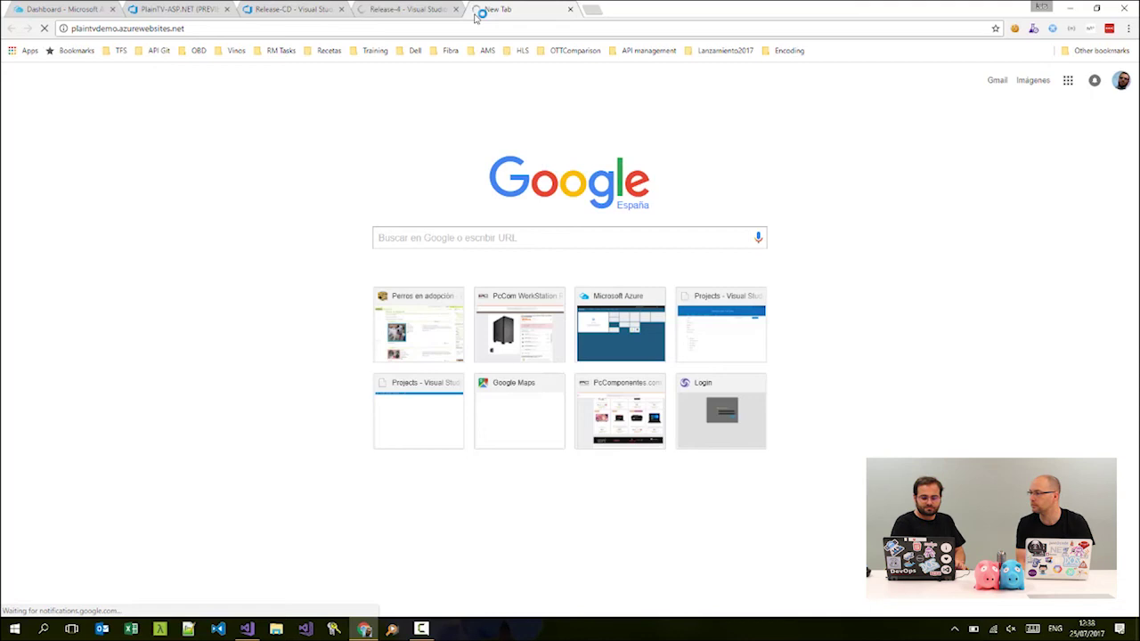
- Switch to Visual Studio to examine the MySetting value in Web.Release.config, and compare it with the deployed page's Getting started heading
left_click(247, 629)
left_click(356, 299)
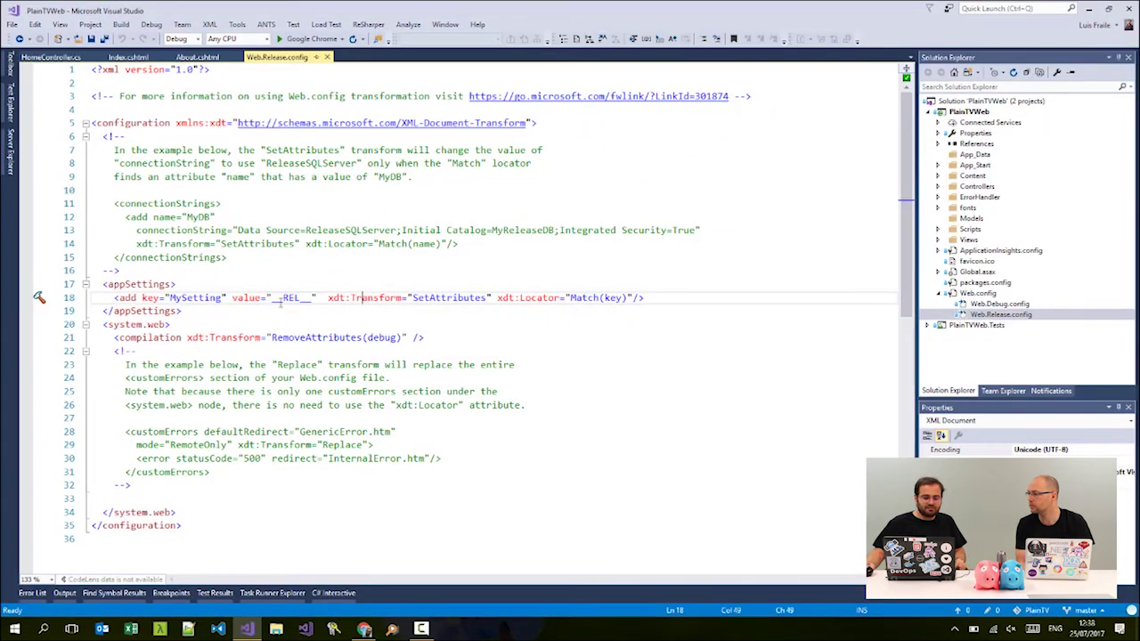
left_click_drag(273, 298, 307, 299)
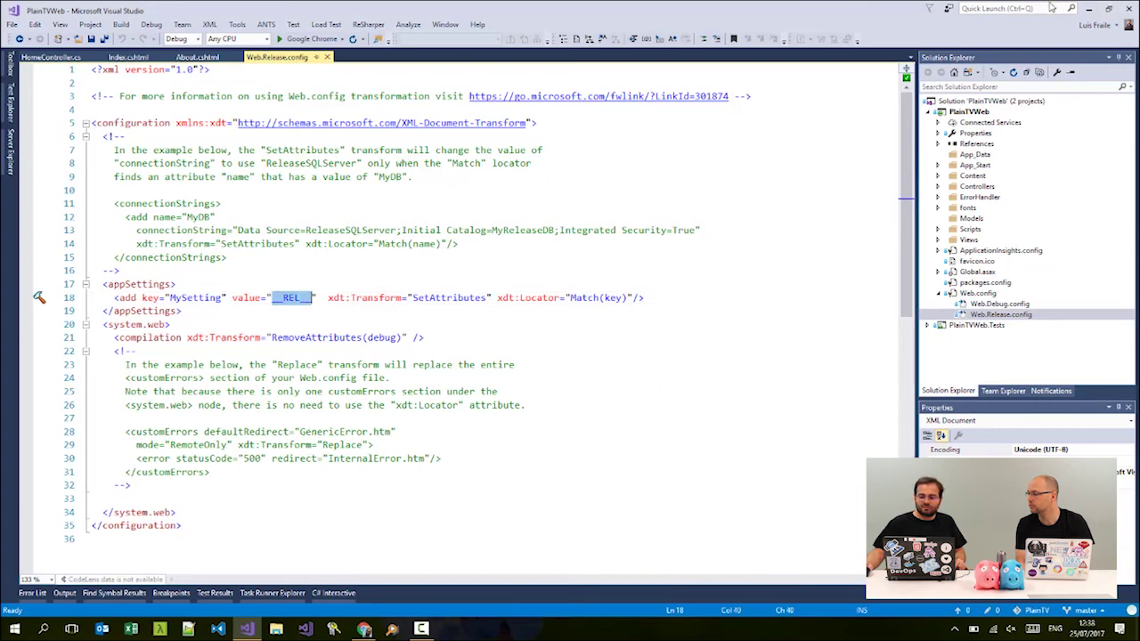
left_click(1089, 8)
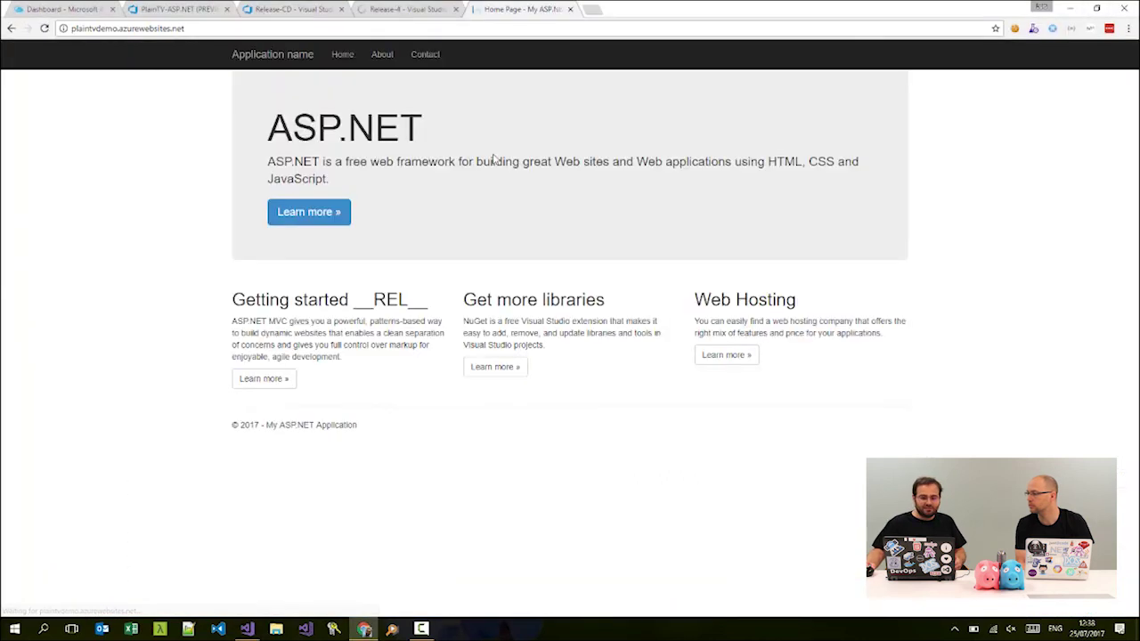
left_click_drag(355, 300, 429, 298)
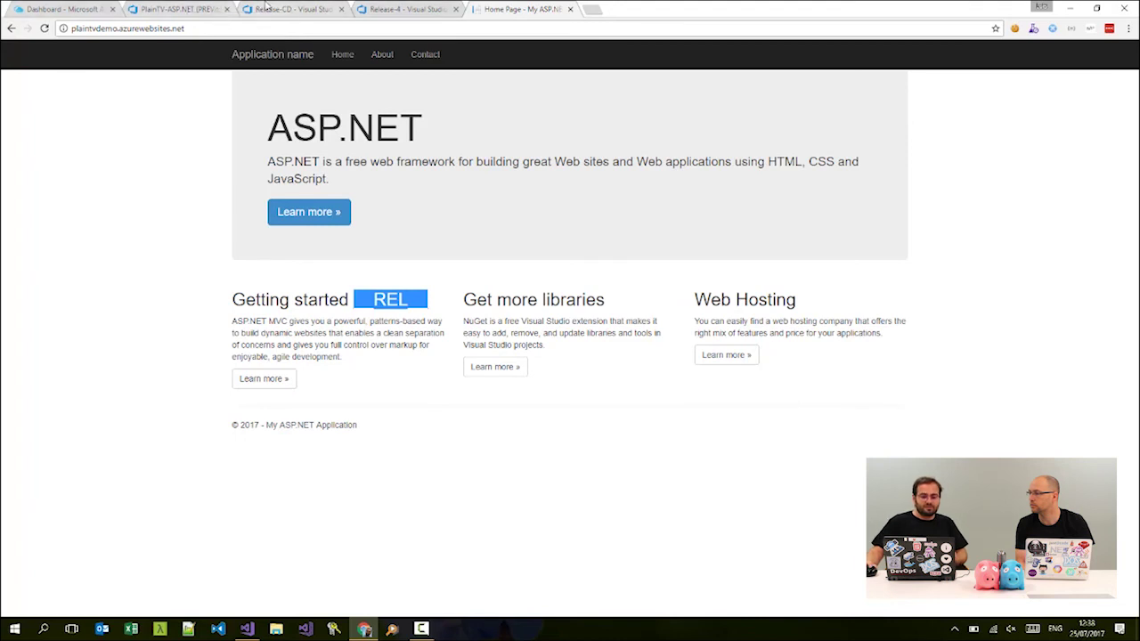
- Reopen the PlainTV Deploy release definition for editing and show the Slot environment's deployment tasks
left_click(266, 7)
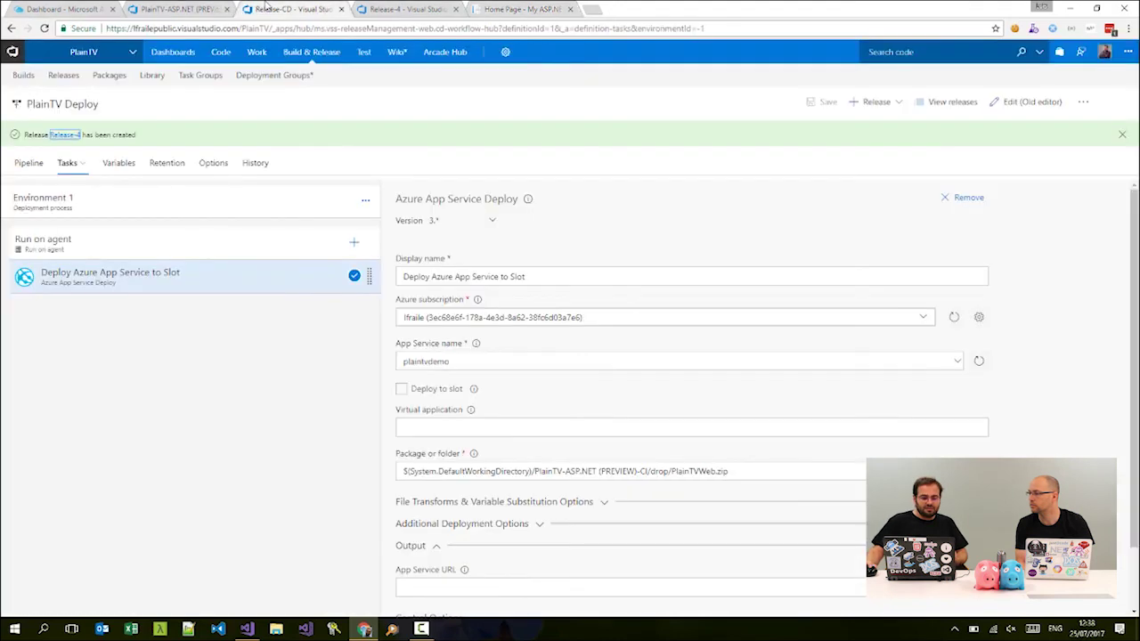
left_click(63, 77)
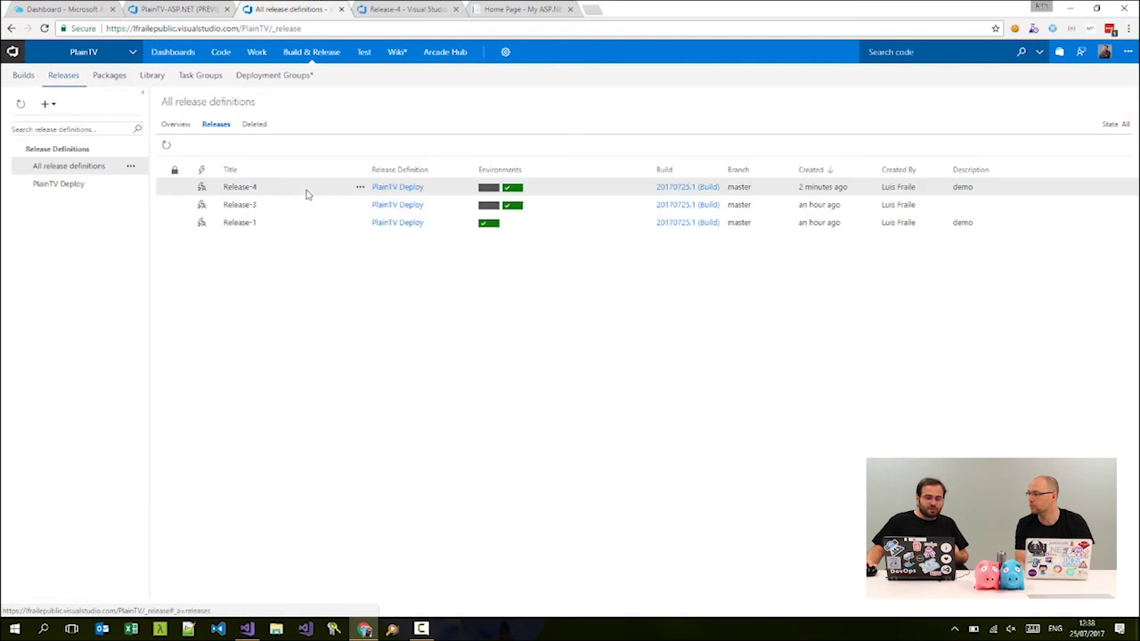
left_click(130, 183)
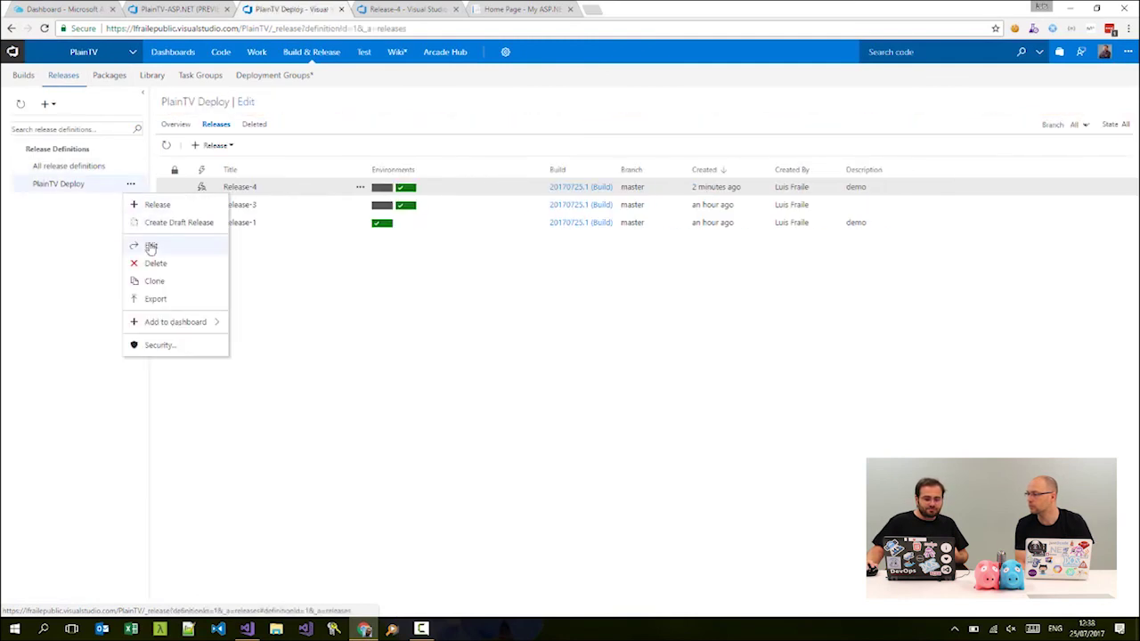
left_click(151, 247)
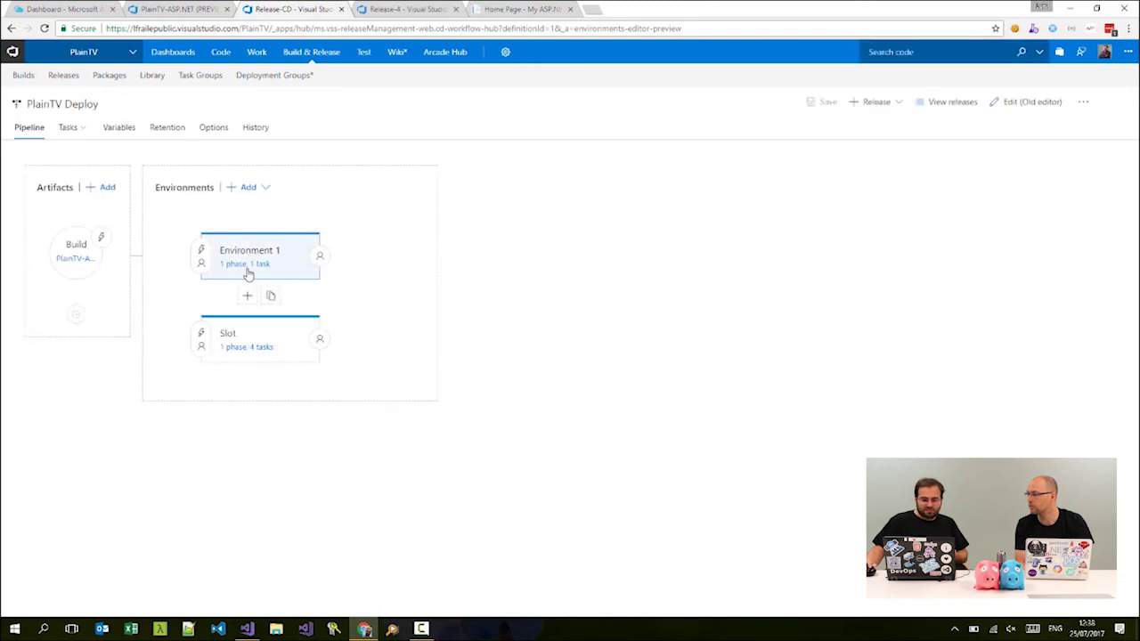
left_click(232, 349)
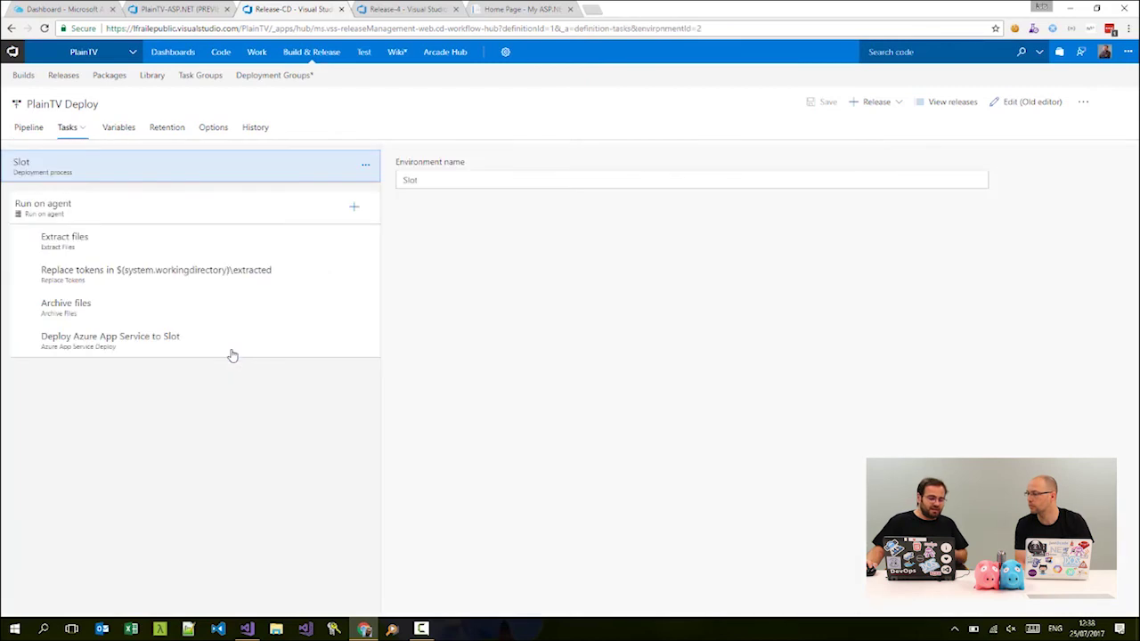
- Examine the Slot environment's Extract files task and the MySetting token in Web.Release.config in Visual Studio, ending back in the browser
left_click(104, 240)
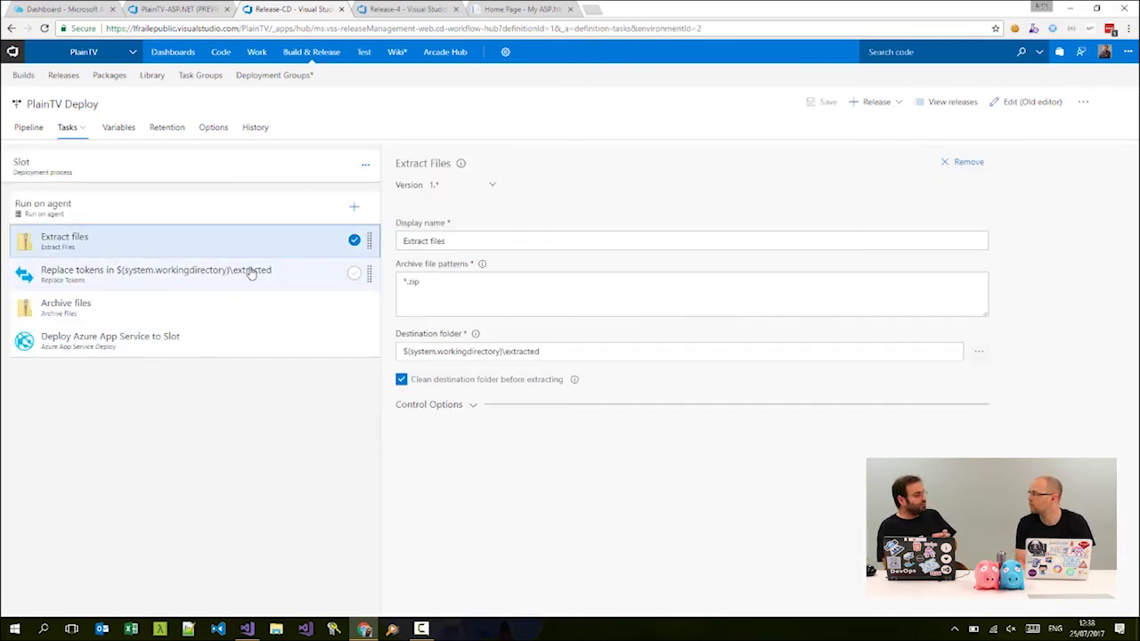
left_click(247, 630)
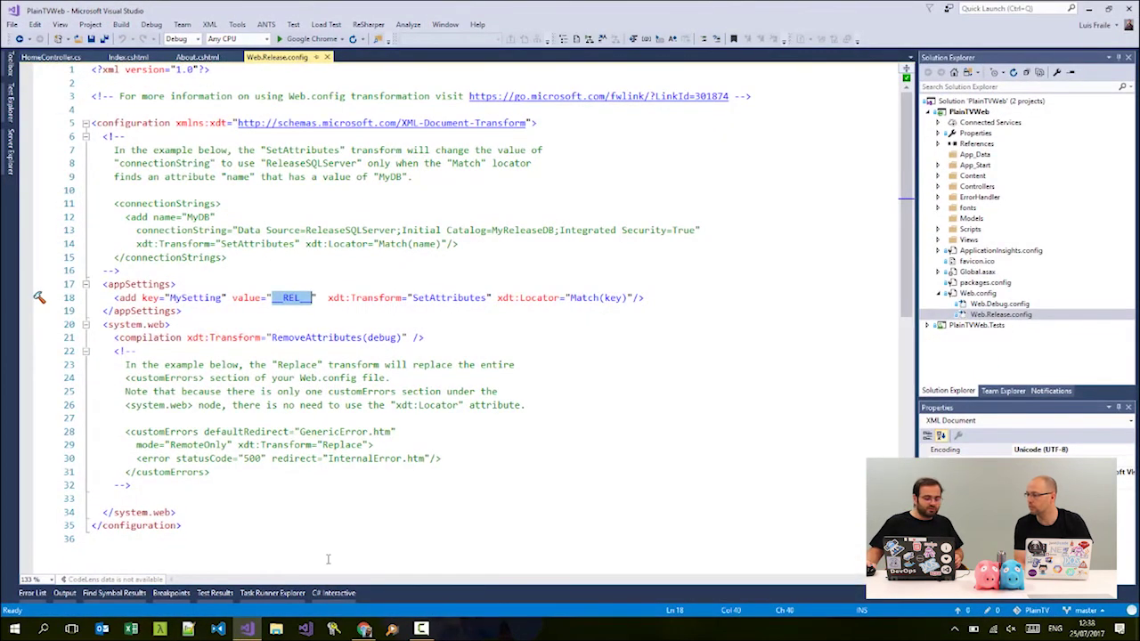
left_click(370, 627)
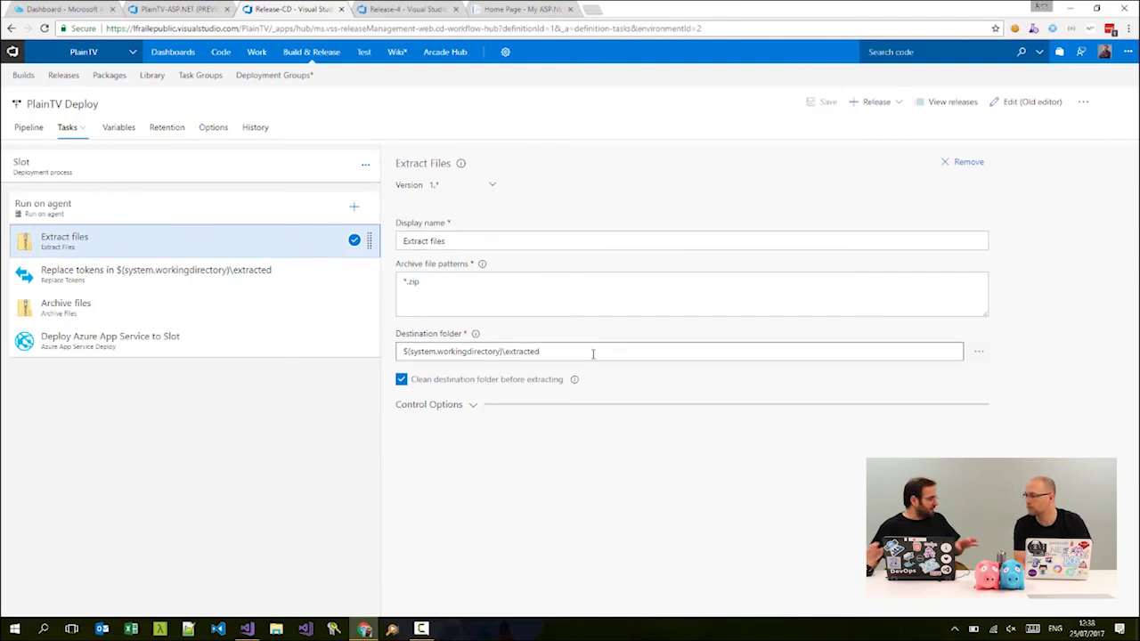
- Inspect the Replace Tokens task's advanced Token Regex and the release definition's REL variable value
left_click(134, 275)
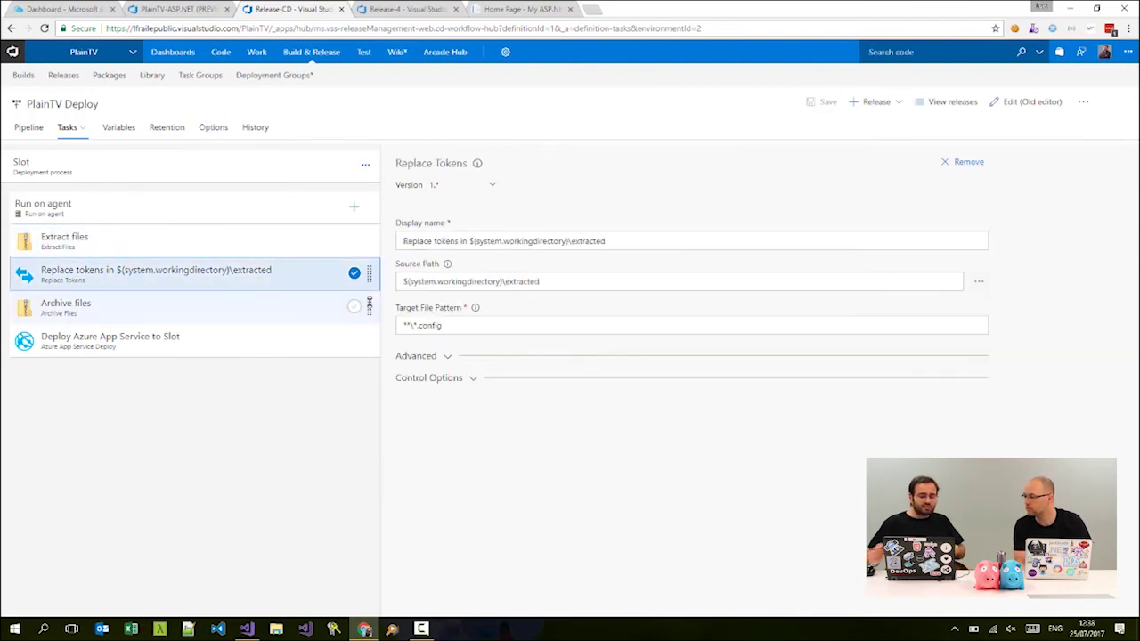
left_click(428, 357)
left_click(412, 397)
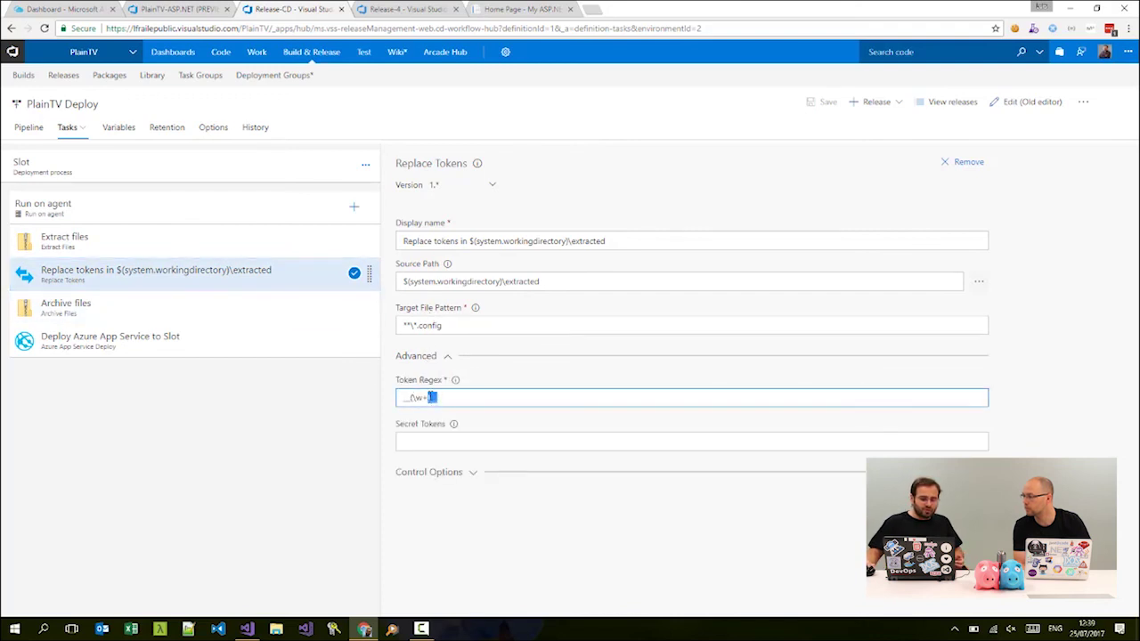
left_click(119, 128)
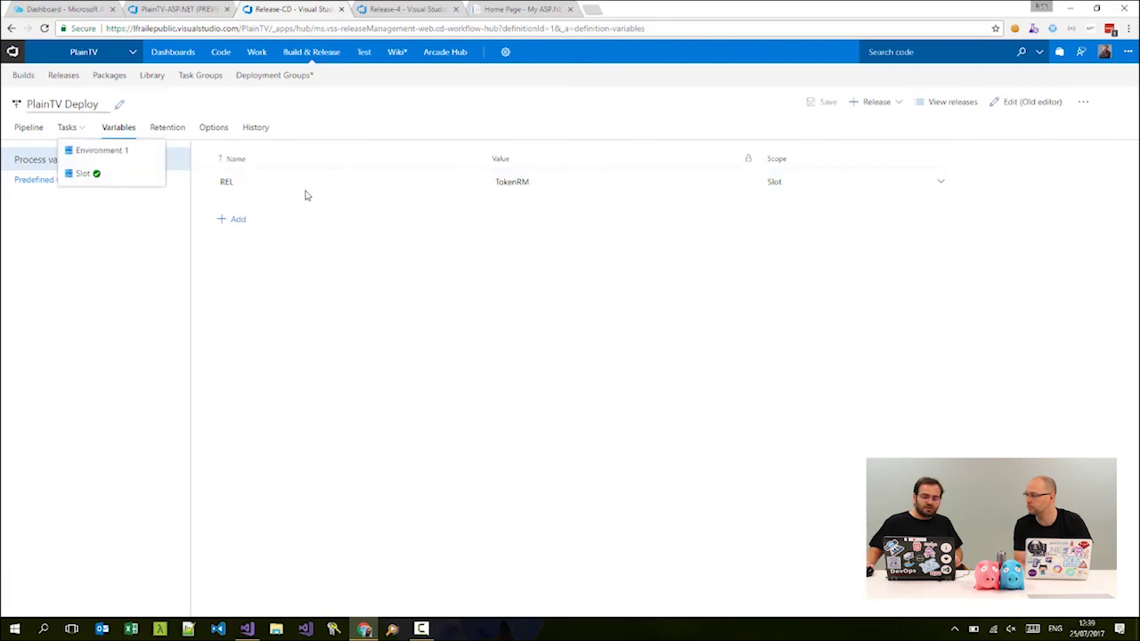
double_click(539, 183)
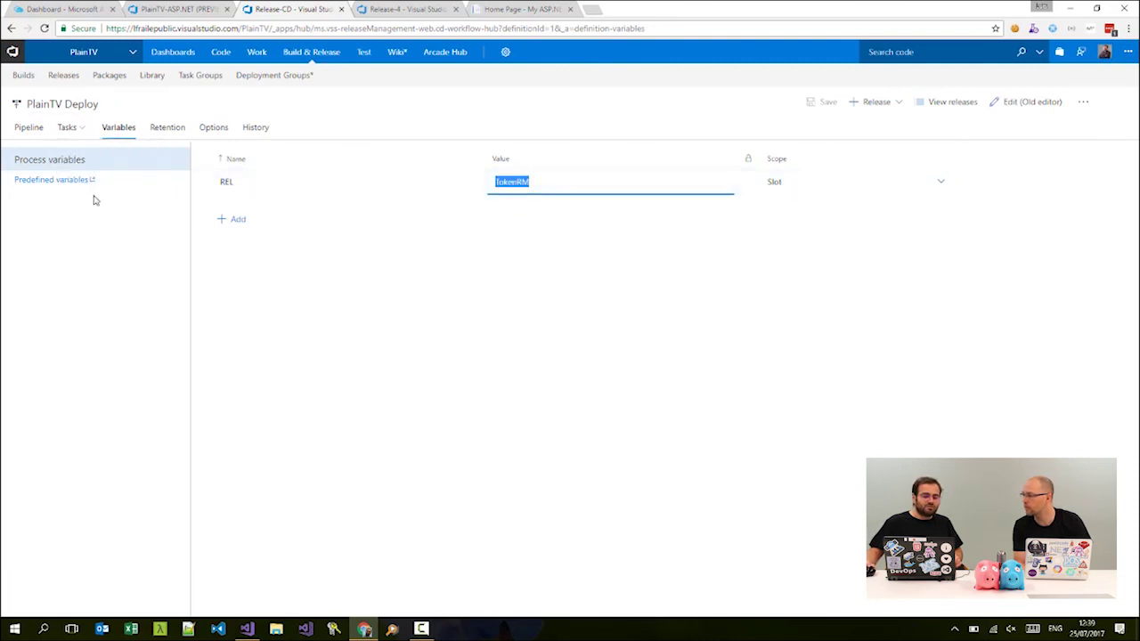
- Return to the Slot tasks and review the Archive files and Deploy Azure App Service to Slot settings
left_click(34, 129)
left_click(64, 129)
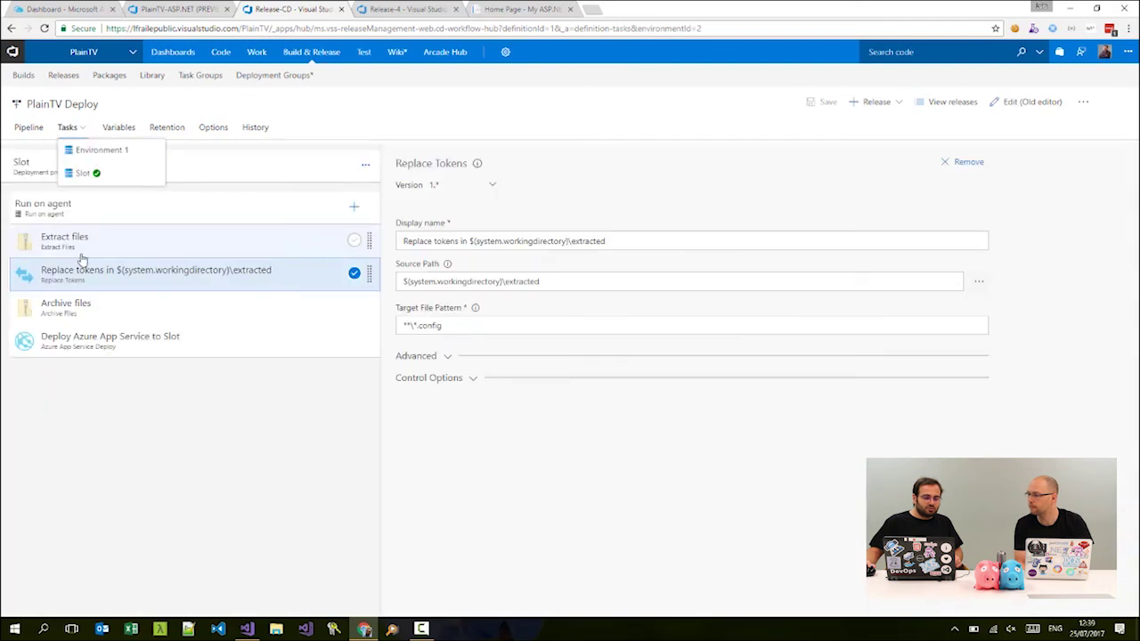
left_click(105, 310)
left_click(128, 349)
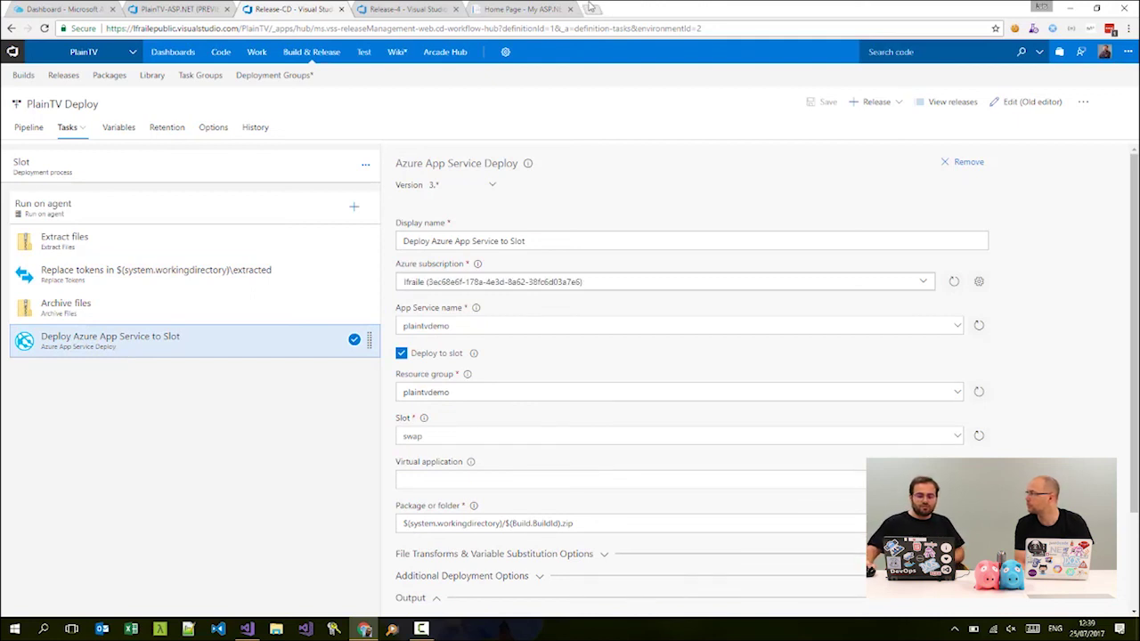
- Open the swap slot's site plaintvdemo-swap.azurewebsites.net in a new browser tab
left_click(591, 7)
type("pla")
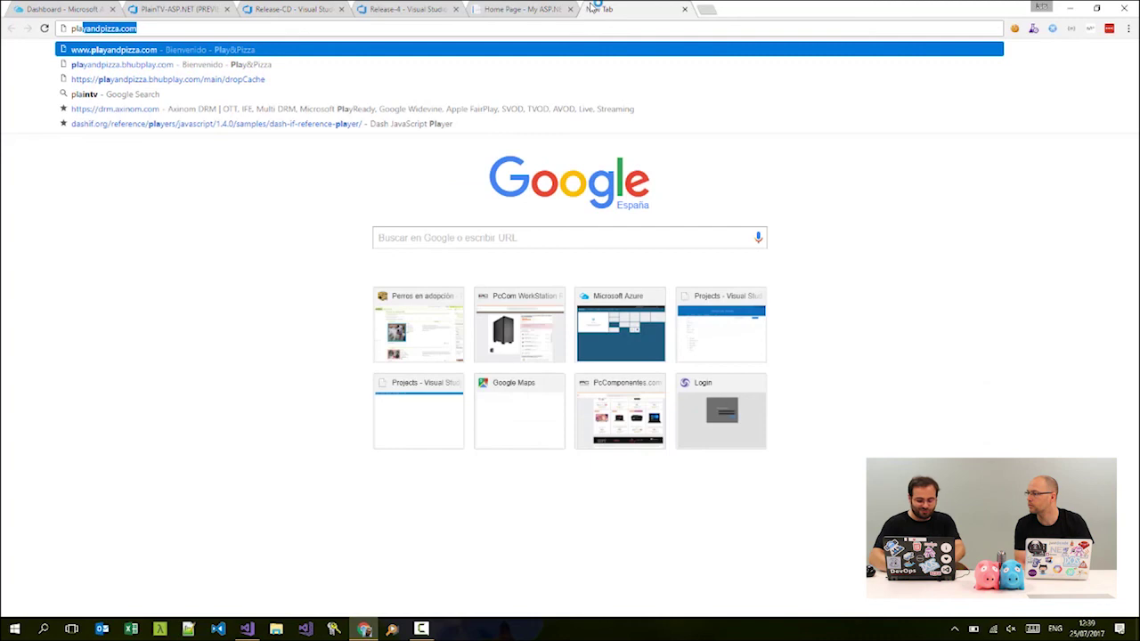
type("in")
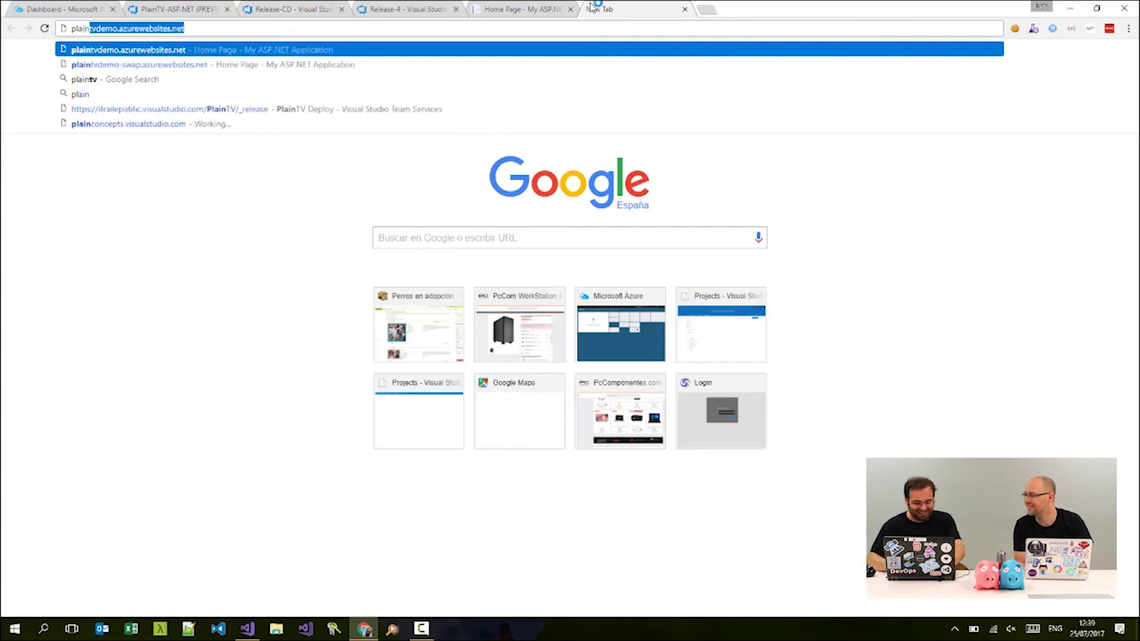
type("tvdemo-")
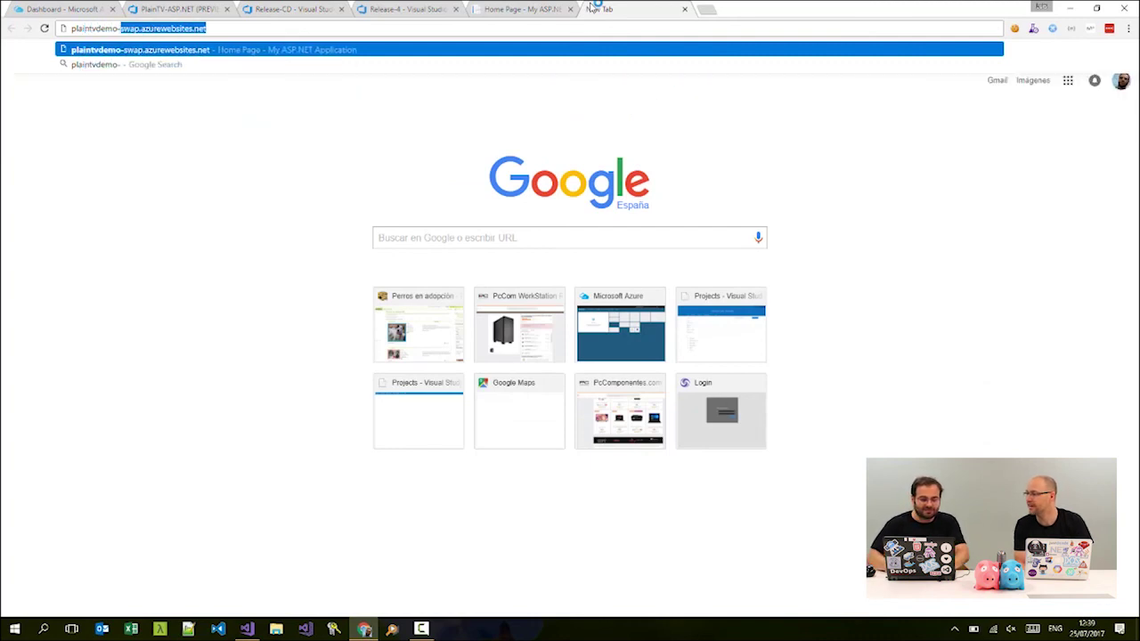
key("Return")
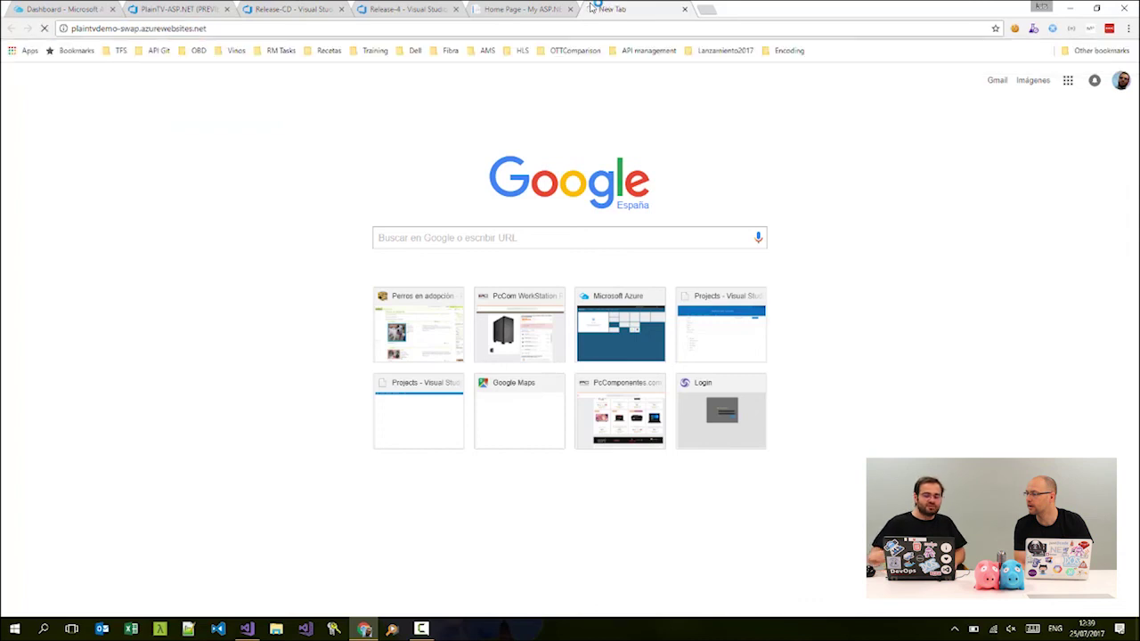
- Revisit the Release-4 logs and the Slot deployment task, then highlight TokenRM in the swap site's Getting started heading
left_click(405, 9)
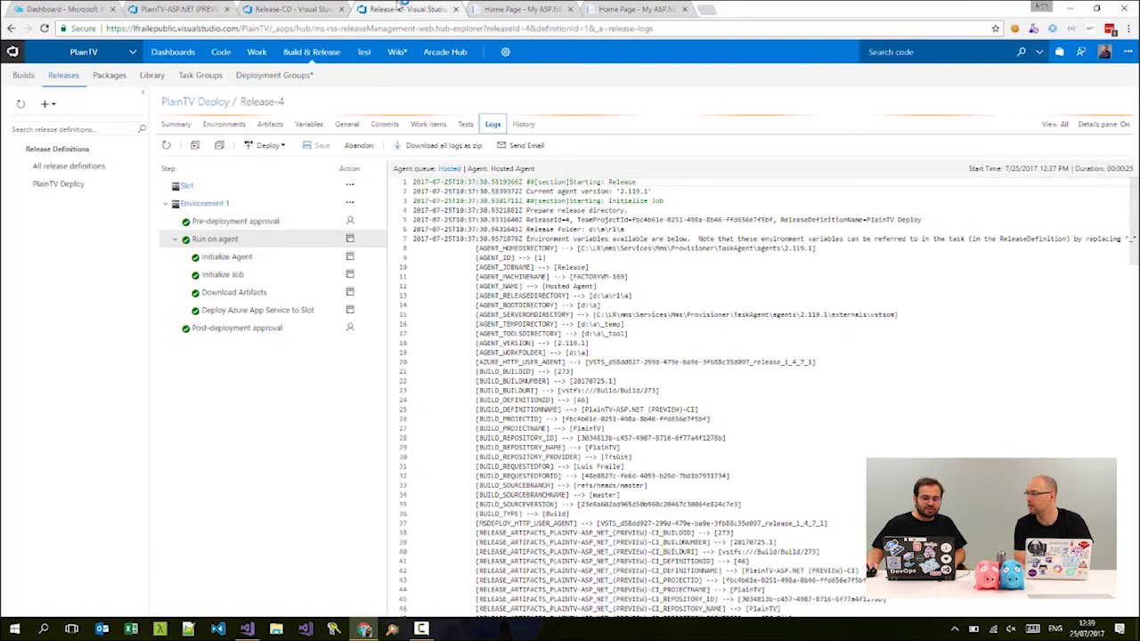
left_click(299, 9)
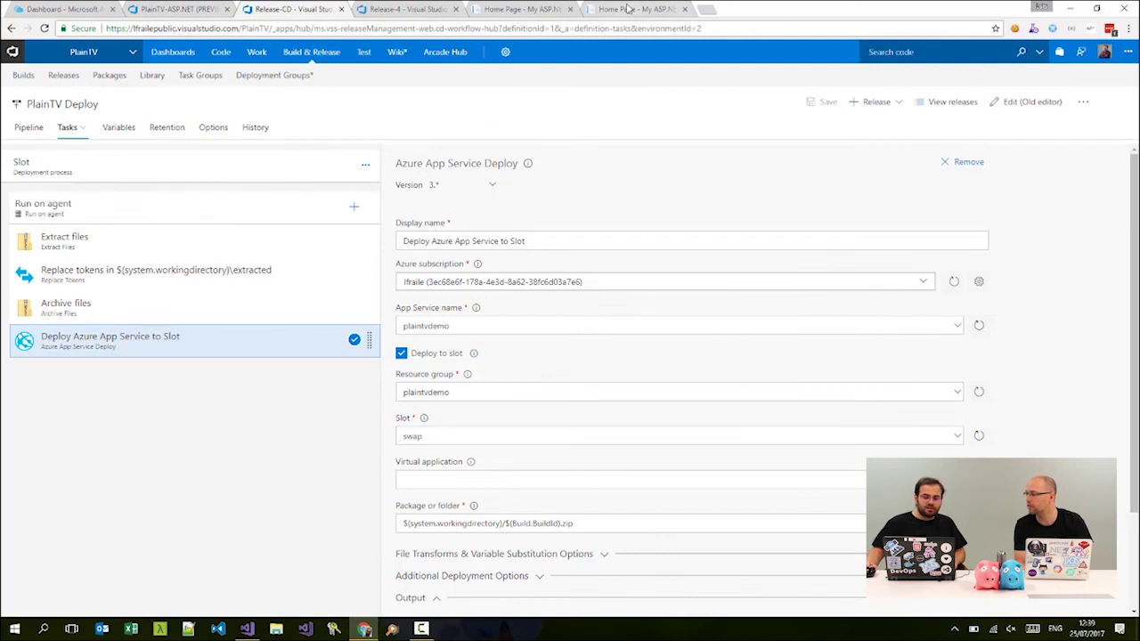
left_click(628, 8)
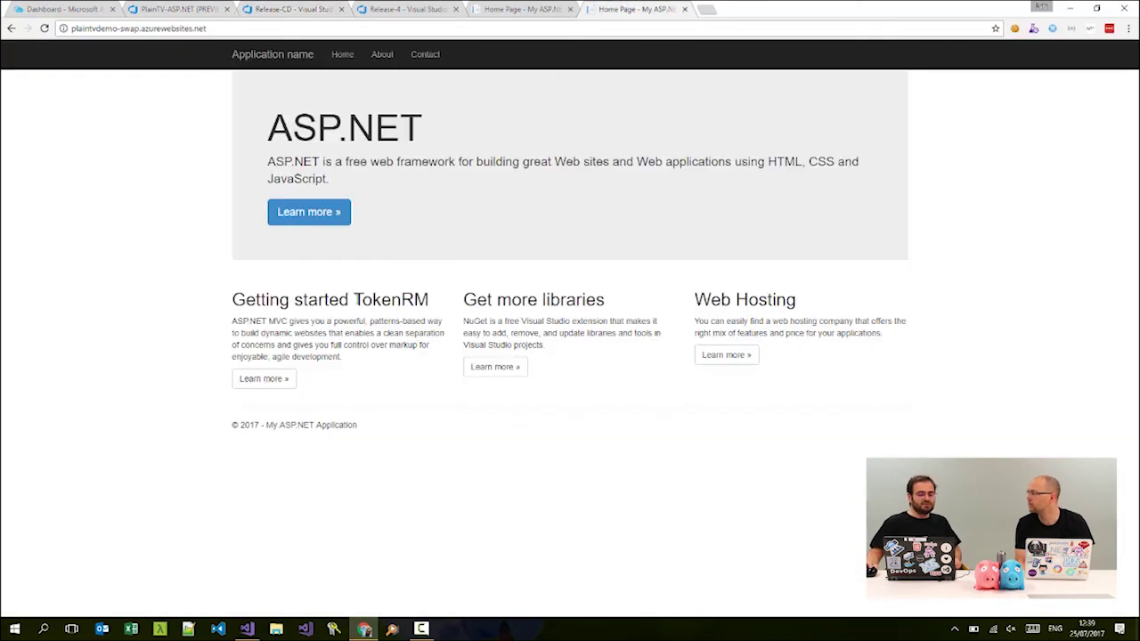
left_click_drag(354, 300, 435, 299)
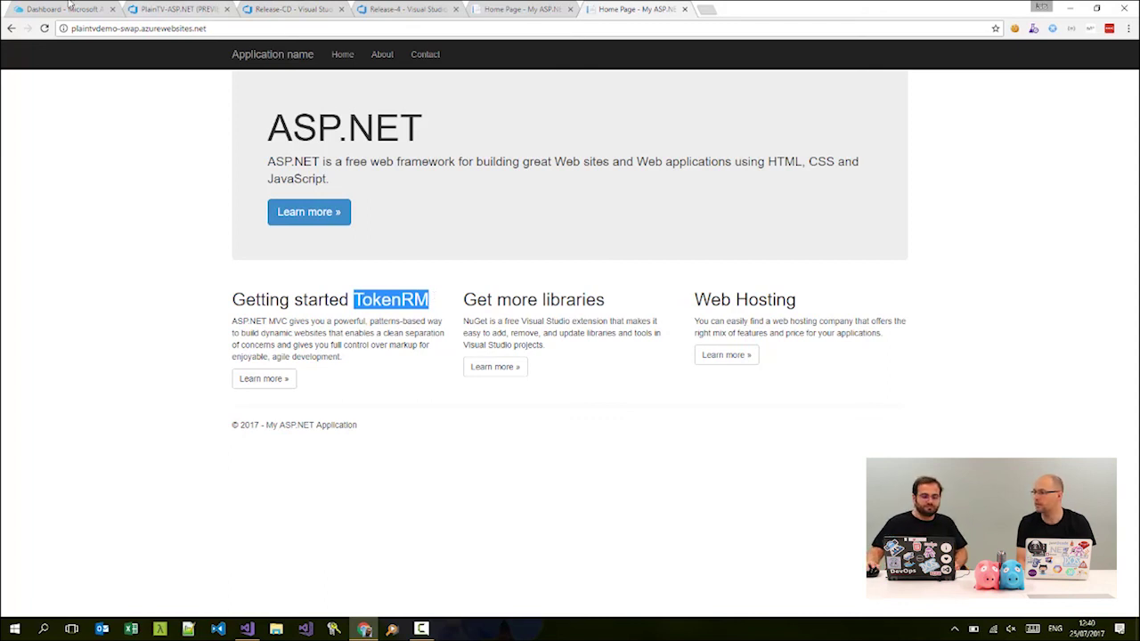
- Open the Application Insights page of the plaintvdemo app service in the Azure portal
left_click(100, 8)
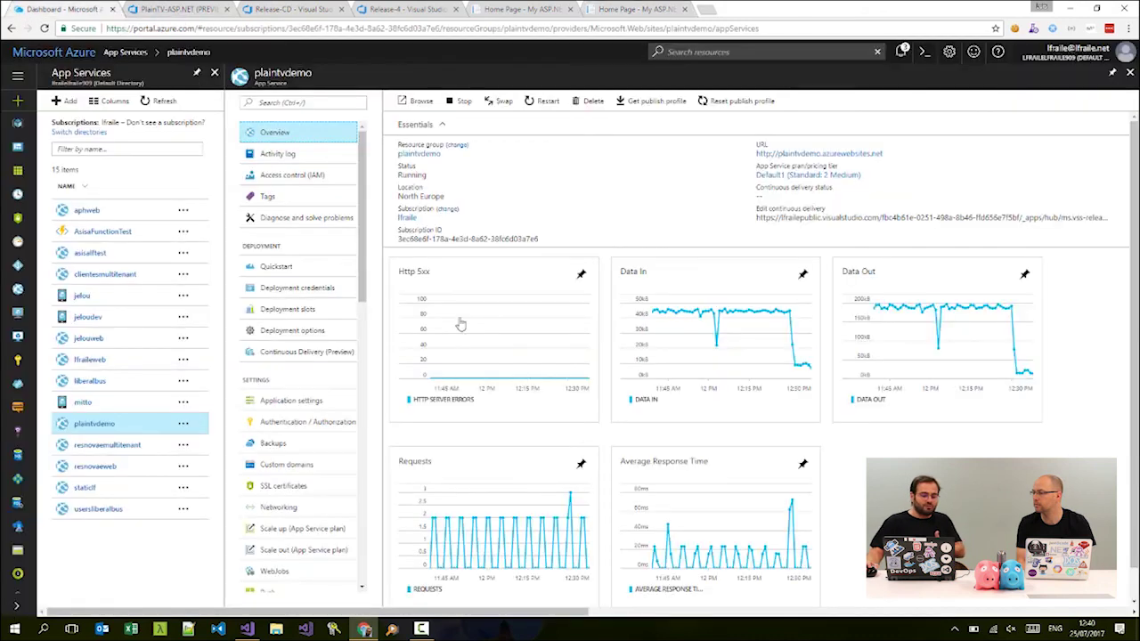
scroll(333, 479, "down", 5)
scroll(333, 478, "down", 5)
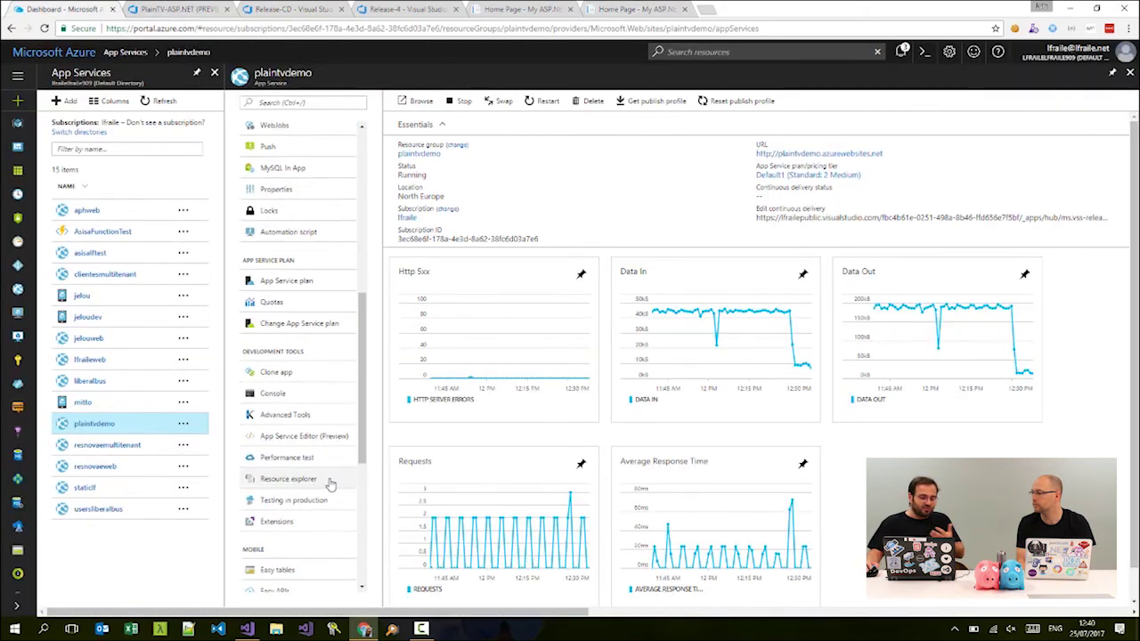
left_click(291, 474)
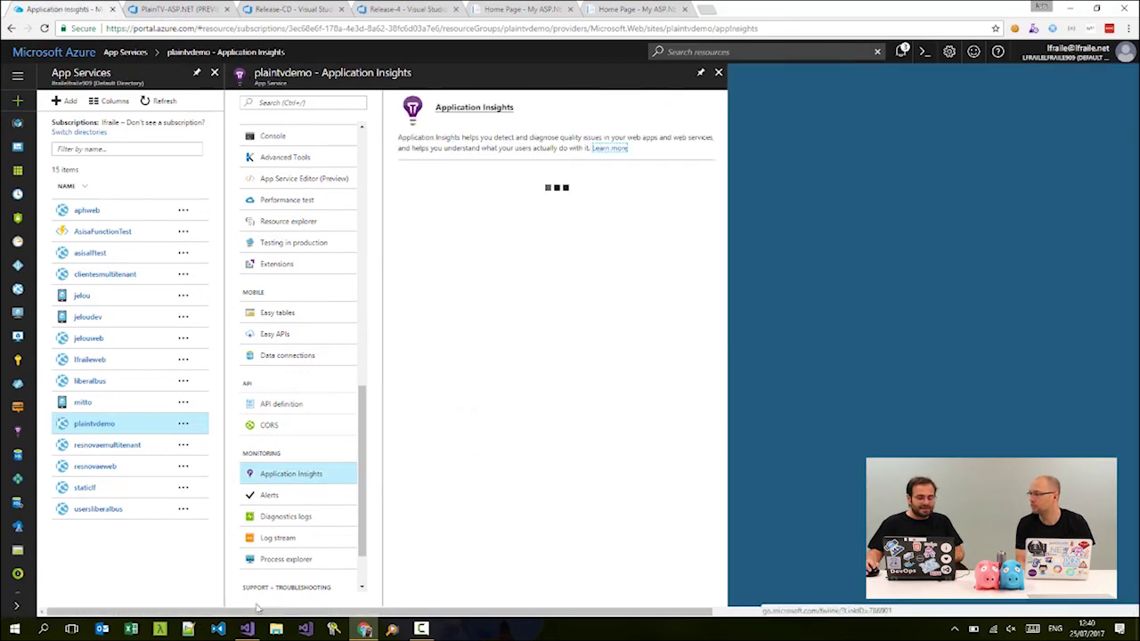
- Switch to Visual Studio and show the Application Insights options available for the PlainTVWeb project
key("alt+Tab")
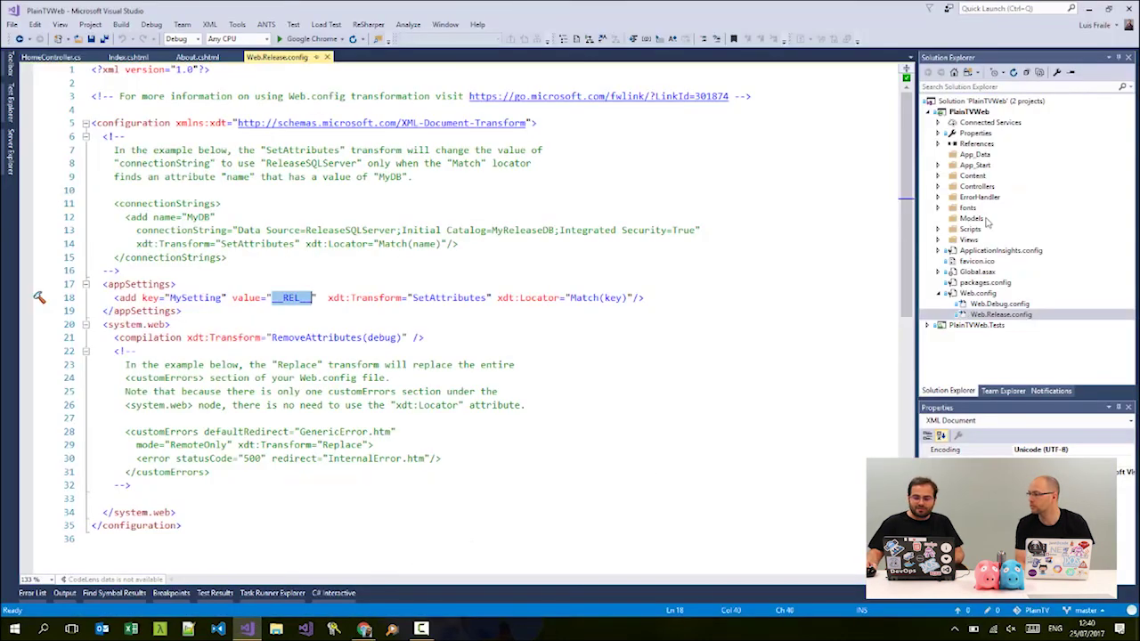
left_click(966, 116)
right_click(966, 116)
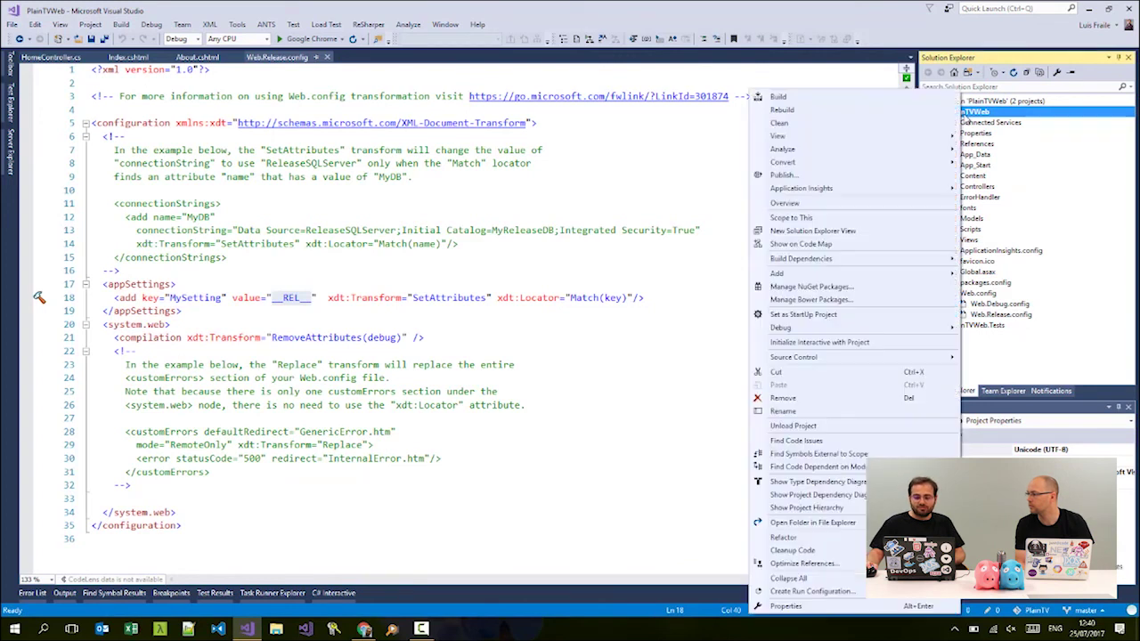
mouse_move(821, 192)
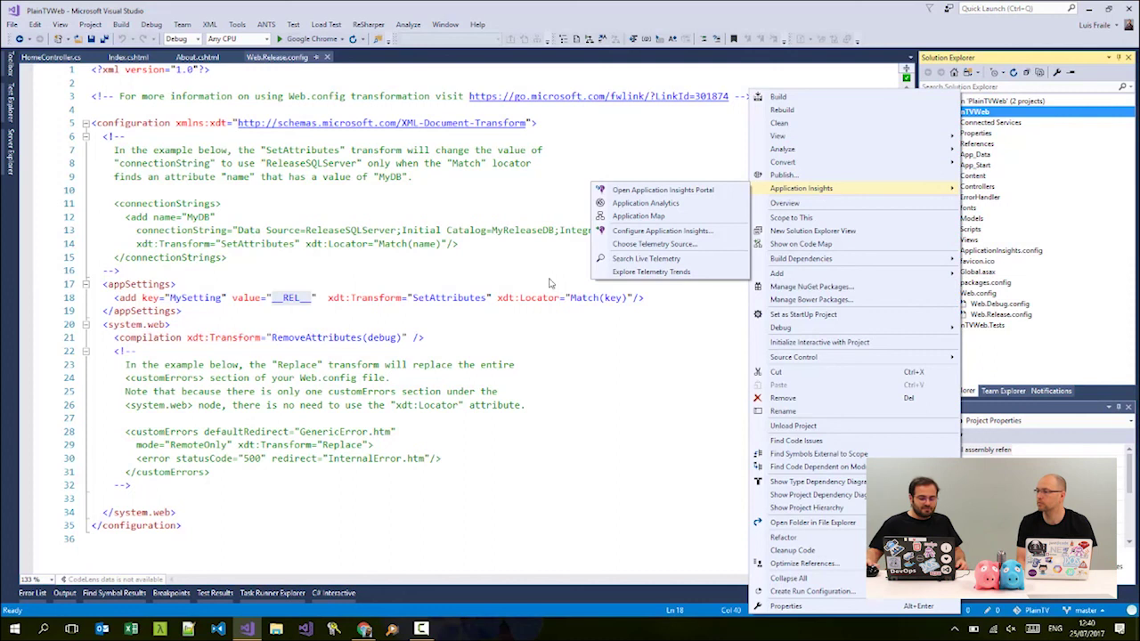
- Return to the Azure portal and examine the full plaintvdemo Application Insights overview, including its health timeline and server request performance
left_click(363, 629)
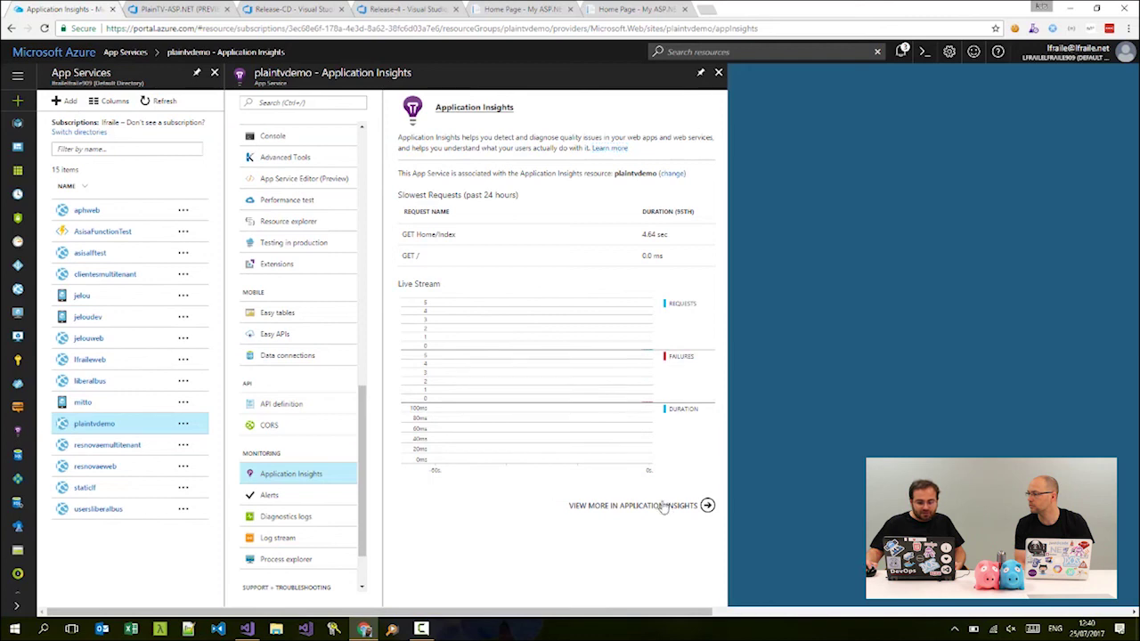
left_click(626, 507)
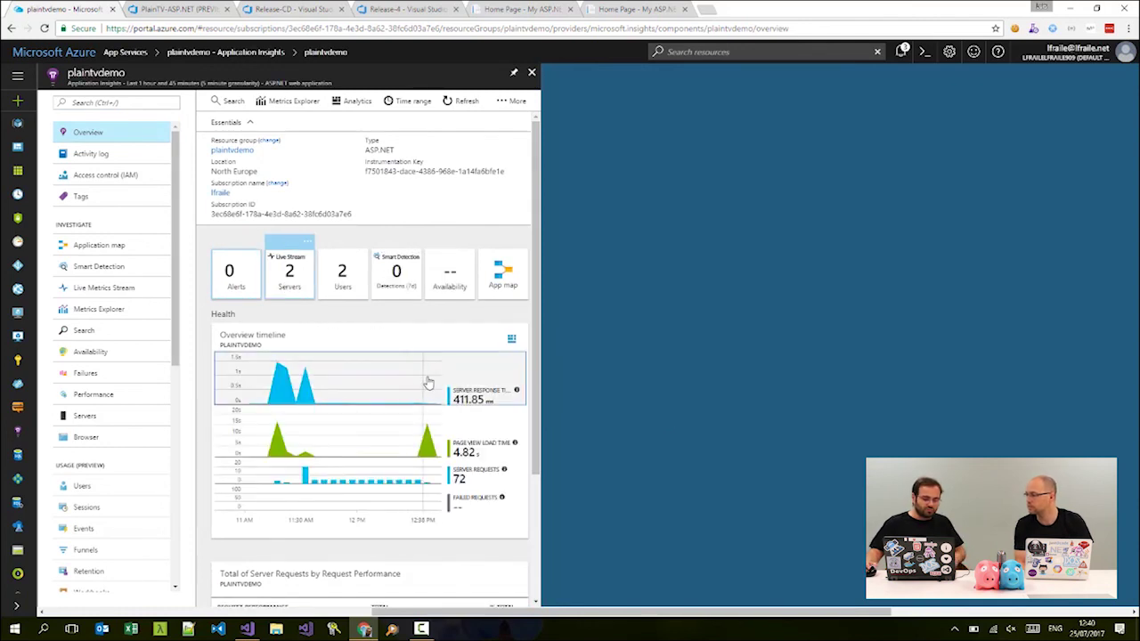
scroll(427, 383, "down", 1)
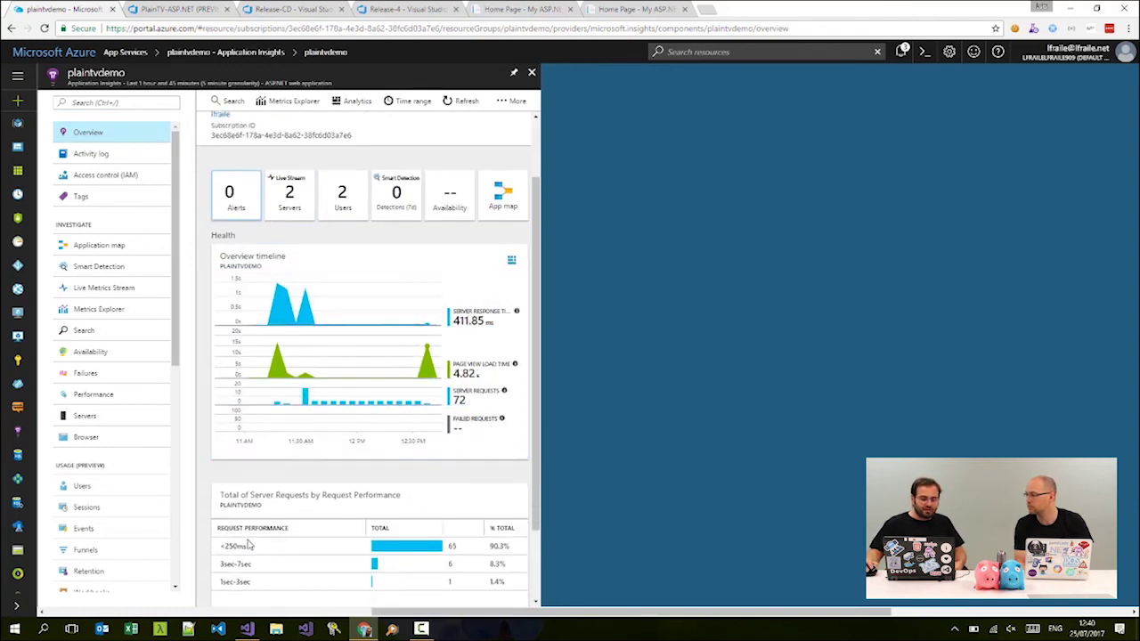
scroll(254, 542, "down", 1)
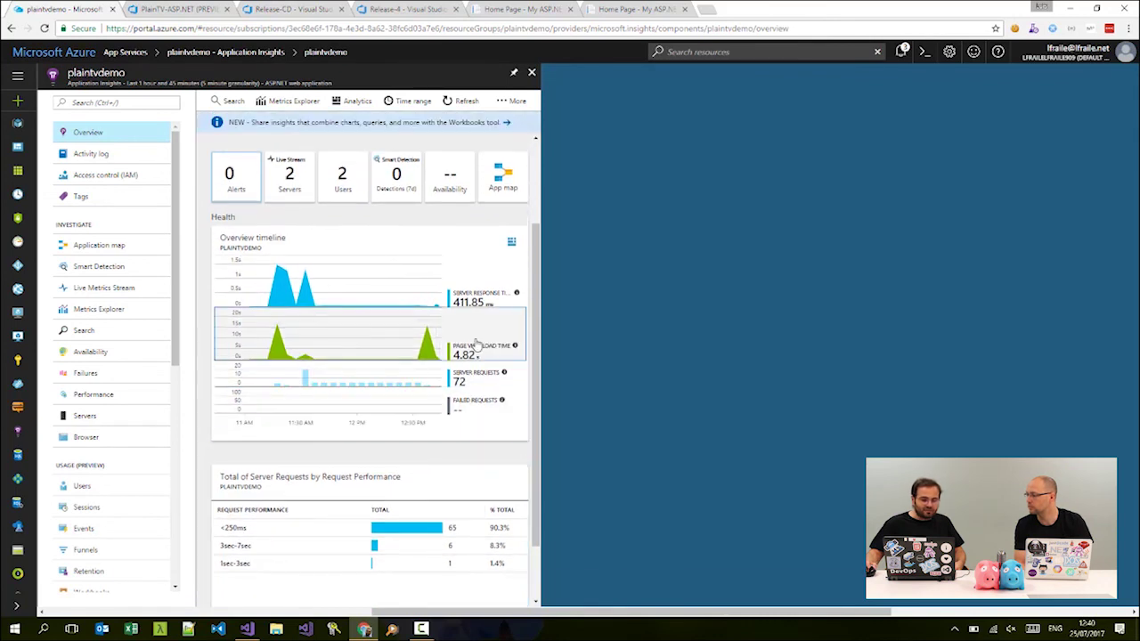